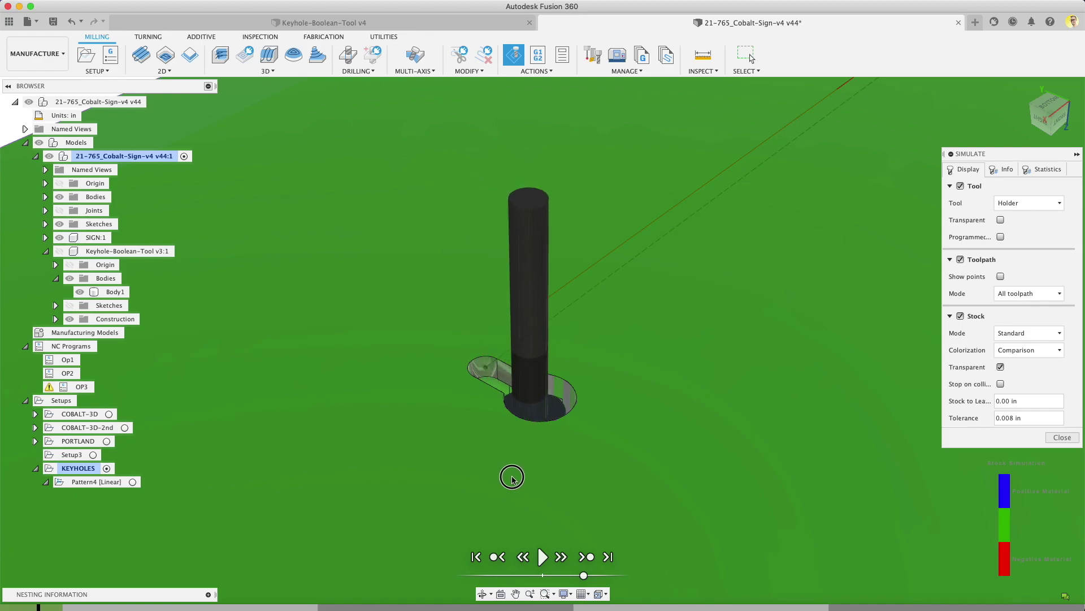
# - Examine the simulated keyhole toolpath at a single slot and along the row of slots on the sign's back
pyautogui.moveTo(528, 477); pyautogui.dragTo(571, 472)
pyautogui.scroll(-5, 658, 424)
pyautogui.moveTo(745, 341); pyautogui.dragTo(615, 395, button='middle')
pyautogui.scroll(5, 681, 329)
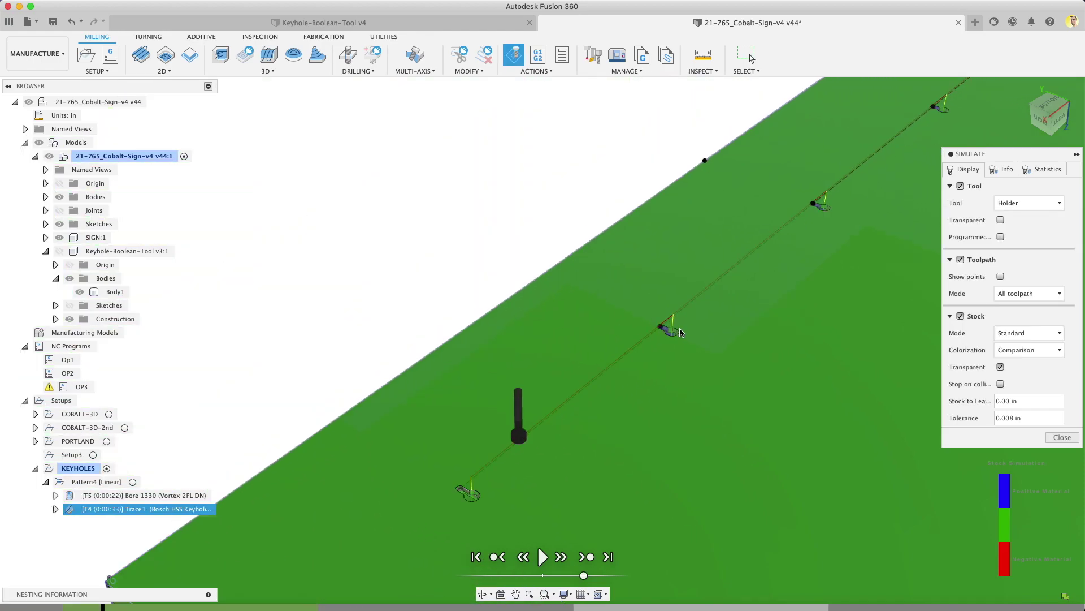
pyautogui.moveTo(587, 433); pyautogui.dragTo(768, 430)
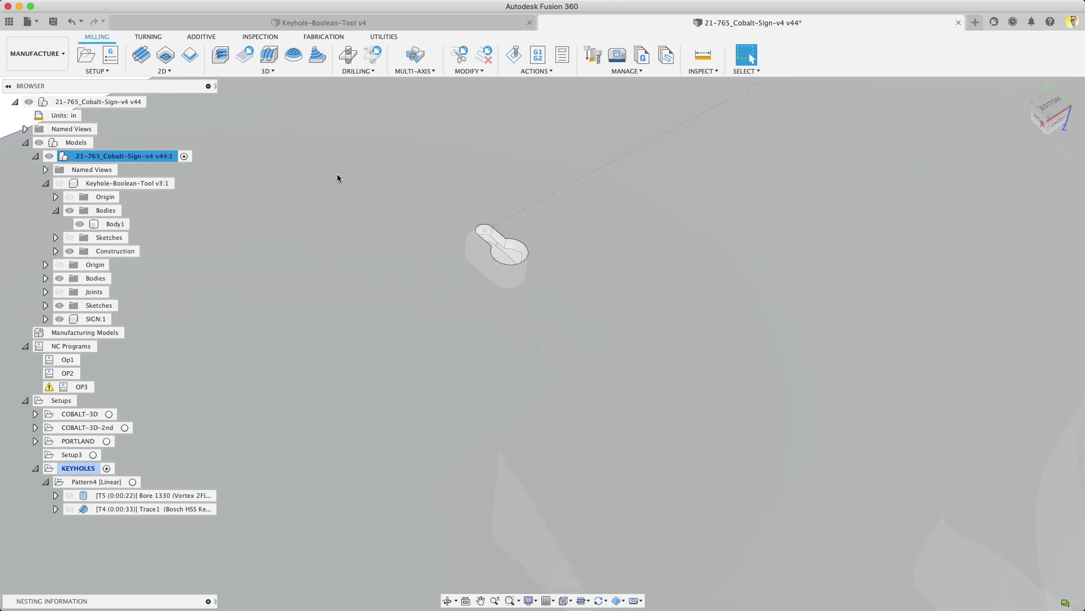
# - Switch to the Design workspace and inspect the keyhole pockets modelled in the sign's back face
pyautogui.click(37, 54)
pyautogui.click(34, 83)
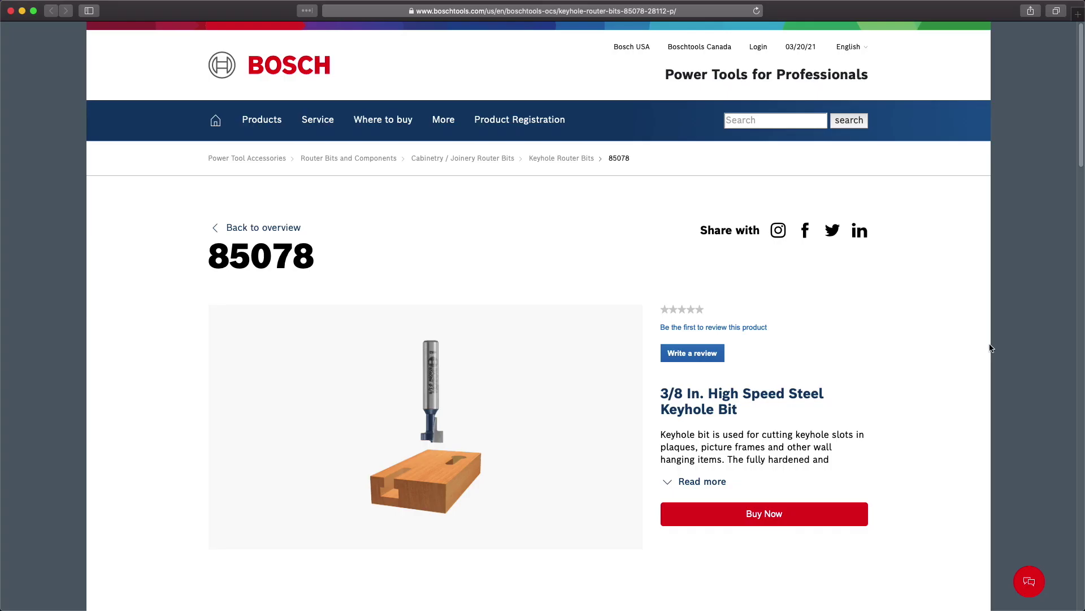
pyautogui.scroll(-7, 1009, 368)
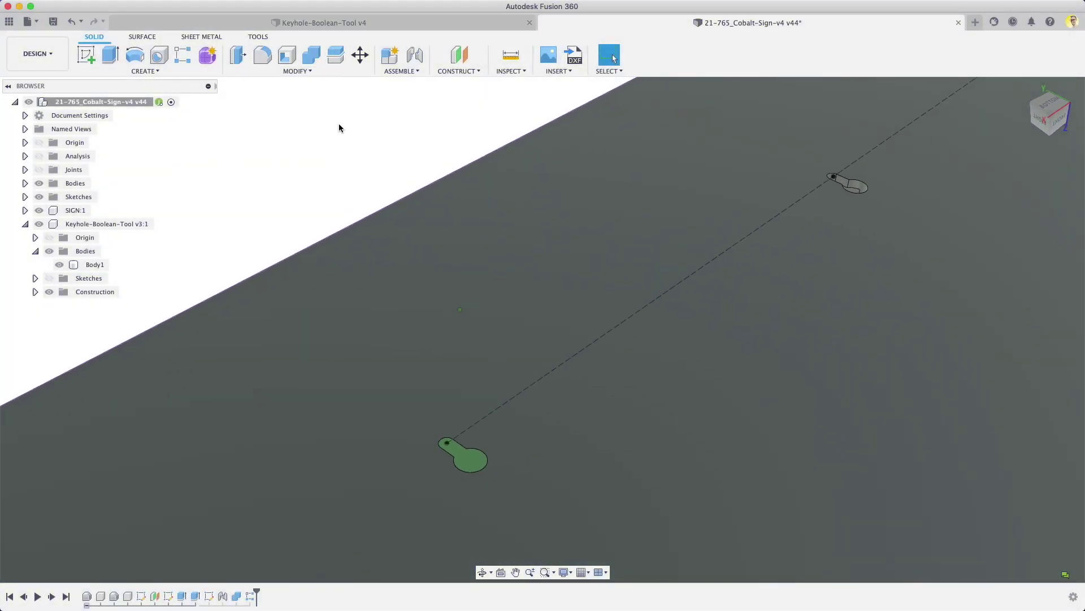
pyautogui.click(811, 262)
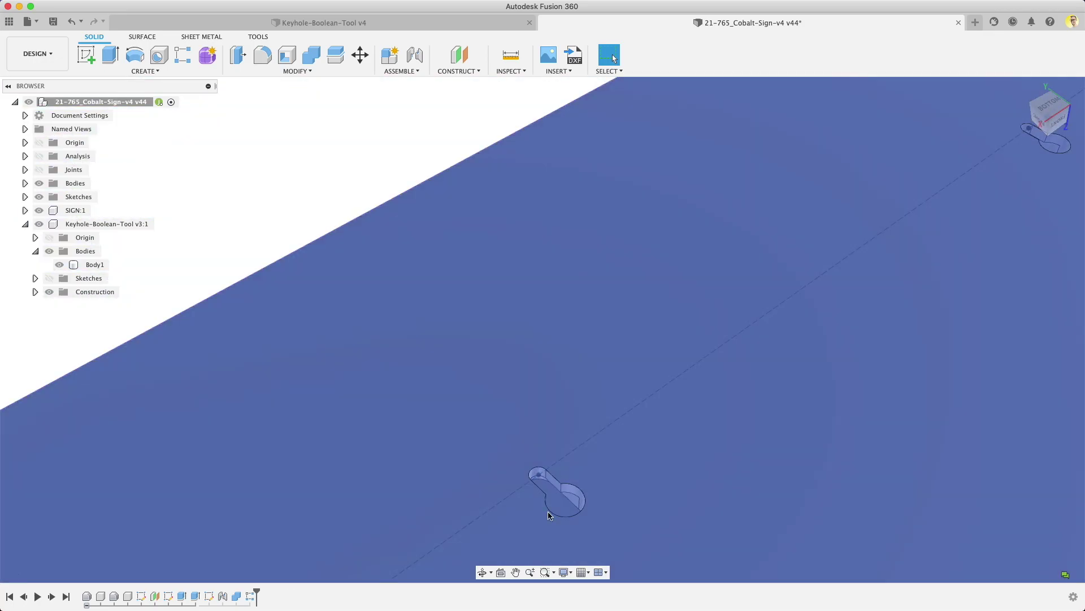
pyautogui.scroll(-2, 553, 434)
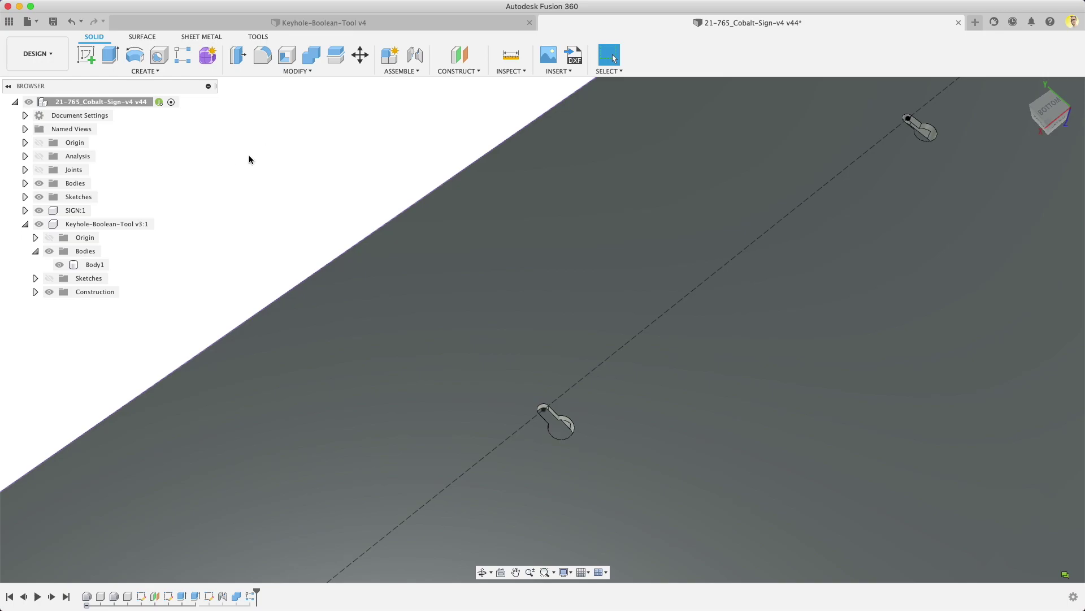
# - In the Keyhole-Boolean-Tool design, show Sketch1 and step the history forward from the first sketch through the lower extrusion
pyautogui.click(314, 20)
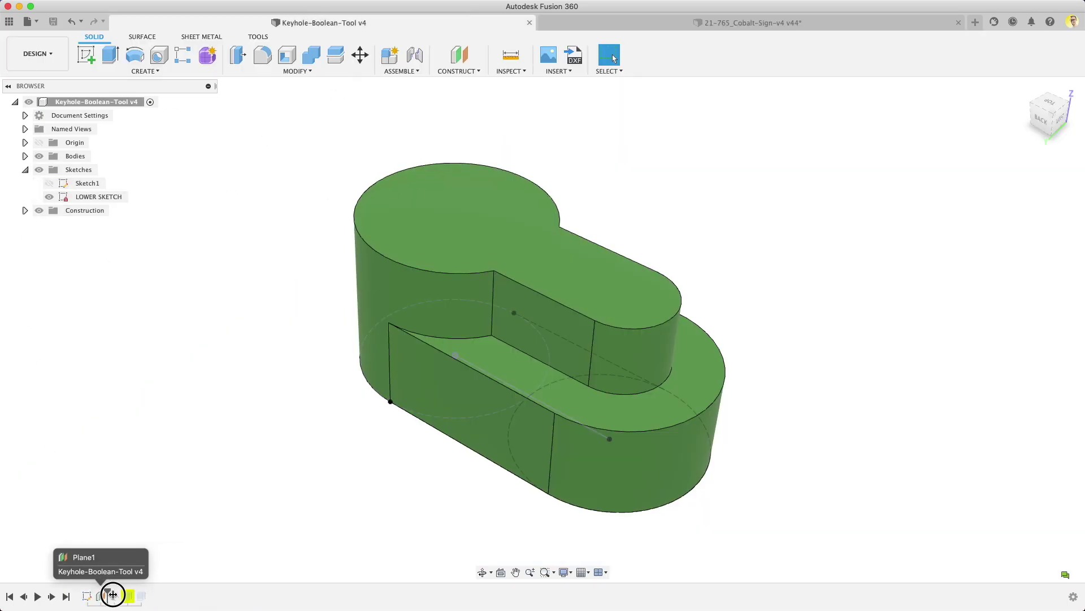
pyautogui.moveTo(88, 596); pyautogui.dragTo(94, 596)
pyautogui.click(49, 169)
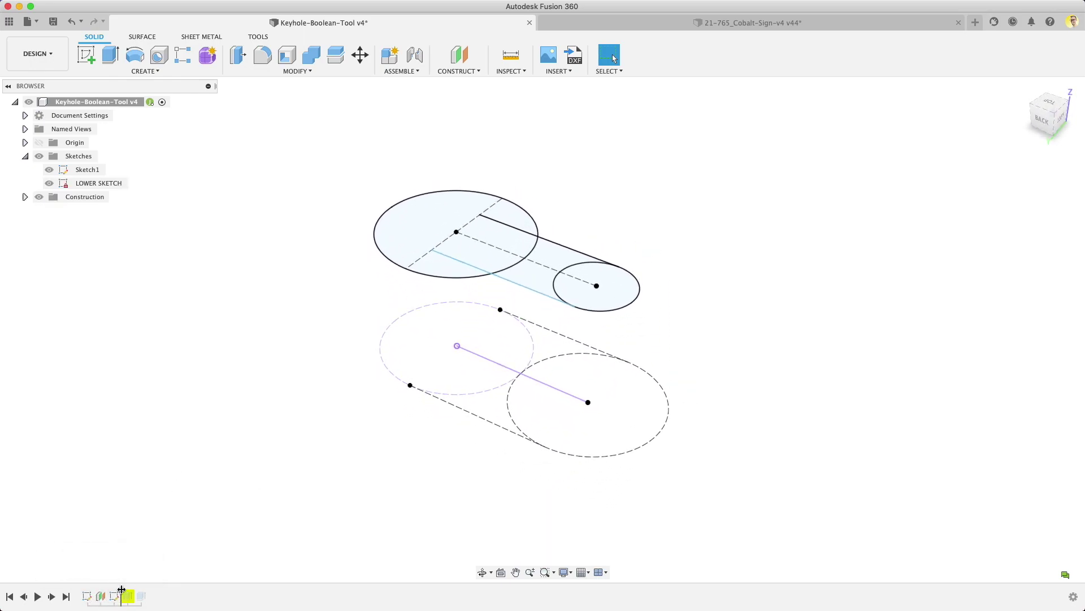
pyautogui.moveTo(136, 589); pyautogui.dragTo(136, 590)
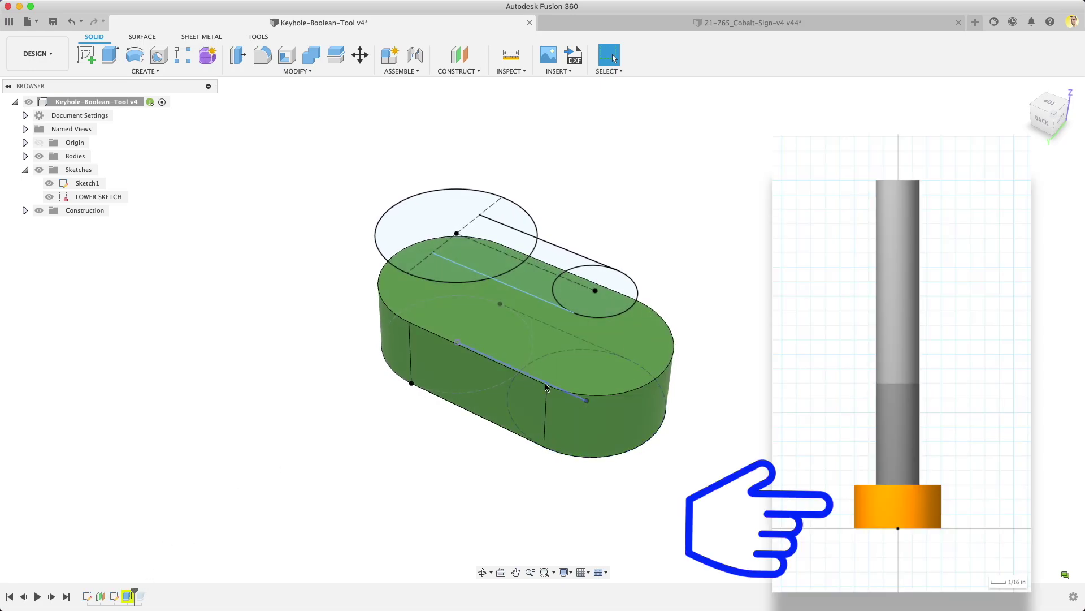
# - Examine the keyhole body from above and below, checking the length of the lower sketch's center line
pyautogui.keyDown('shift'); pyautogui.moveTo(471, 357); pyautogui.dragTo(480, 383, button='middle'); pyautogui.keyUp('shift')
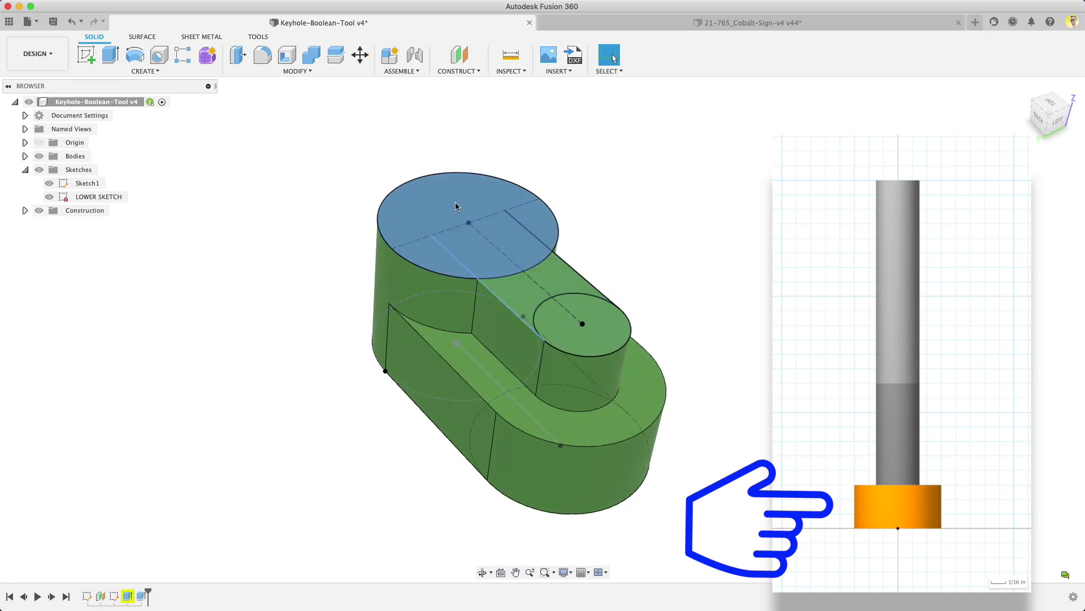
pyautogui.moveTo(456, 202); pyautogui.dragTo(456, 263, button='middle')
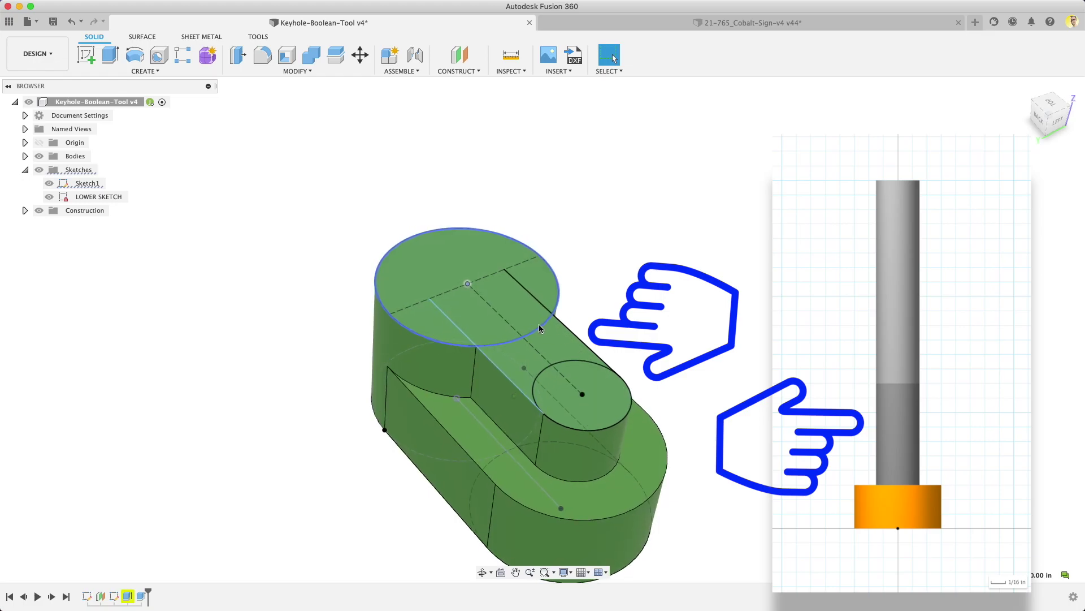
pyautogui.moveTo(315, 497)
pyautogui.keyDown('shift'); pyautogui.mouseDown(button='middle')
pyautogui.moveTo(317, 469)
pyautogui.moveTo(430, 441)
pyautogui.mouseUp(button='middle'); pyautogui.keyUp('shift')
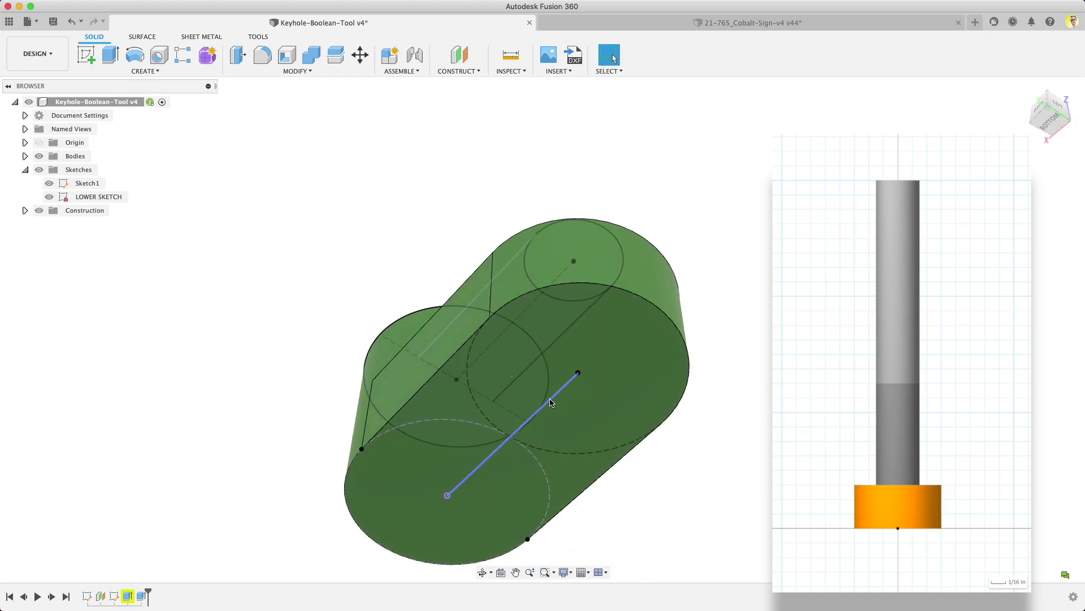
pyautogui.click(550, 399)
pyautogui.keyDown('shift'); pyautogui.moveTo(544, 421); pyautogui.dragTo(599, 327, button='middle'); pyautogui.keyUp('shift')
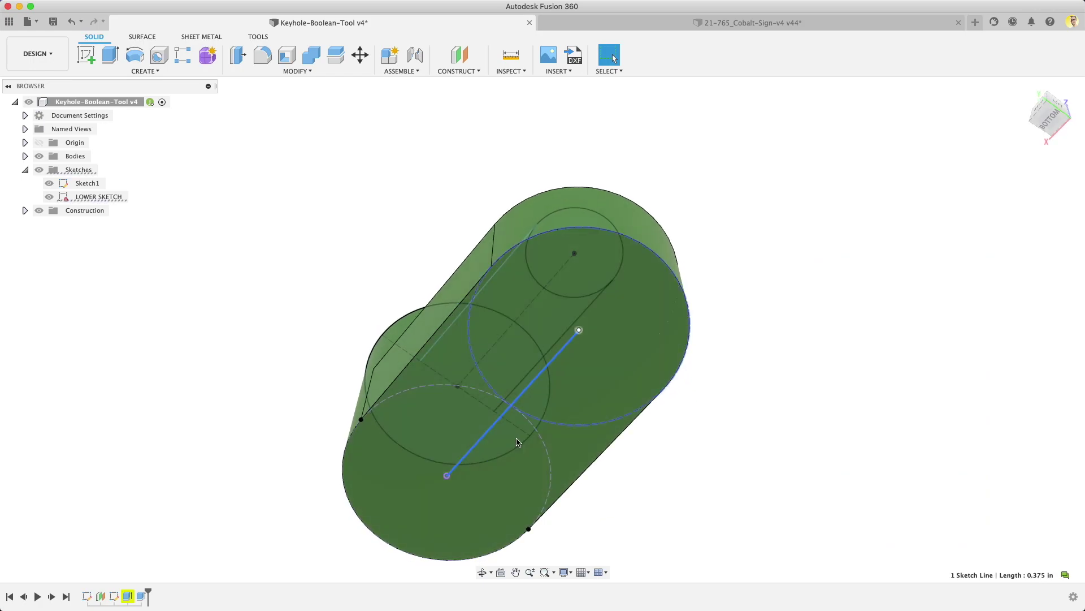
pyautogui.keyDown('shift'); pyautogui.moveTo(455, 479); pyautogui.dragTo(666, 487, button='middle'); pyautogui.keyUp('shift')
pyautogui.click(666, 487)
pyautogui.scroll(-1, 527, 411)
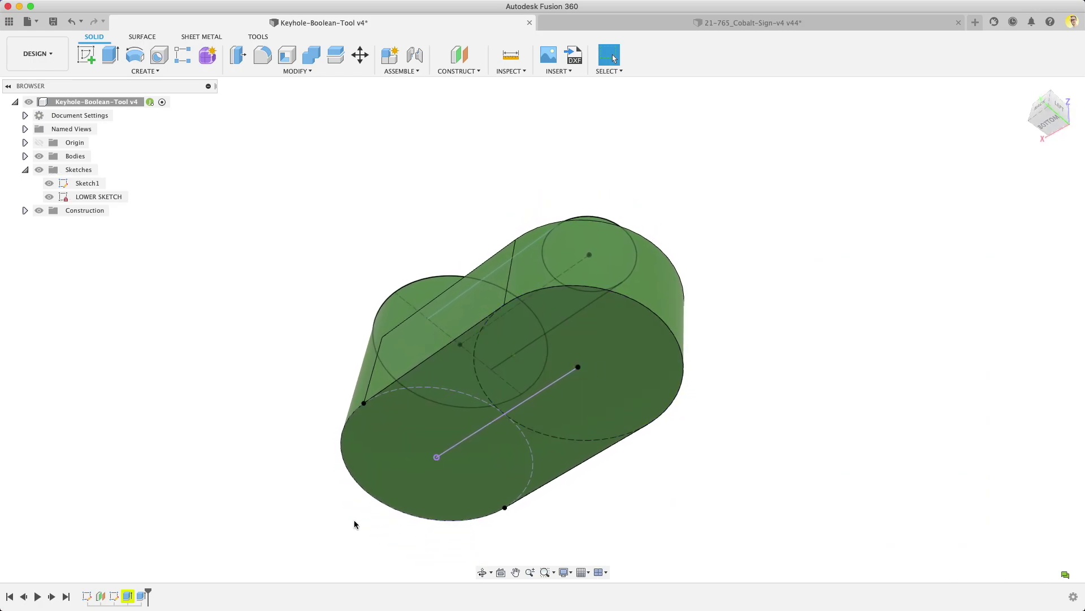
pyautogui.keyDown('shift'); pyautogui.moveTo(355, 524); pyautogui.dragTo(497, 385, button='middle'); pyautogui.keyUp('shift')
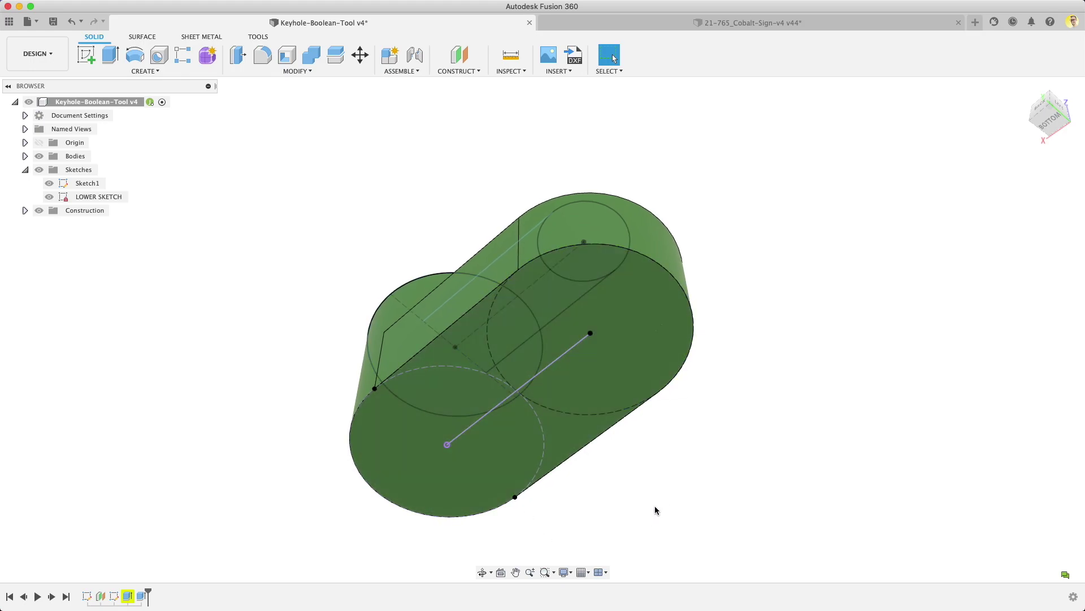
pyautogui.keyDown('shift'); pyautogui.moveTo(655, 510); pyautogui.dragTo(159, 597, button='middle'); pyautogui.keyUp('shift')
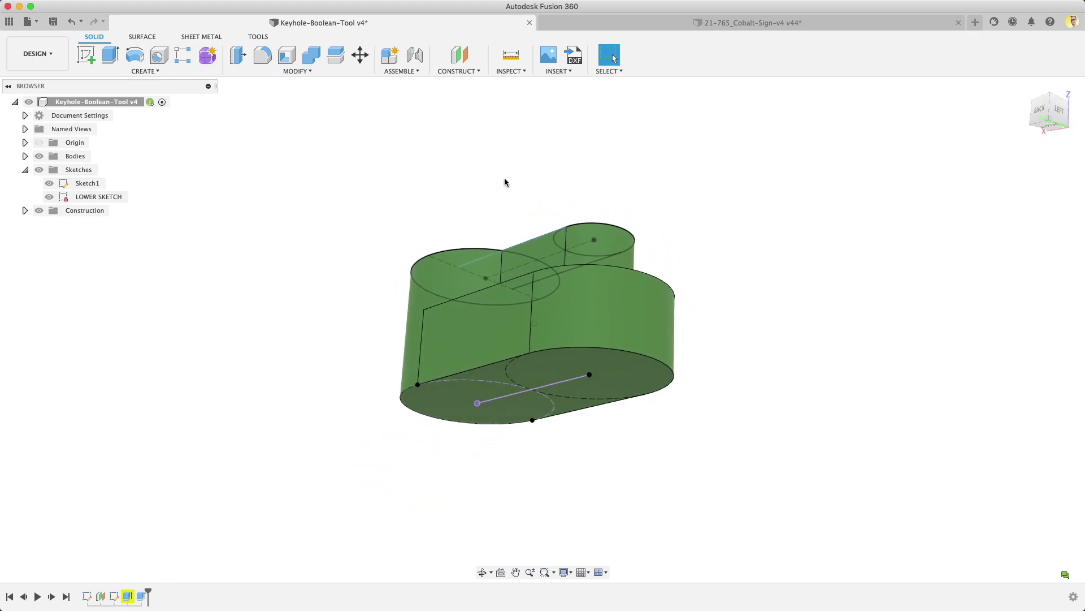
# - Return to the 21-765_Cobalt-Sign-v4 design and view the whole row of keyholes on the sign's back face
pyautogui.click(676, 22)
pyautogui.scroll(-3, 389, 138)
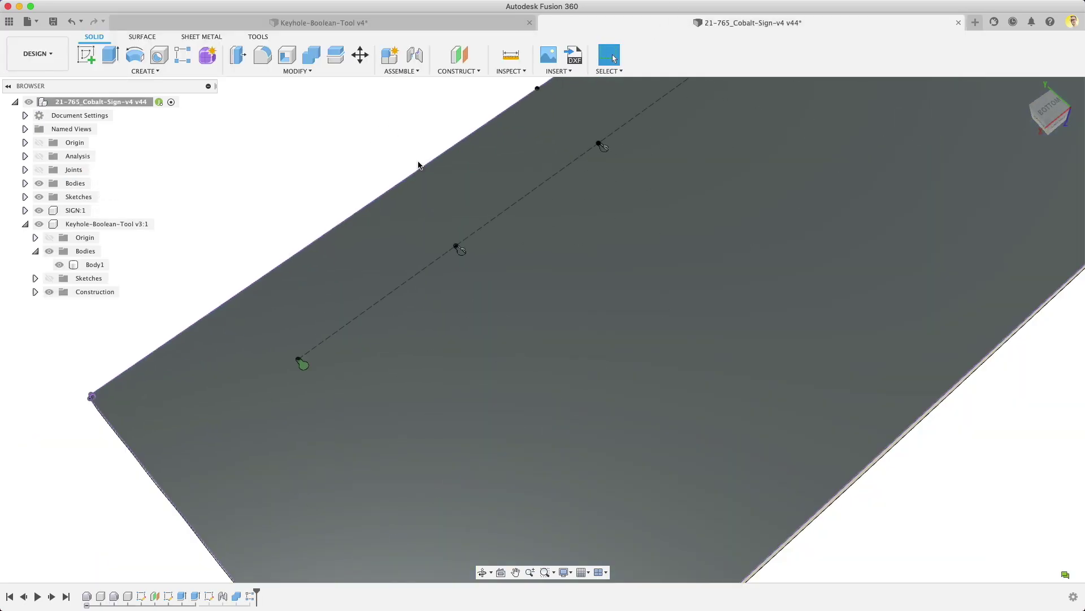
pyautogui.scroll(-3, 431, 197)
pyautogui.moveTo(431, 196)
pyautogui.keyDown('shift'); pyautogui.mouseDown(button='middle')
pyautogui.moveTo(409, 164)
pyautogui.moveTo(339, 500)
pyautogui.moveTo(368, 459)
pyautogui.moveTo(379, 392)
pyautogui.mouseUp(button='middle'); pyautogui.keyUp('shift')
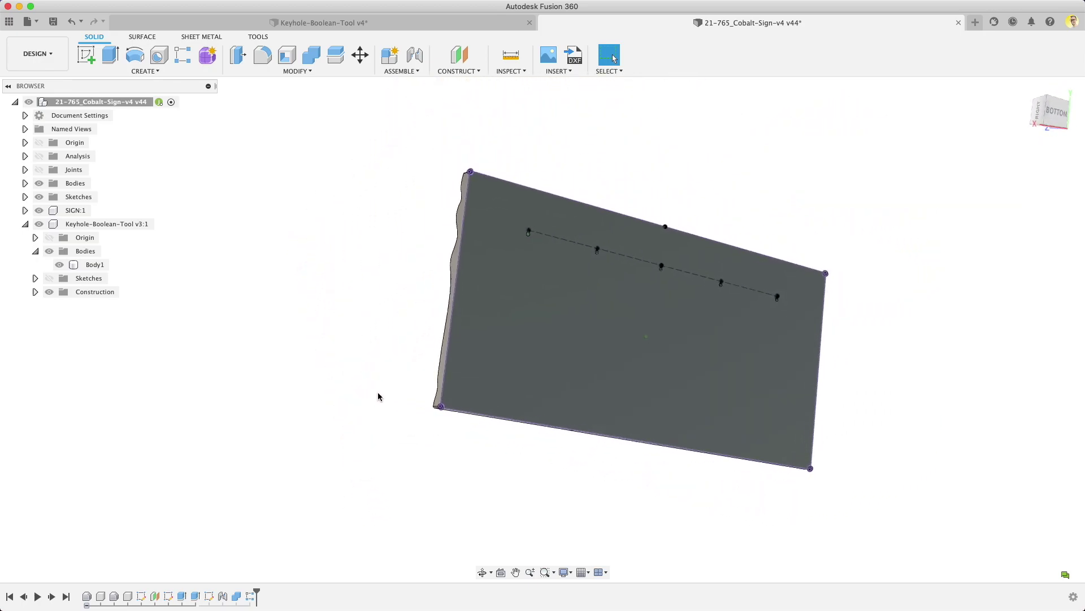
pyautogui.scroll(5, 368, 186)
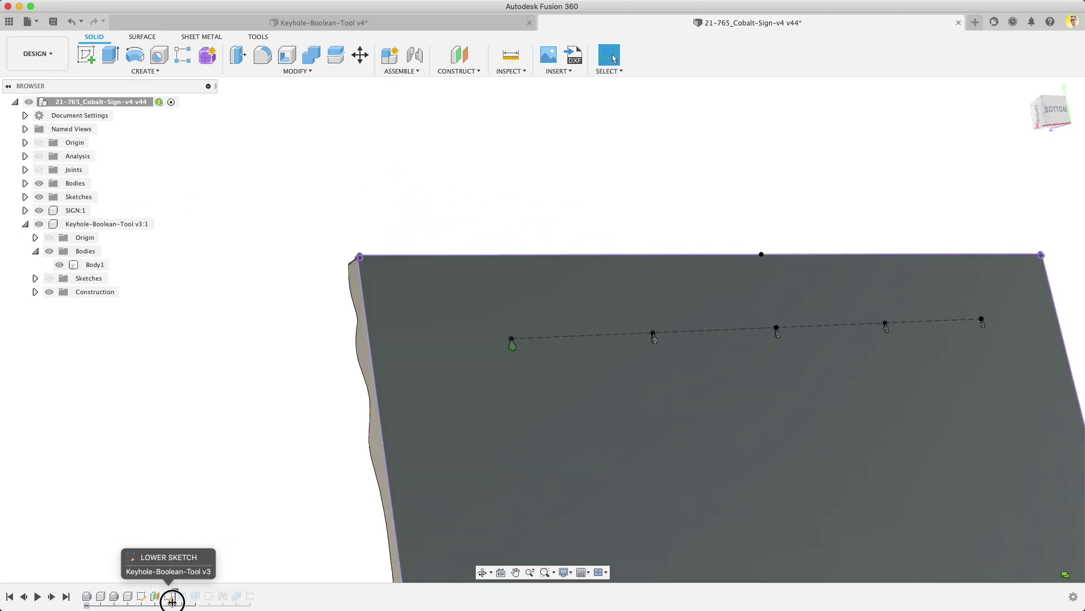
# - Roll the sign's history back to the keyholes sketch and open that sketch for editing
pyautogui.moveTo(172, 601); pyautogui.dragTo(167, 604)
pyautogui.doubleClick(210, 596)
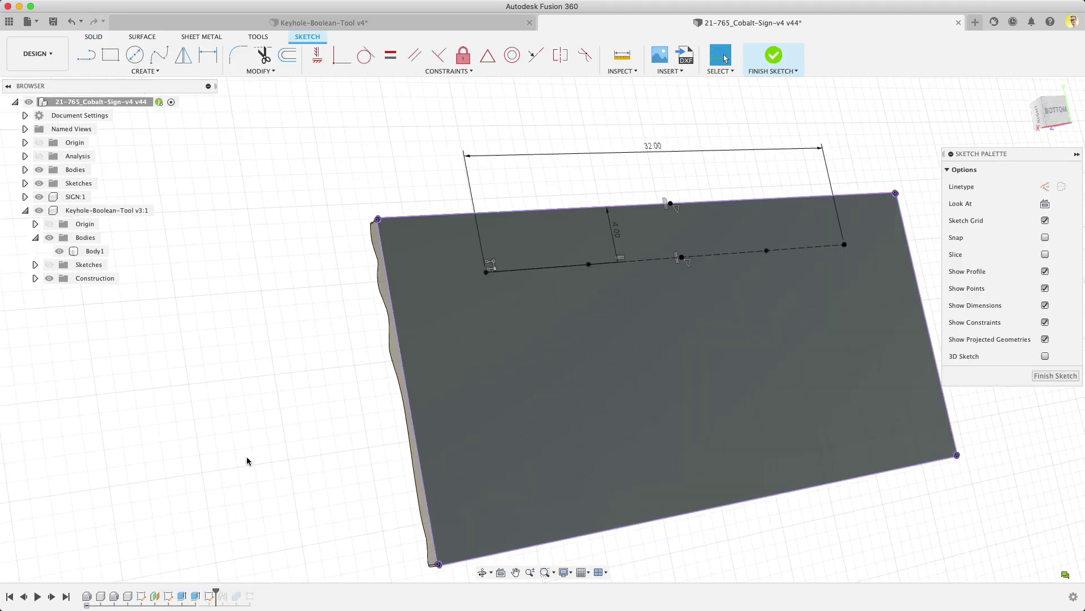
pyautogui.scroll(3, 359, 251)
pyautogui.keyDown('shift'); pyautogui.moveTo(366, 257); pyautogui.dragTo(385, 272, button='middle'); pyautogui.keyUp('shift')
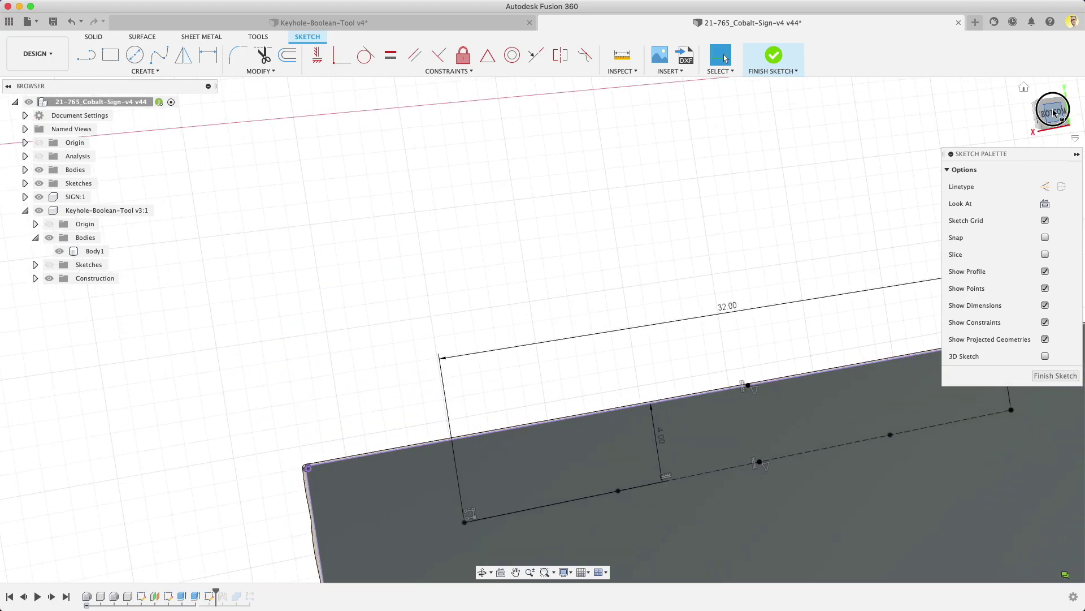
pyautogui.click(1053, 113)
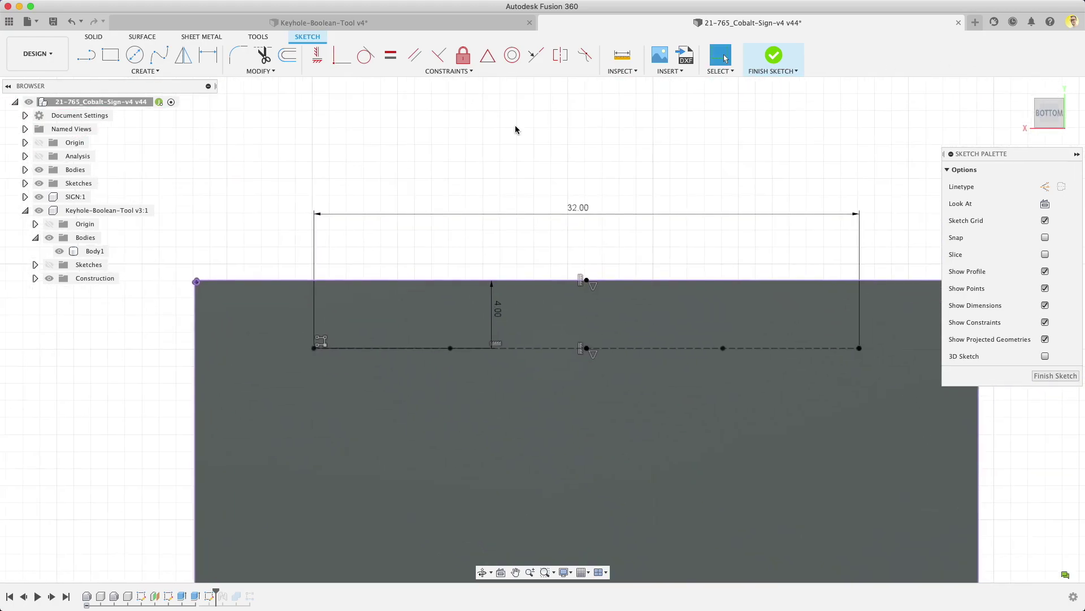
# - Move the 32.00 dimension slightly farther from the sign's upper edge and inspect the end point of the keyhole layout line
pyautogui.scroll(-3, 515, 130)
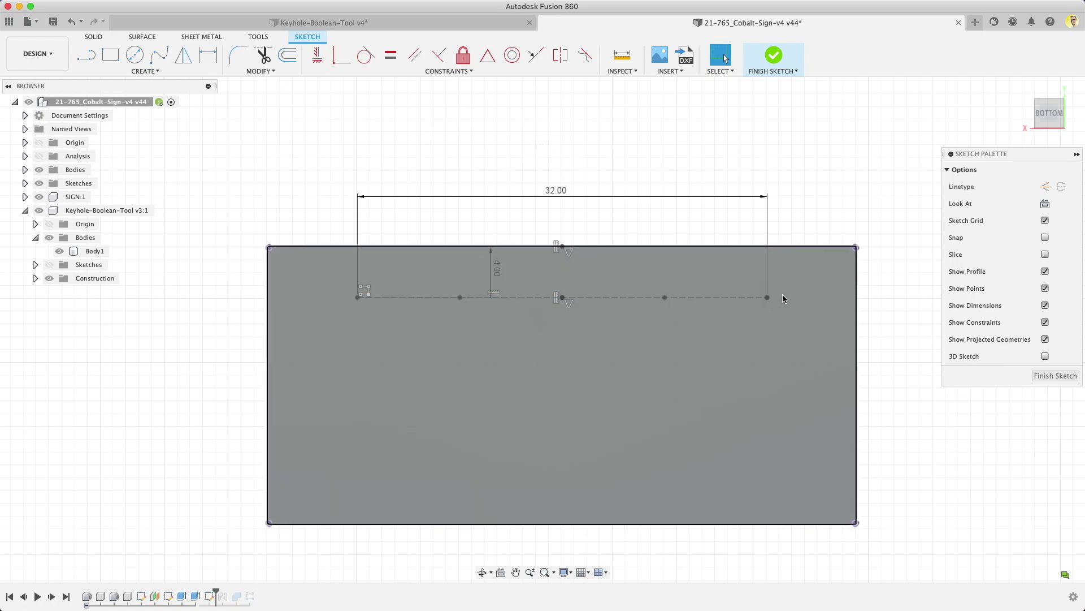
pyautogui.moveTo(562, 204); pyautogui.dragTo(572, 190)
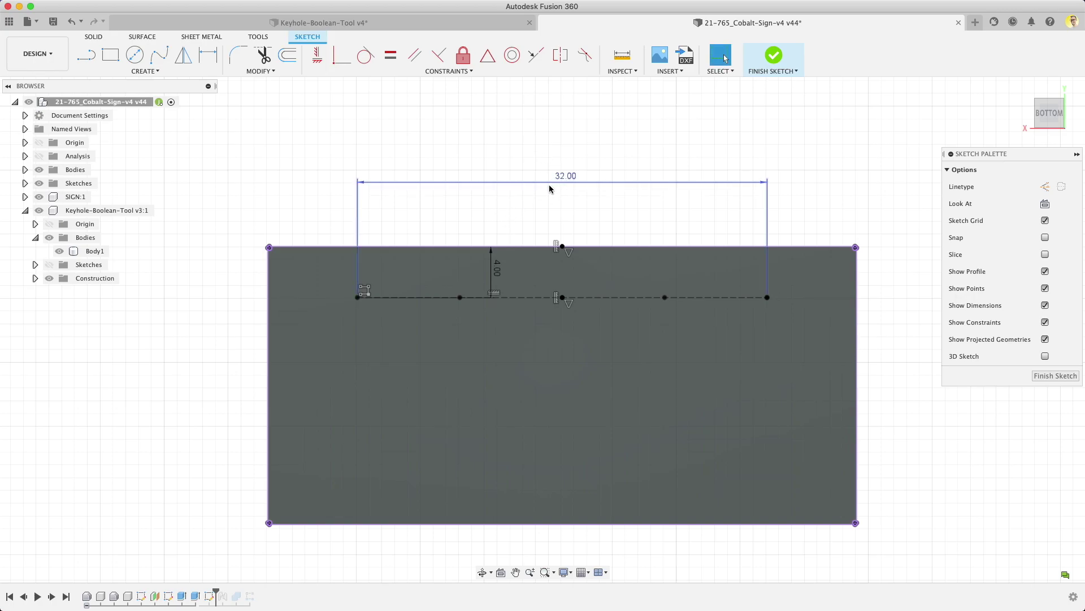
pyautogui.scroll(8, 396, 243)
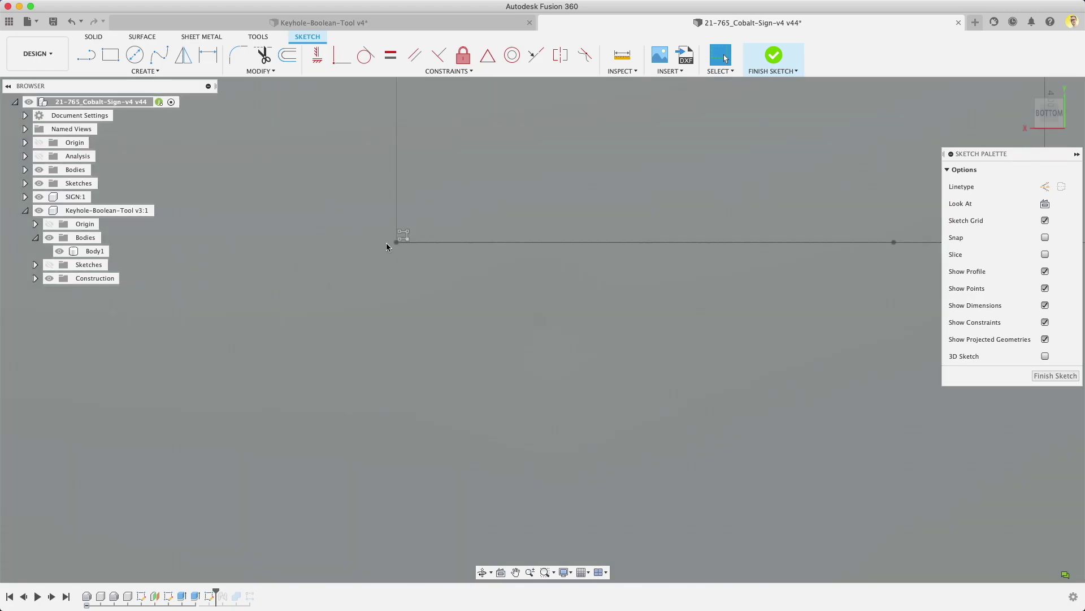
pyautogui.scroll(-5, 398, 249)
pyautogui.scroll(-1, 398, 249)
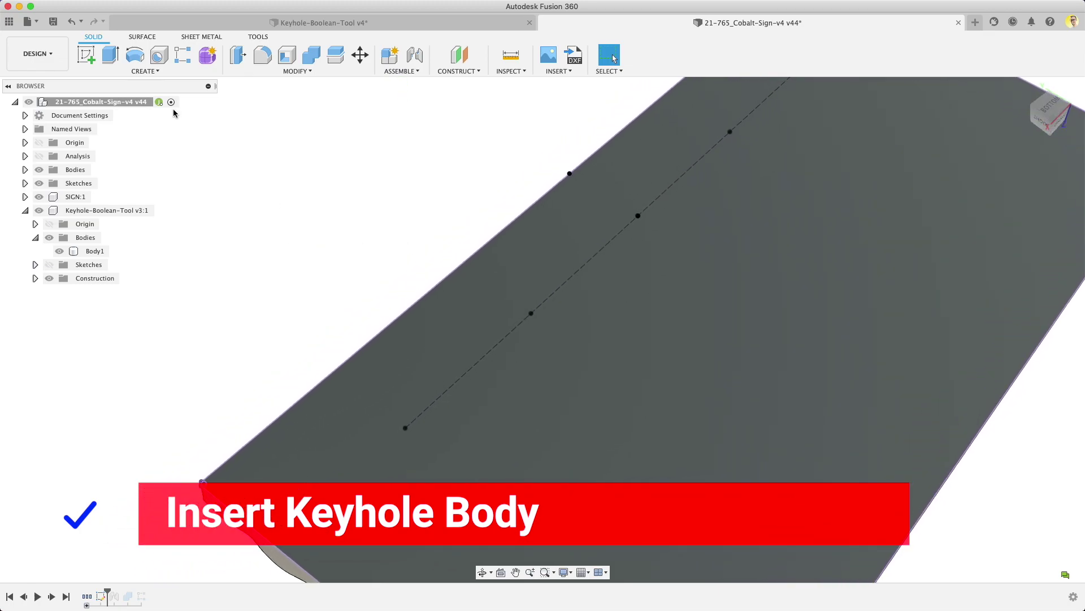
# - Locate the Keyhole-Boolean-Tool design in the In-House project, check its available file actions, and close the project browser
pyautogui.click(11, 26)
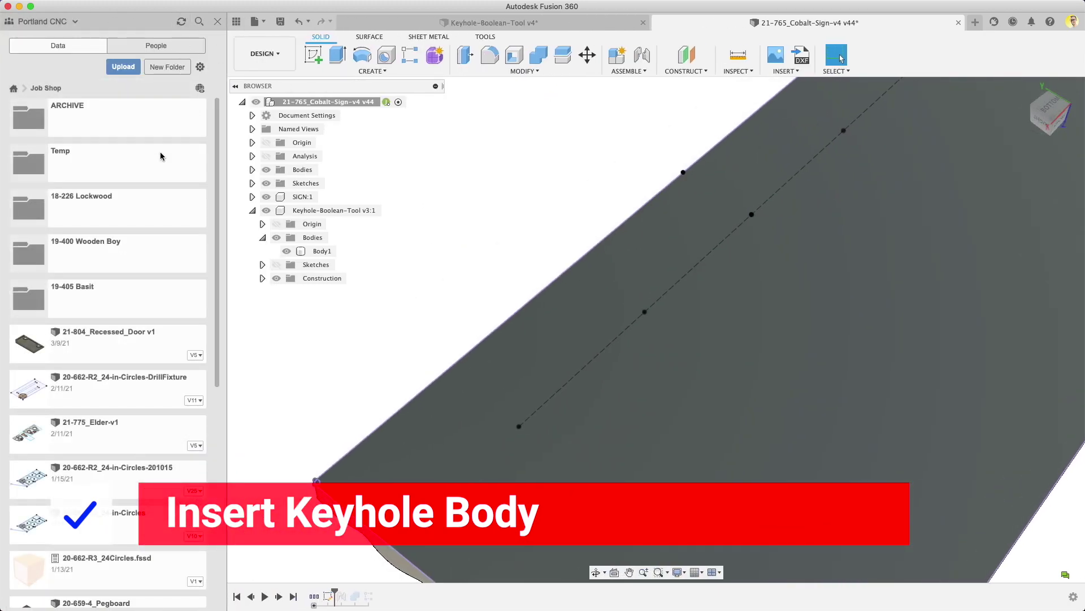
pyautogui.scroll(4, 39, 237)
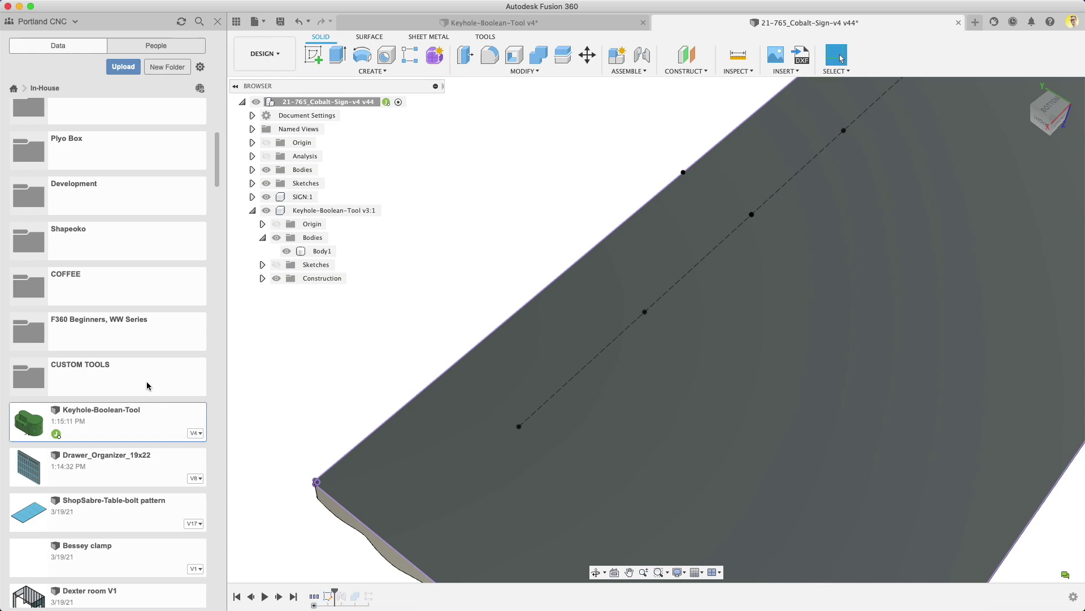
pyautogui.scroll(-1, 147, 385)
pyautogui.rightClick(150, 401)
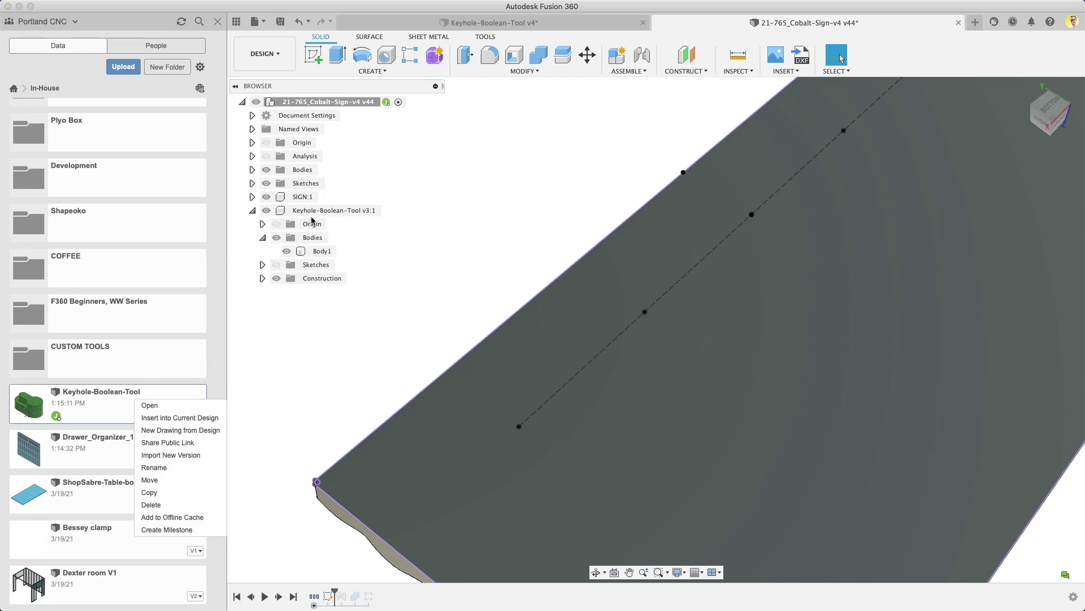
pyautogui.click(311, 224)
pyautogui.click(217, 22)
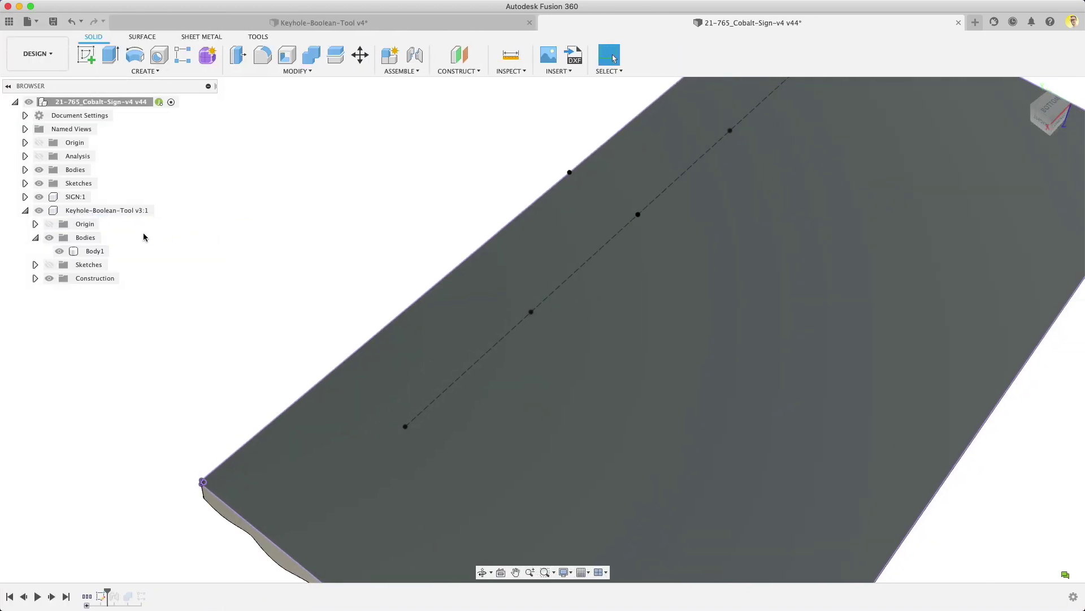
# - Check the Keyhole-Boolean-Tool component and highlight the keyholes sketch at the rolled-back point in the sign's history
pyautogui.scroll(-3, 226, 294)
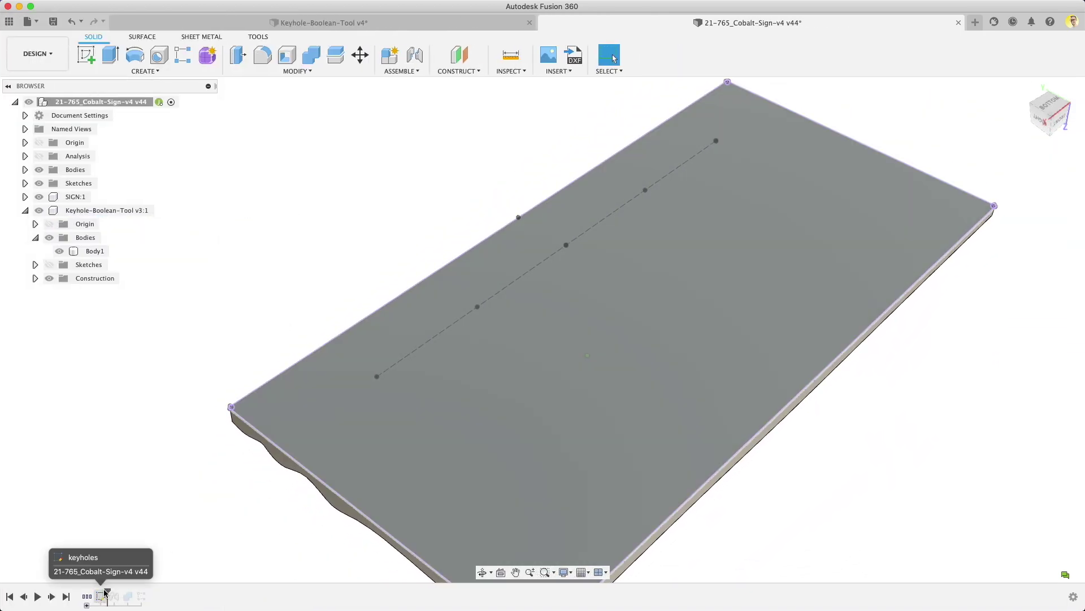
pyautogui.moveTo(107, 591); pyautogui.dragTo(108, 594)
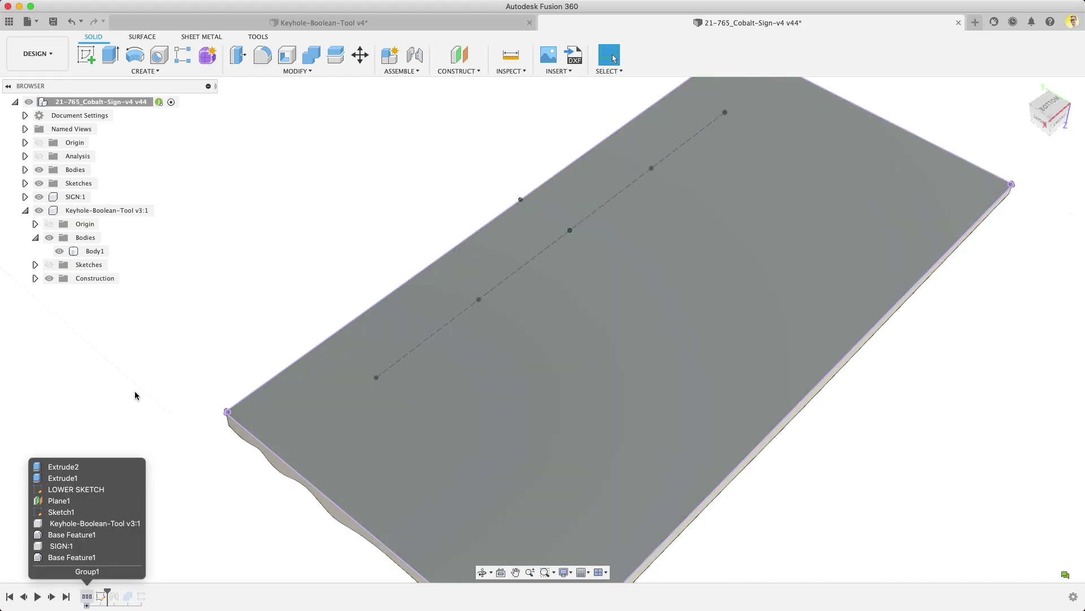
pyautogui.rightClick(95, 211)
pyautogui.press('Escape')
pyautogui.click(185, 245)
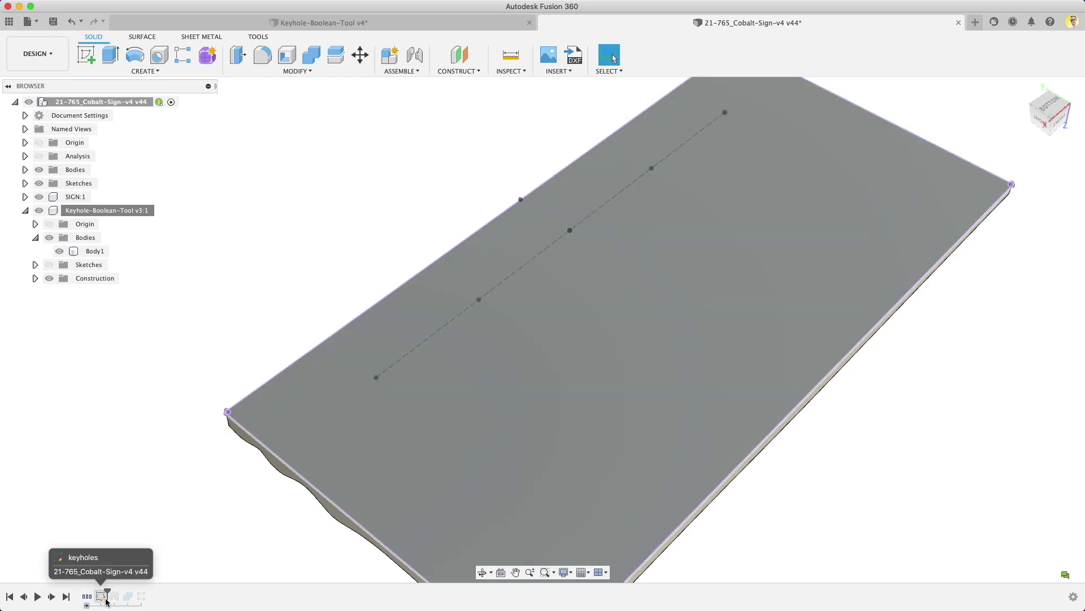
pyautogui.click(104, 598)
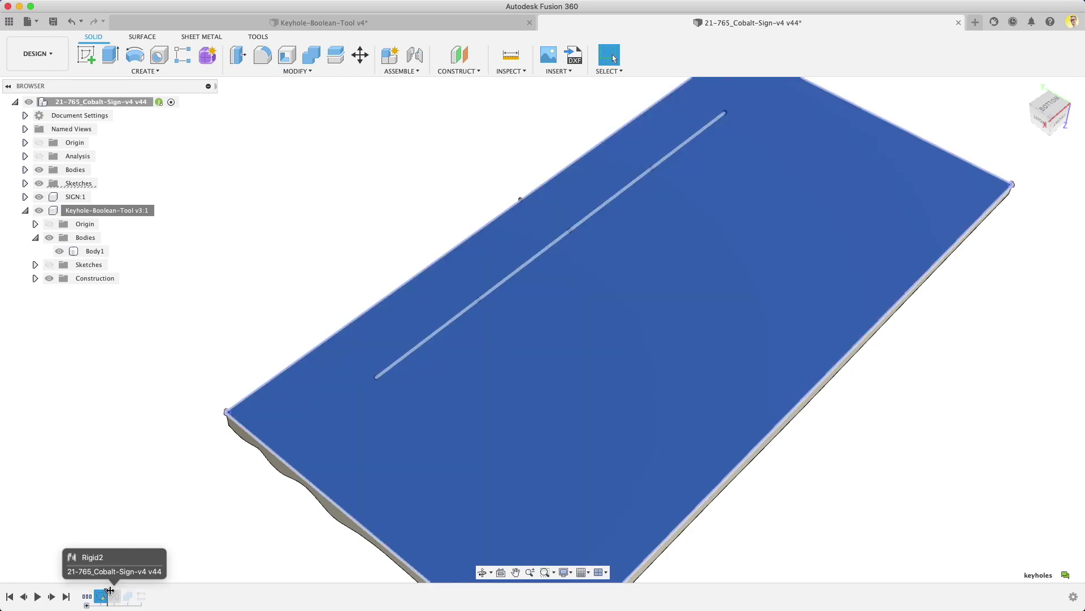
pyautogui.click(137, 521)
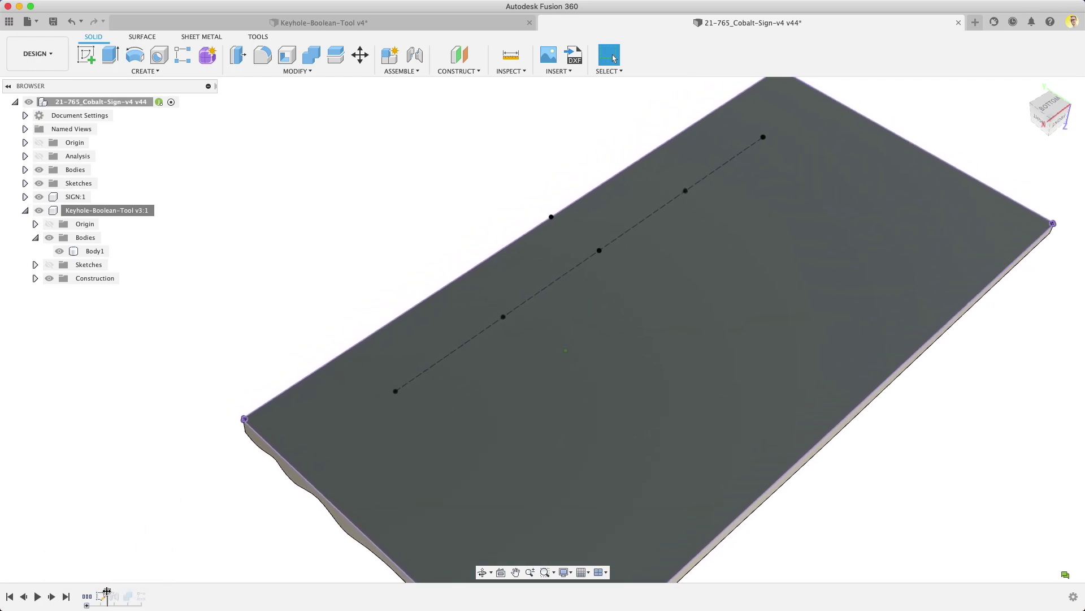
# - Joint the centre of the keyhole tool's narrow rounded end to the end point of the dashed keyhole layout line
pyautogui.scroll(-5, 316, 226)
pyautogui.scroll(6, 413, 236)
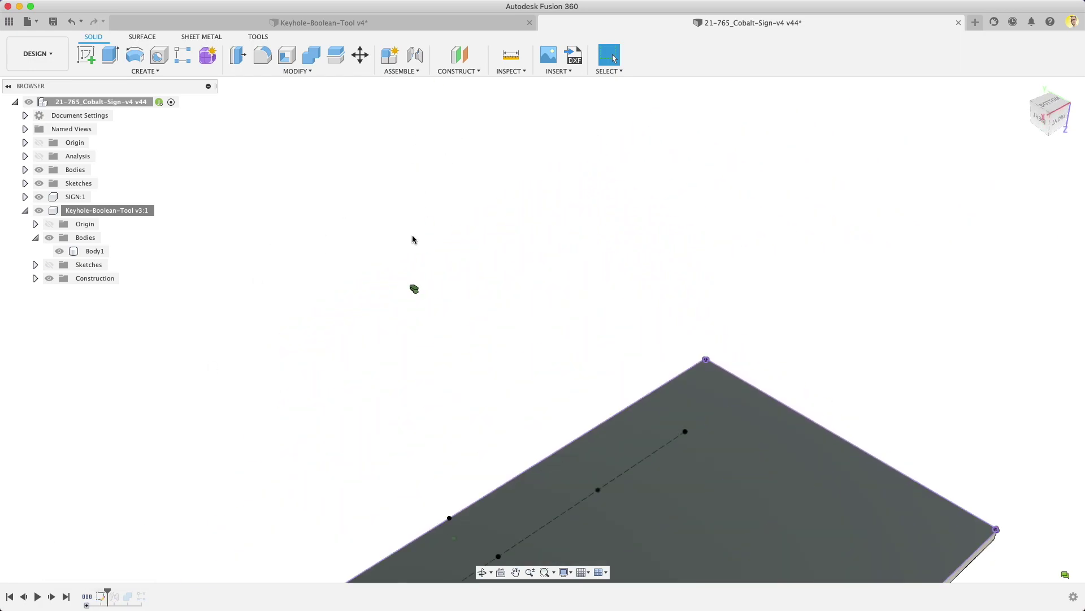
pyautogui.click(418, 56)
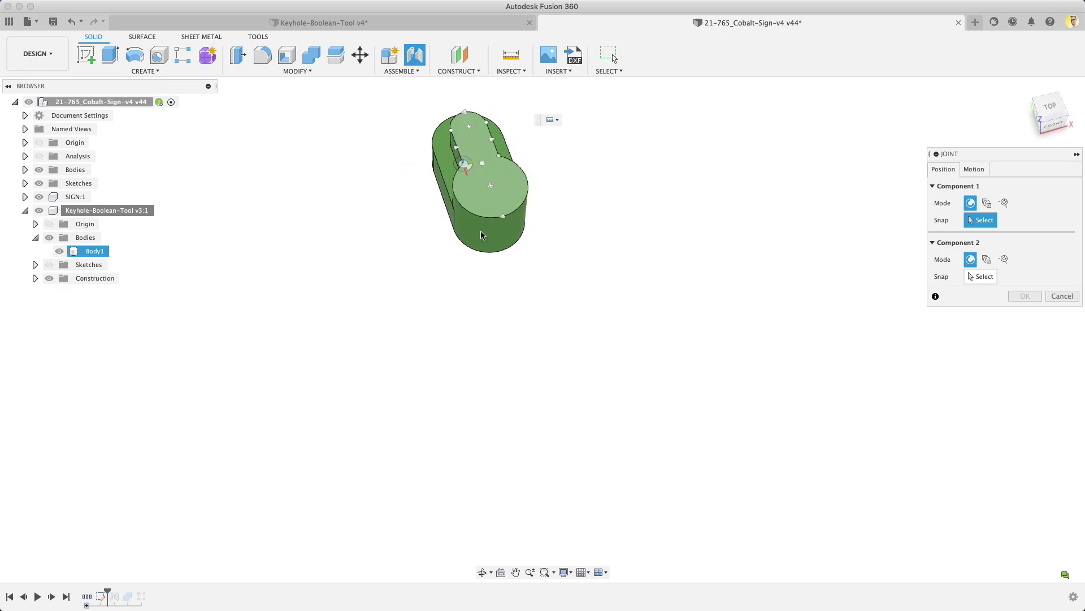
pyautogui.keyDown('shift'); pyautogui.moveTo(482, 235); pyautogui.dragTo(540, 216, button='middle'); pyautogui.keyUp('shift')
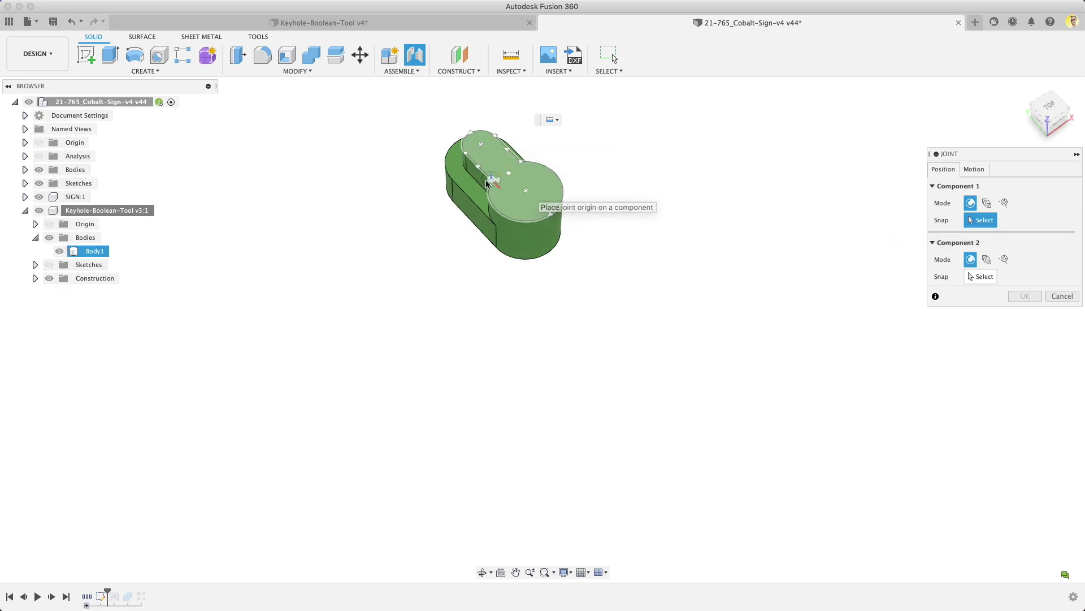
pyautogui.click(482, 149)
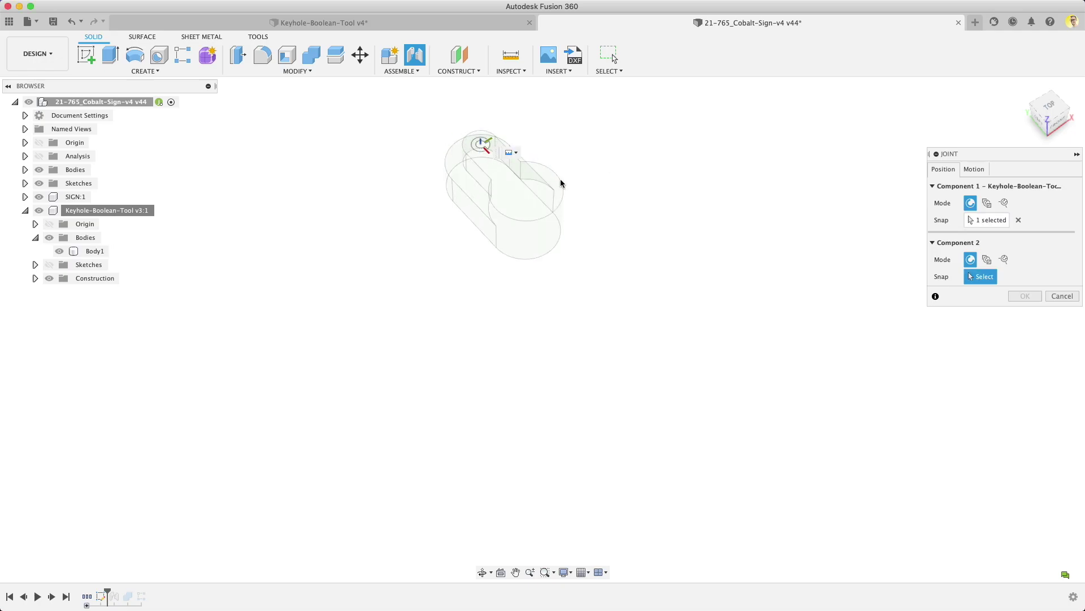
pyautogui.scroll(-3, 565, 257)
pyautogui.moveTo(598, 286)
pyautogui.keyDown('shift'); pyautogui.mouseDown(button='middle')
pyautogui.moveTo(651, 386)
pyautogui.moveTo(690, 323)
pyautogui.mouseUp(button='middle'); pyautogui.keyUp('shift')
pyautogui.scroll(4, 693, 330)
pyautogui.scroll(8, 694, 329)
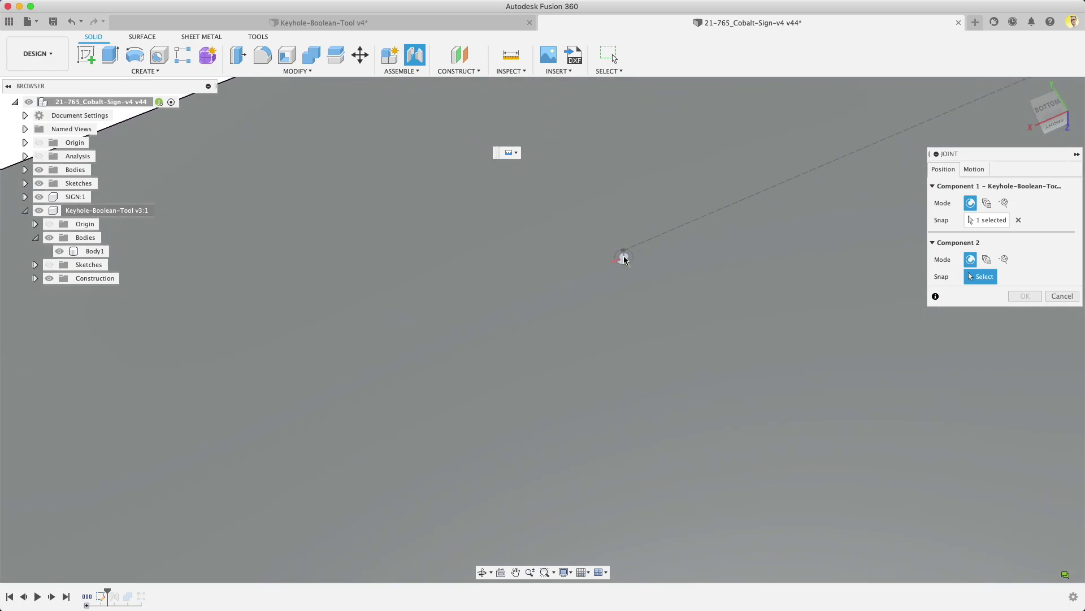
pyautogui.click(623, 256)
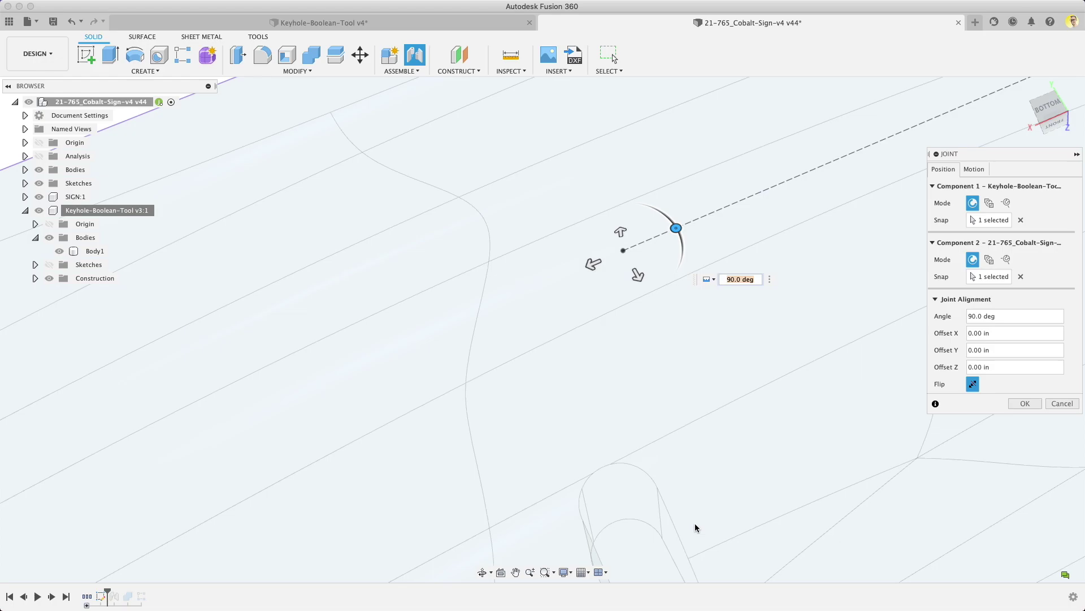
# - Flip the joint's alignment so the keyhole tool sits inside the sign's back face, and accept the joint
pyautogui.scroll(-2, 615, 266)
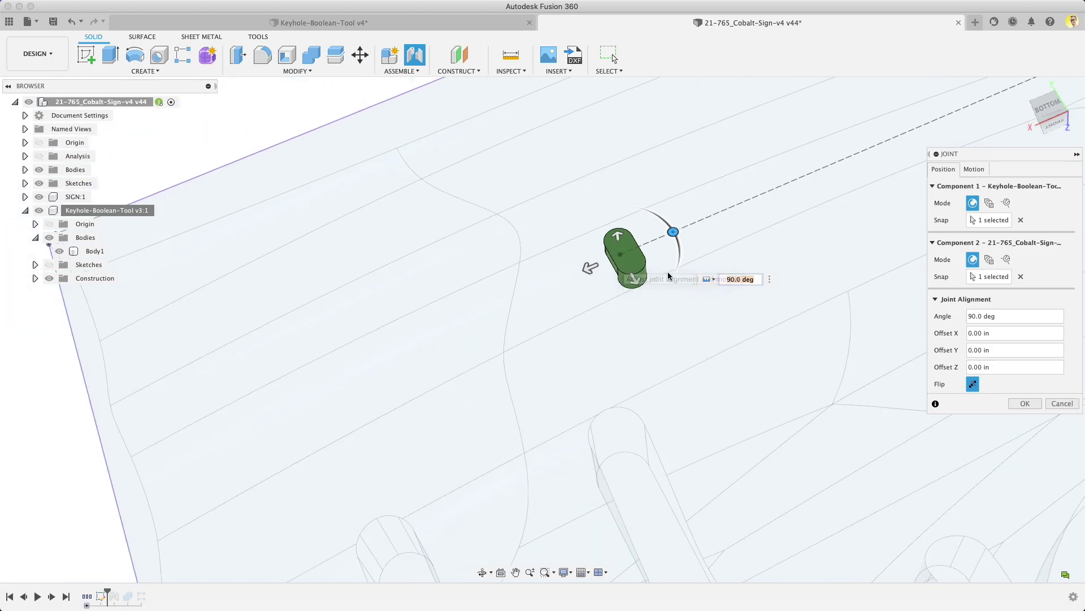
pyautogui.click(973, 385)
pyautogui.keyDown('shift'); pyautogui.moveTo(841, 321); pyautogui.dragTo(622, 266, button='middle'); pyautogui.keyUp('shift')
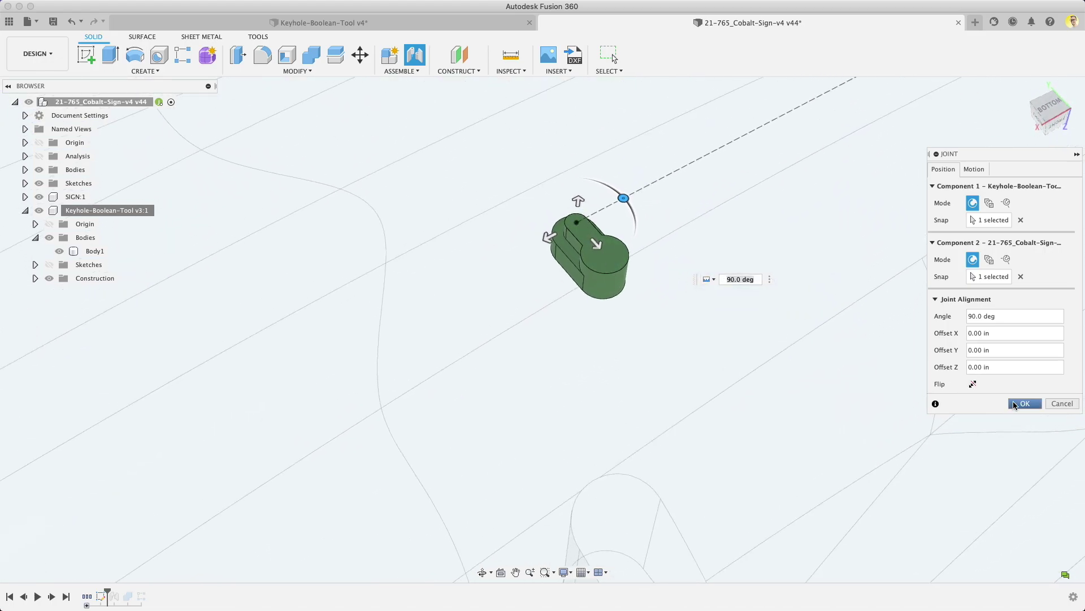
pyautogui.click(1024, 403)
pyautogui.scroll(-4, 622, 295)
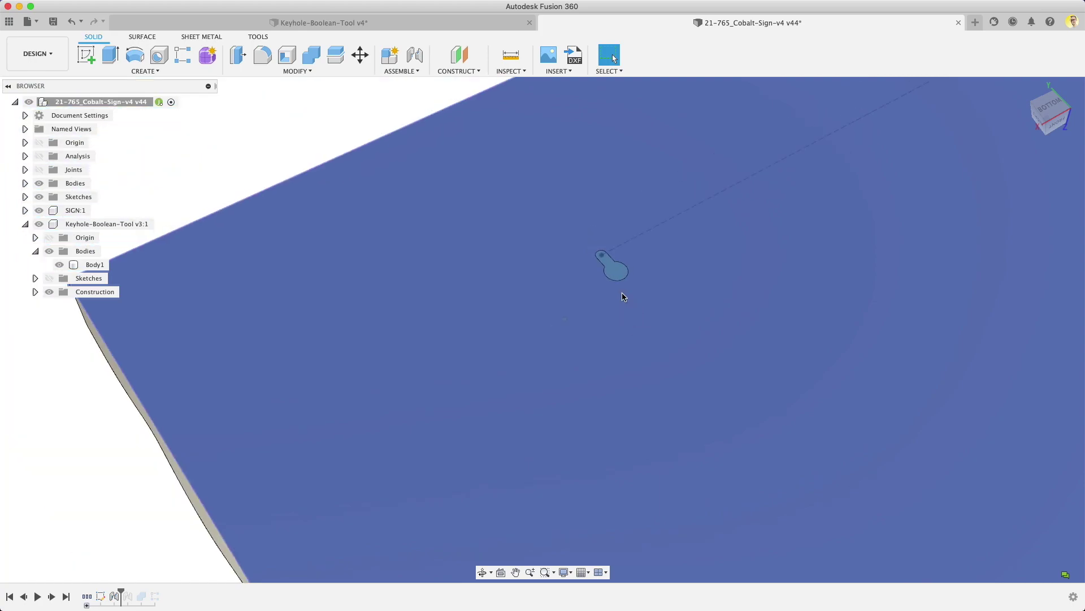
# - Remove the newly added keyhole joint from the sign's history and return to the original joint
pyautogui.keyDown('shift'); pyautogui.moveTo(394, 166); pyautogui.dragTo(373, 175, button='middle'); pyautogui.keyUp('shift')
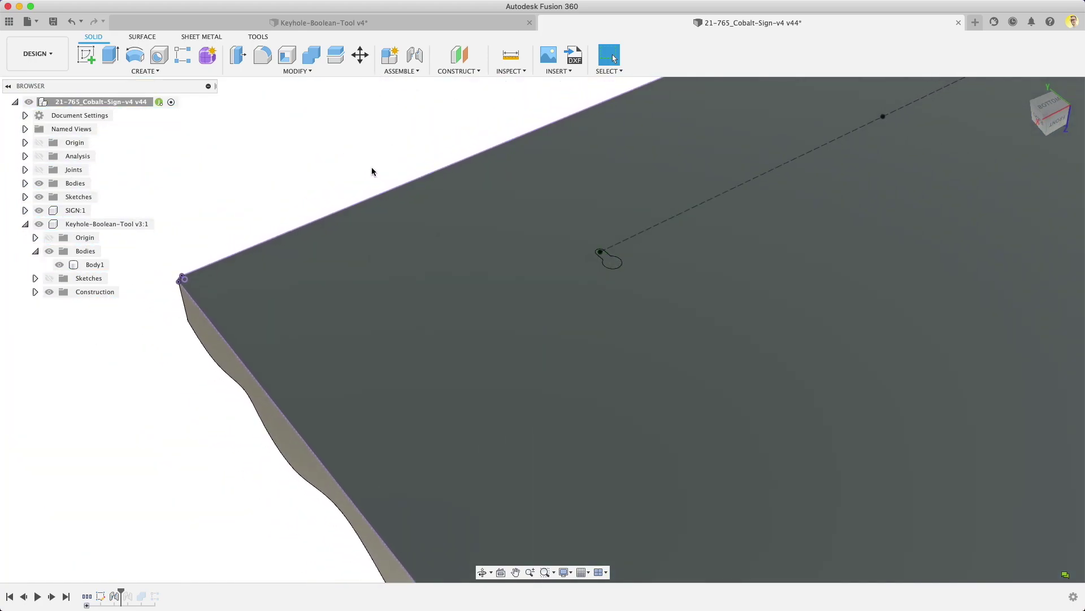
pyautogui.rightClick(118, 596)
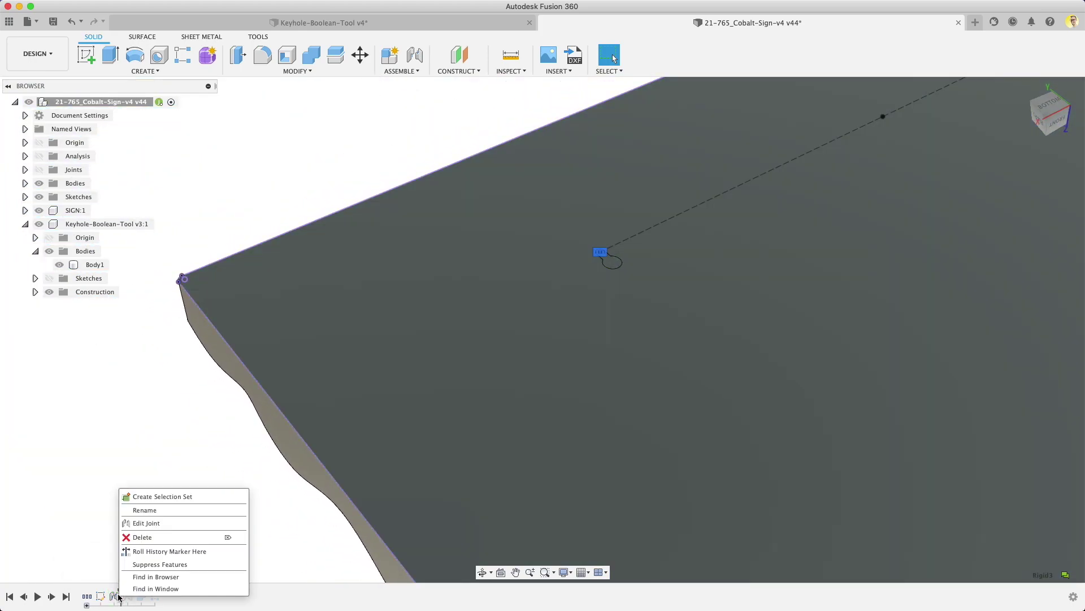
pyautogui.click(142, 537)
pyautogui.press('super+z')
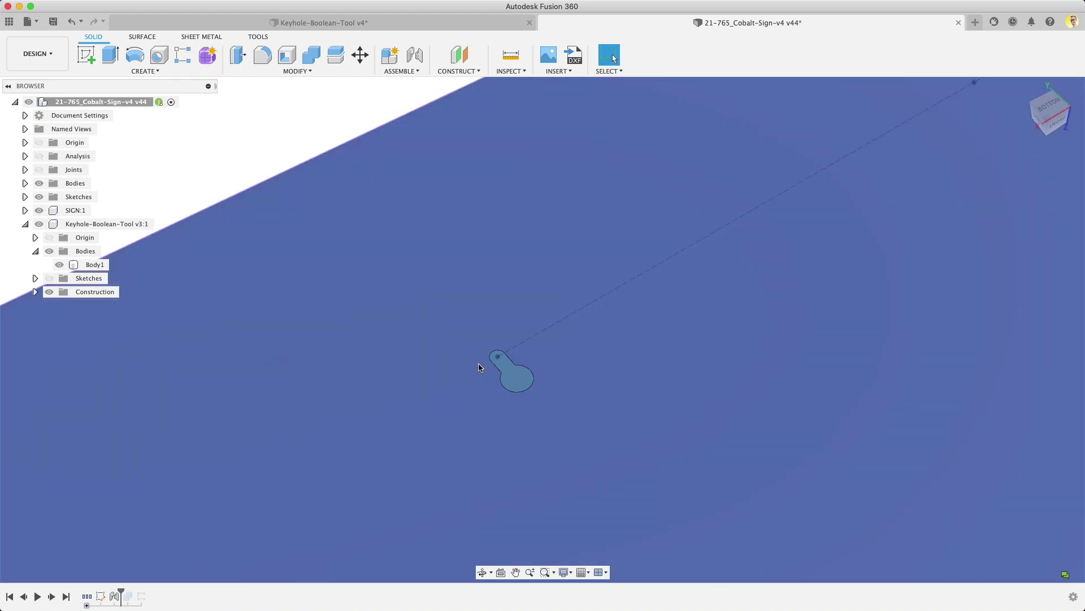
# - Examine the existing Combine1 feature in the history and the keyhole it cuts in the sign
pyautogui.scroll(-3, 496, 395)
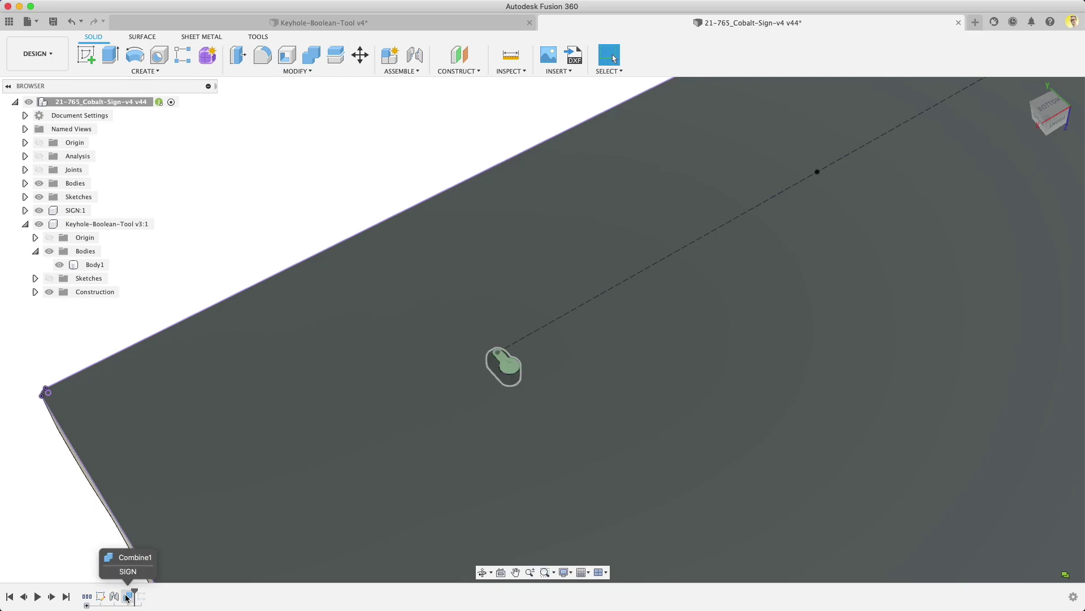
pyautogui.click(127, 596)
pyautogui.click(281, 187)
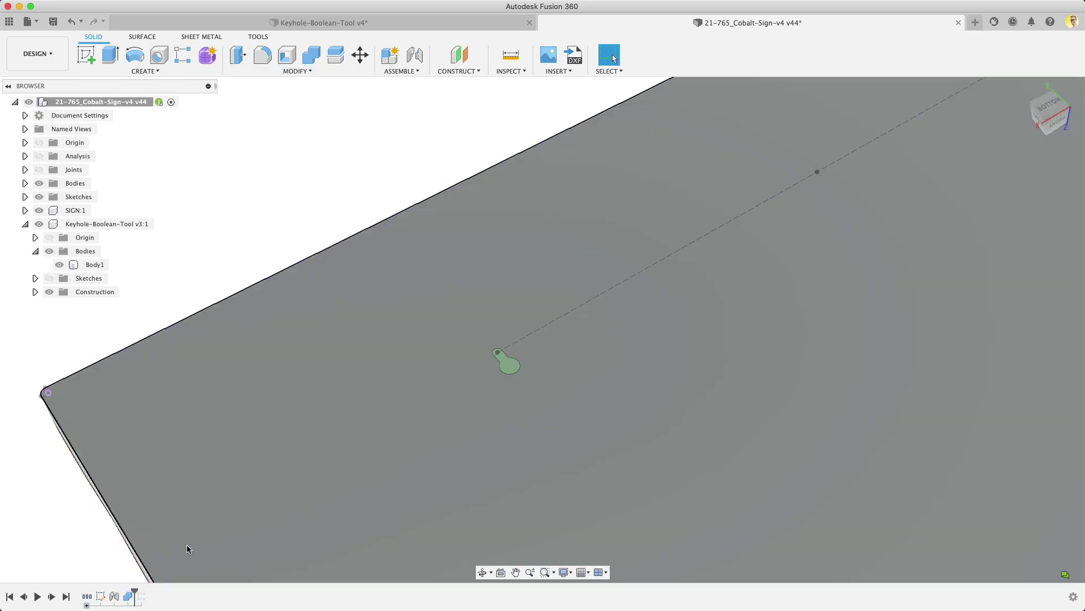
# - Combine the sign with the keyhole tool body using the Cut operation and Keep Tools
pyautogui.click(325, 73)
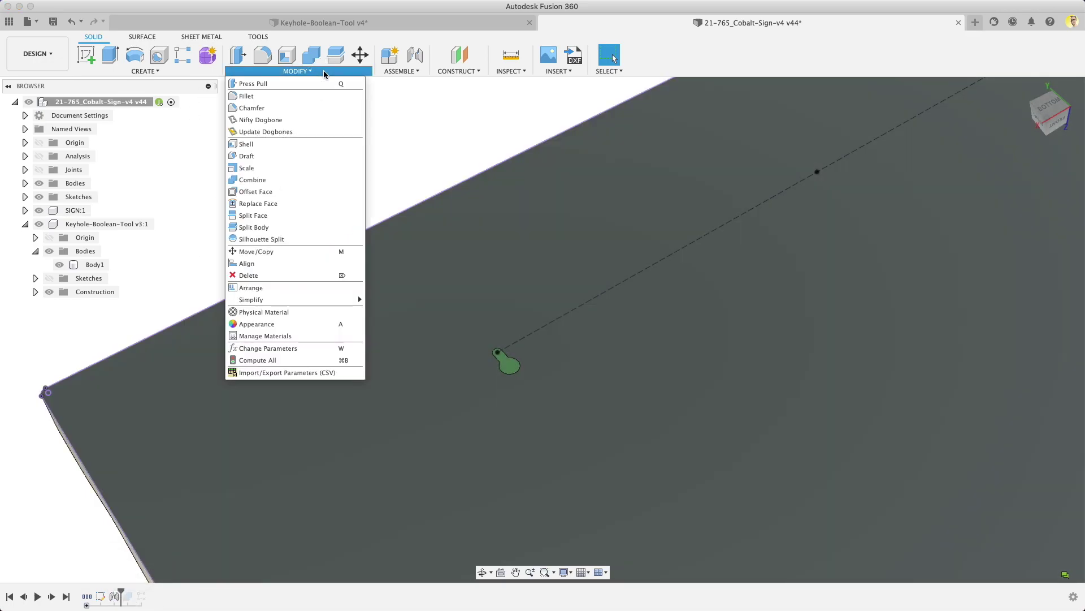
pyautogui.click(273, 180)
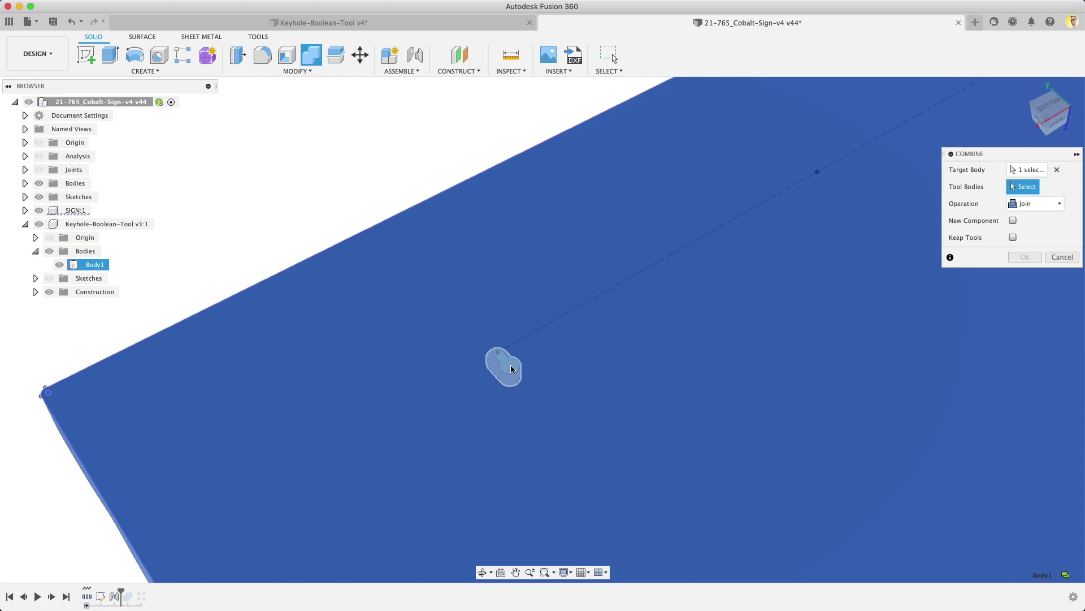
pyautogui.click(509, 365)
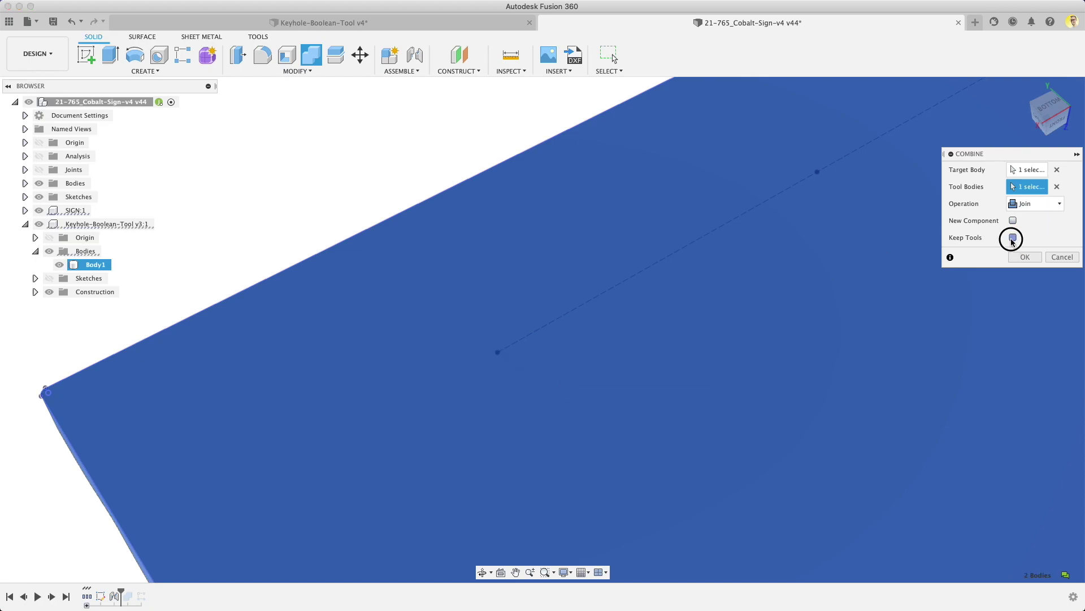
pyautogui.click(1035, 204)
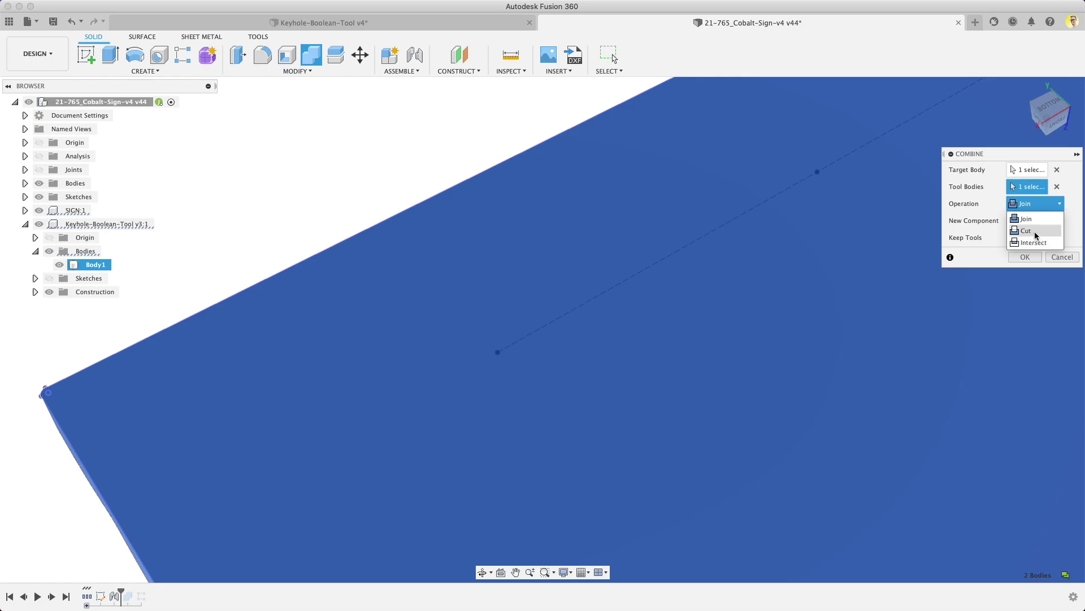
pyautogui.click(1037, 231)
pyautogui.scroll(5, 516, 376)
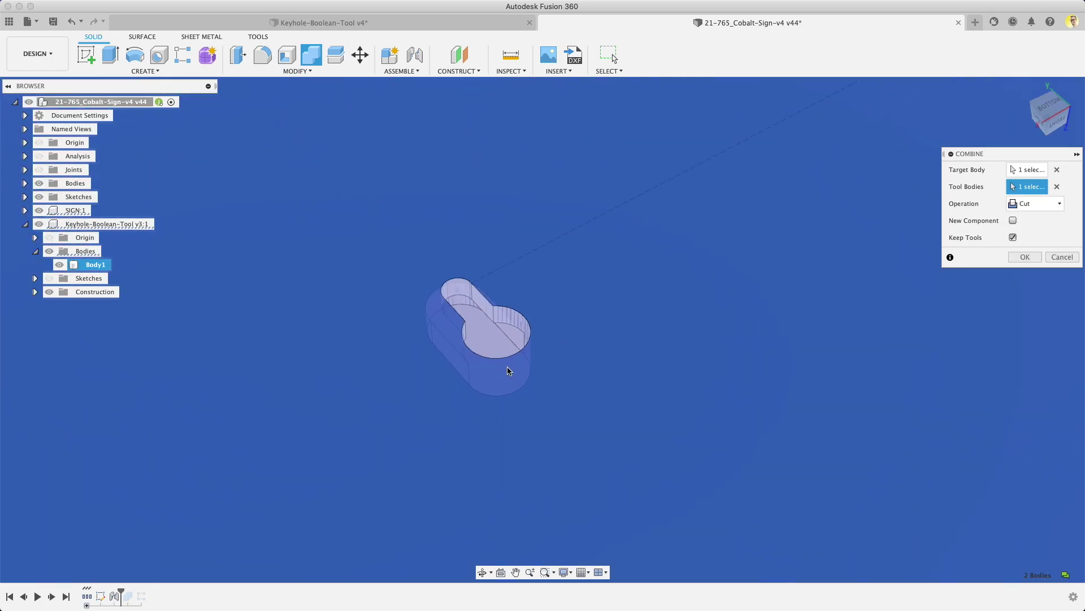
pyautogui.click(1039, 258)
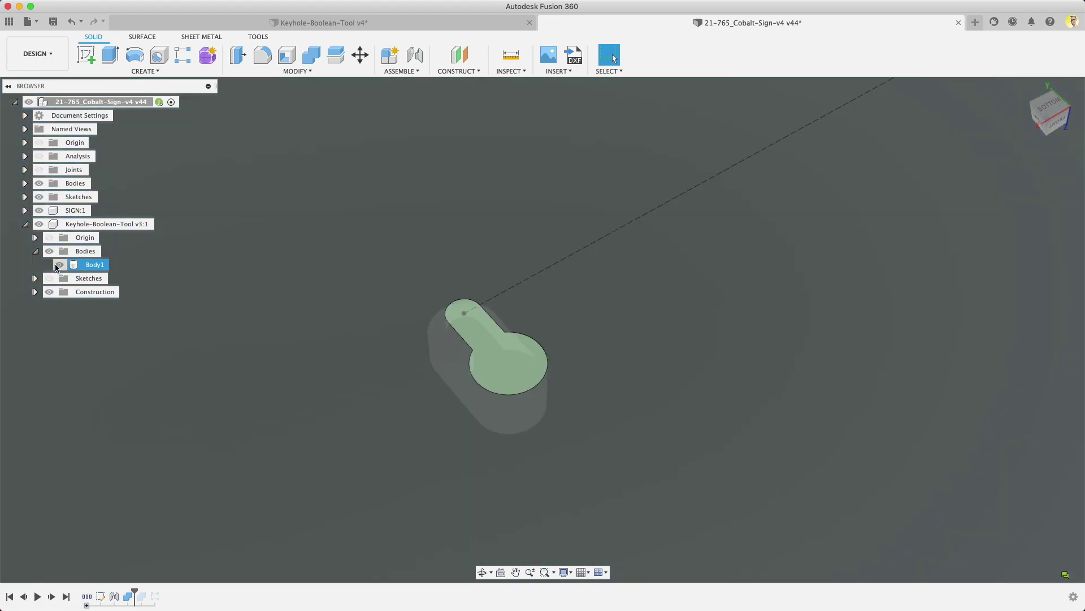
# - Hide the keyhole tool's Body1 and examine the shape of the slot cut into the sign's back
pyautogui.click(58, 264)
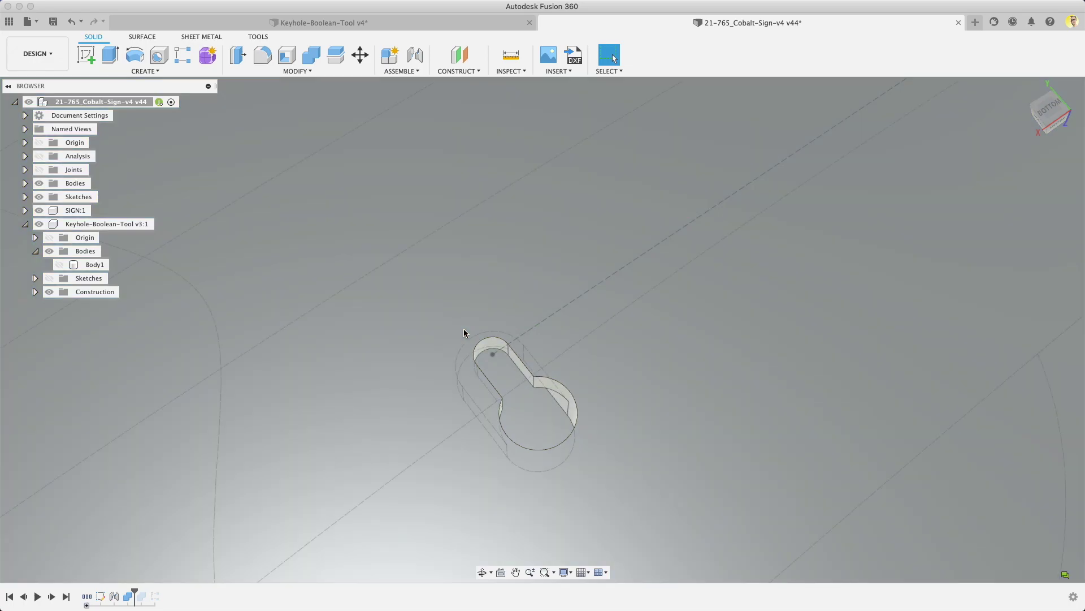
pyautogui.scroll(-3, 525, 399)
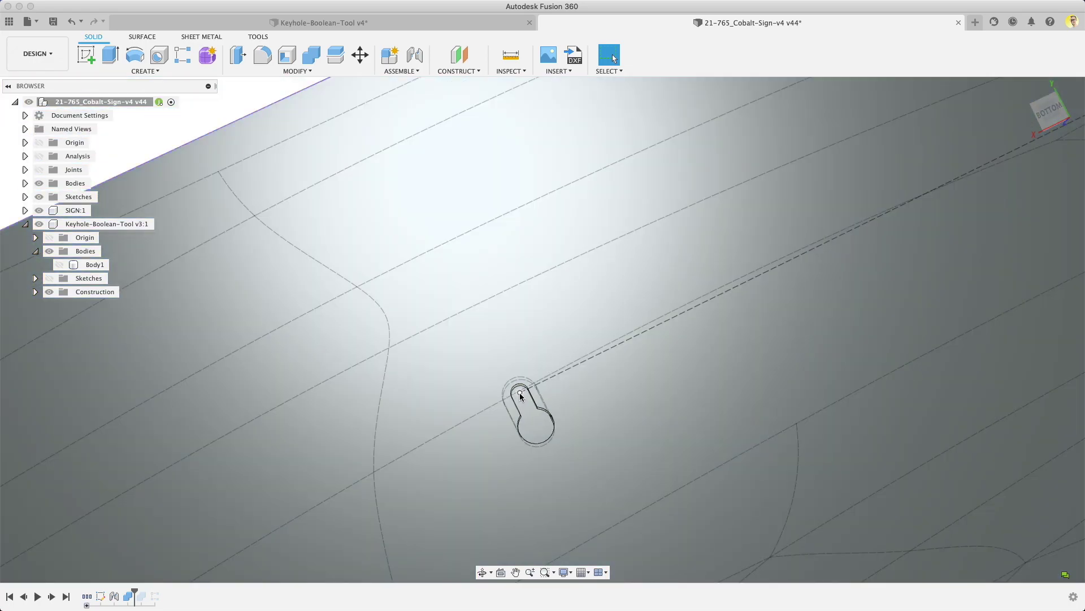
pyautogui.scroll(-3, 522, 398)
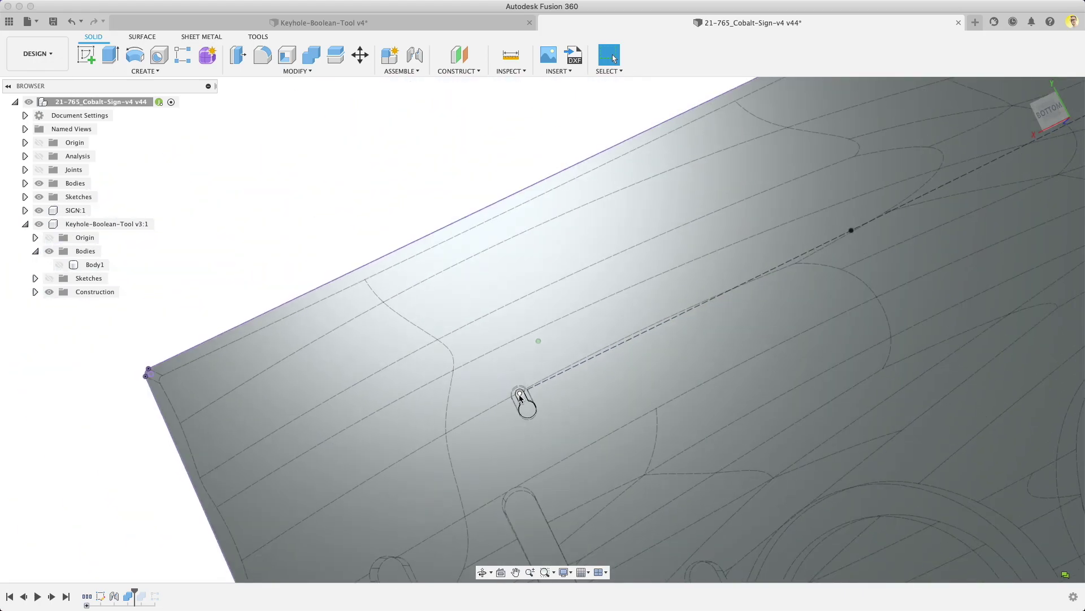
pyautogui.keyDown('shift'); pyautogui.moveTo(395, 195); pyautogui.dragTo(584, 403, button='middle'); pyautogui.keyUp('shift')
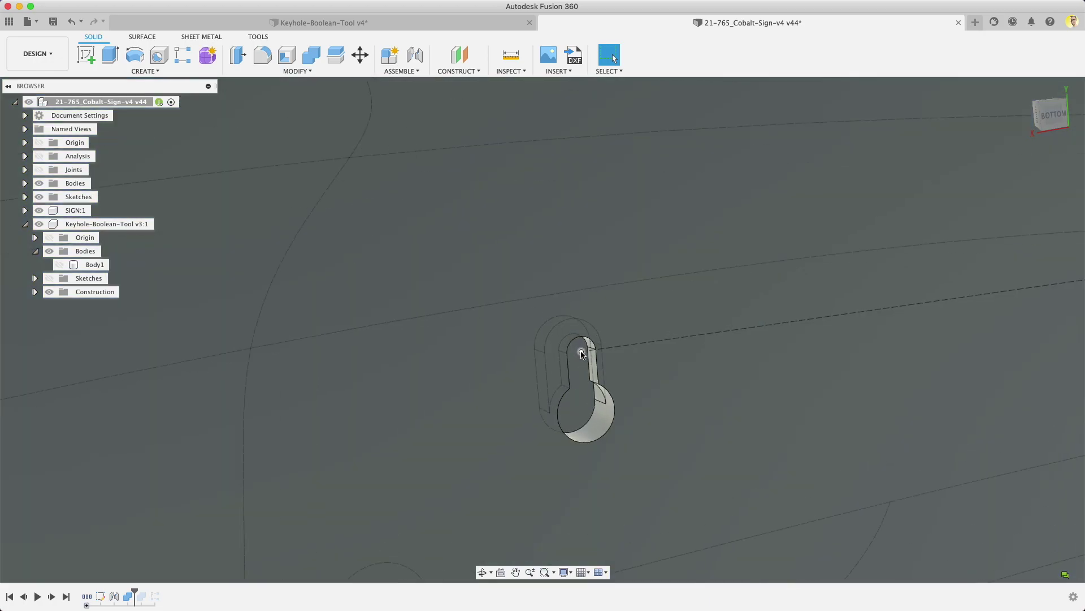
pyautogui.scroll(2, 581, 354)
pyautogui.scroll(-7, 581, 353)
pyautogui.moveTo(554, 392)
pyautogui.keyDown('shift'); pyautogui.mouseDown(button='middle')
pyautogui.moveTo(435, 390)
pyautogui.moveTo(472, 395)
pyautogui.moveTo(760, 242)
pyautogui.moveTo(665, 299)
pyautogui.moveTo(531, 100)
pyautogui.moveTo(542, 150)
pyautogui.mouseUp(button='middle'); pyautogui.keyUp('shift')
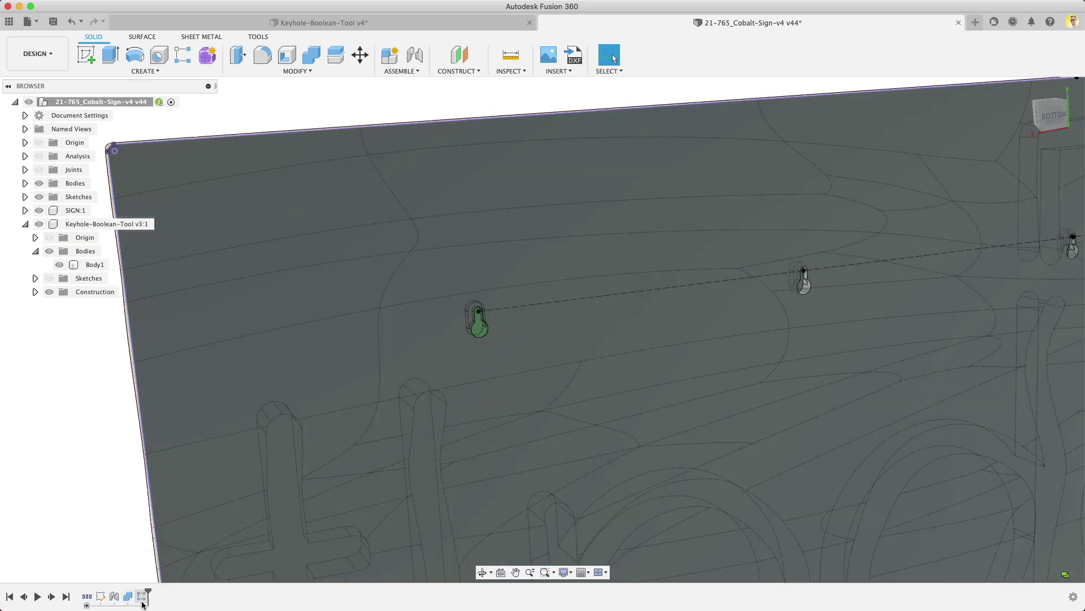
# - Open the keyhole pattern feature for editing and hide the keyhole tool's Body1
pyautogui.doubleClick(128, 596)
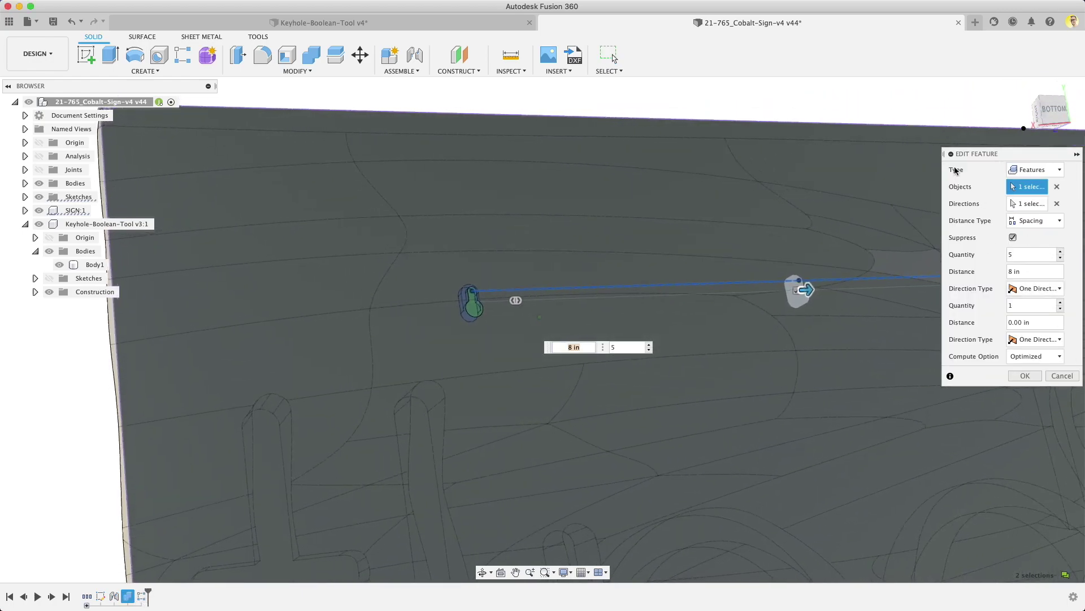
pyautogui.moveTo(943, 156); pyautogui.dragTo(890, 156)
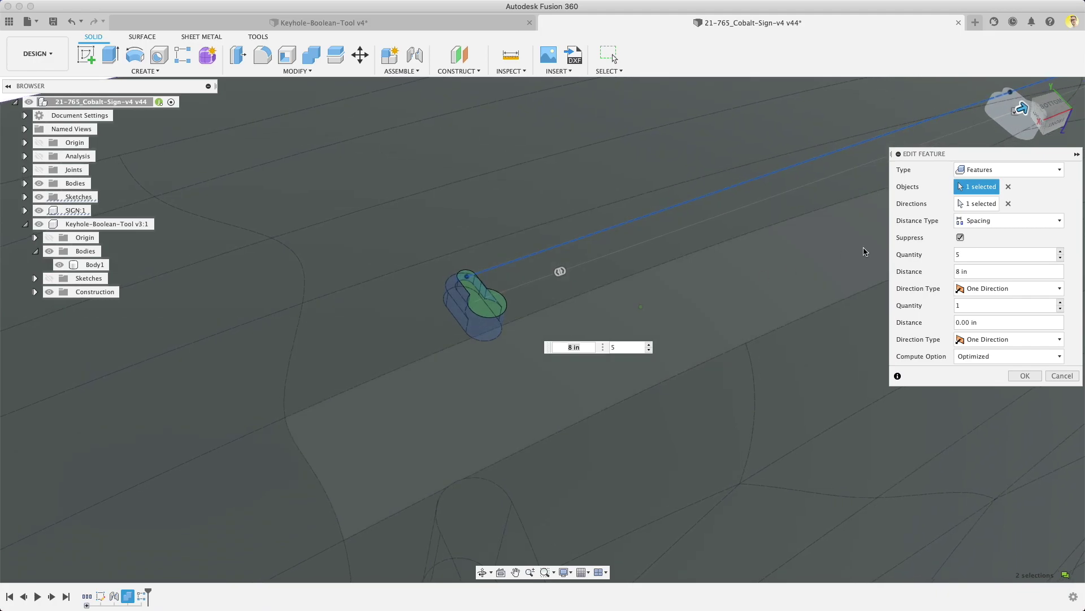
pyautogui.click(58, 266)
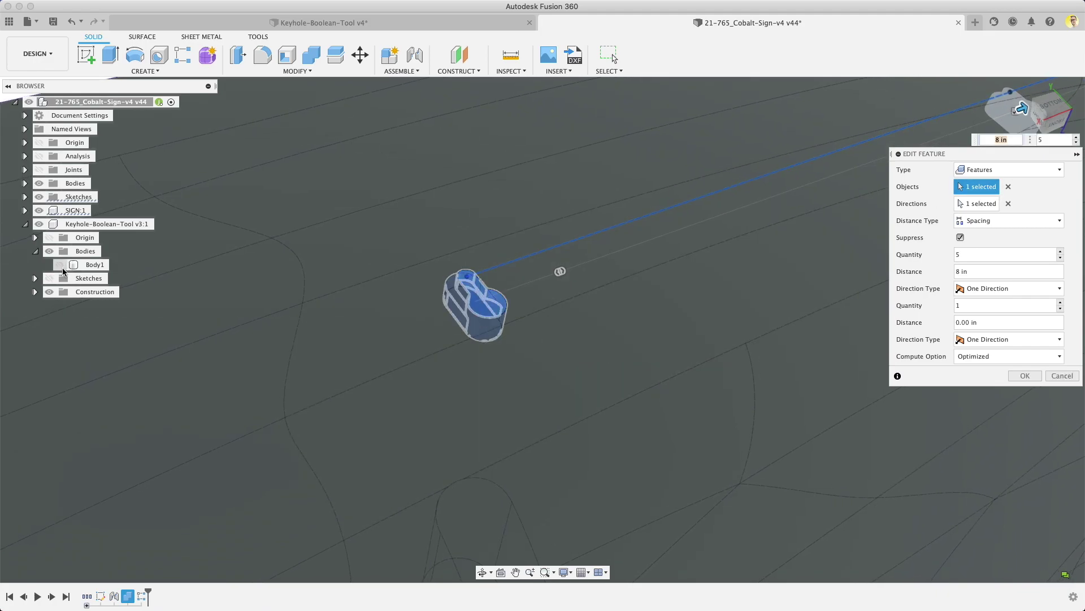
# - Clear the pattern's object, reselect the keyhole cut with the type set to Features, and accept the pattern
pyautogui.click(1009, 187)
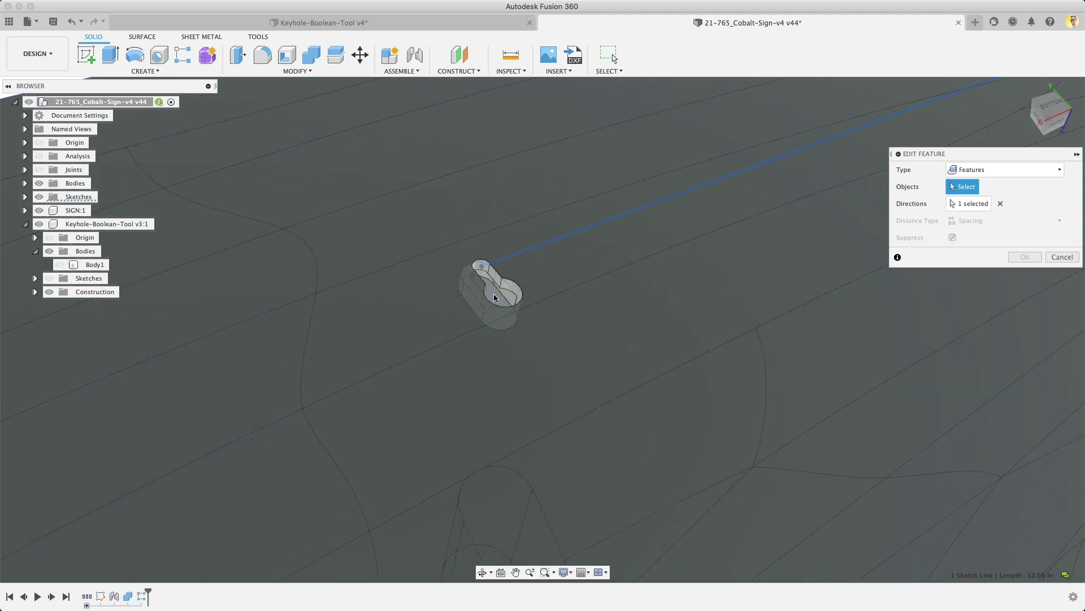
pyautogui.click(1006, 171)
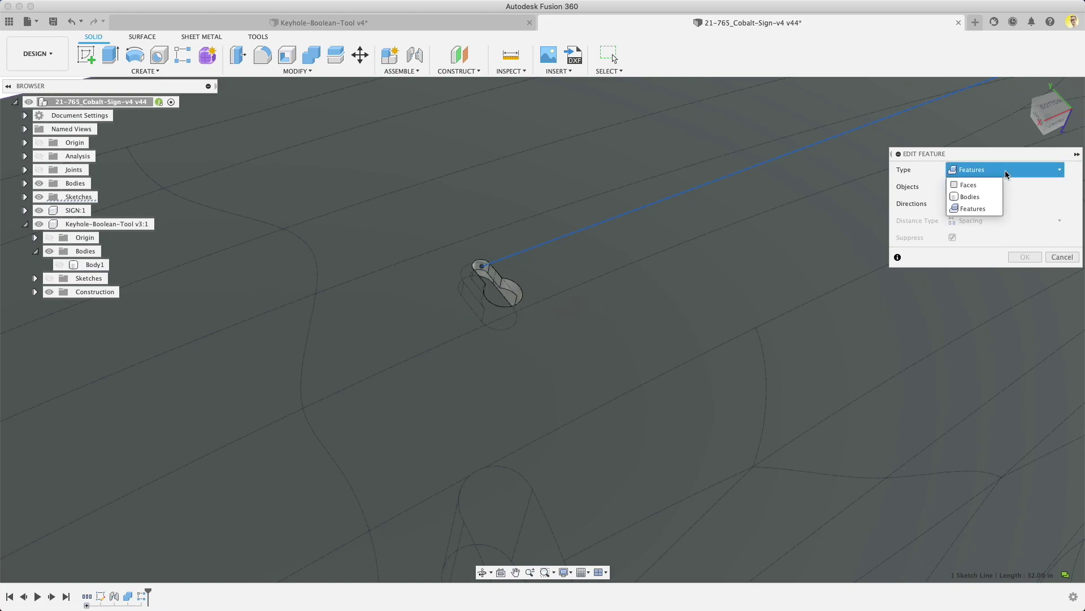
pyautogui.click(973, 208)
pyautogui.click(508, 291)
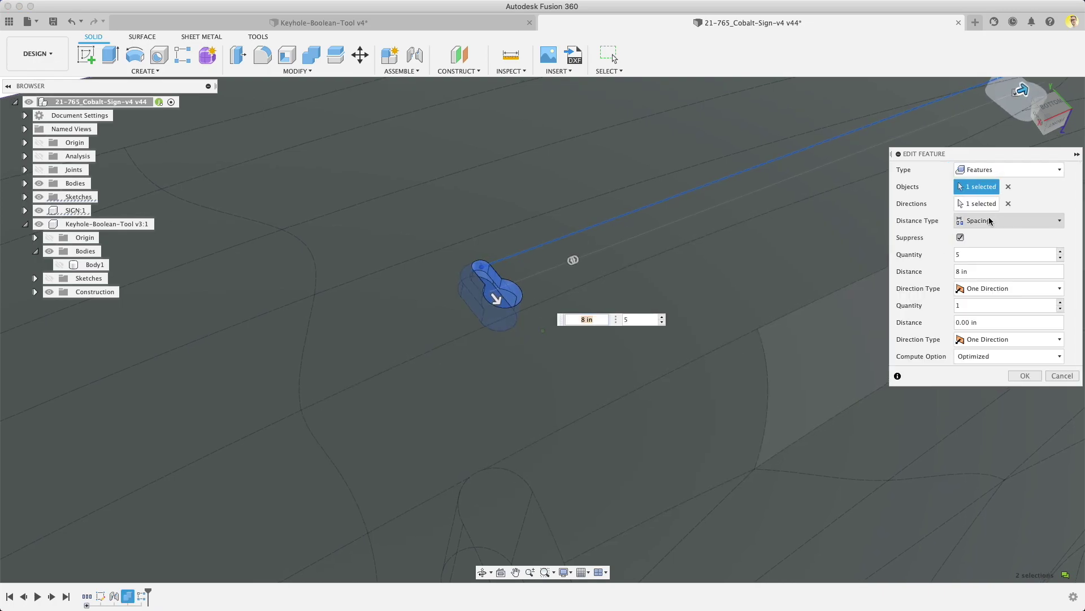
pyautogui.scroll(-3, 591, 431)
pyautogui.press('Tab')
pyautogui.moveTo(841, 237); pyautogui.dragTo(800, 238, button='middle')
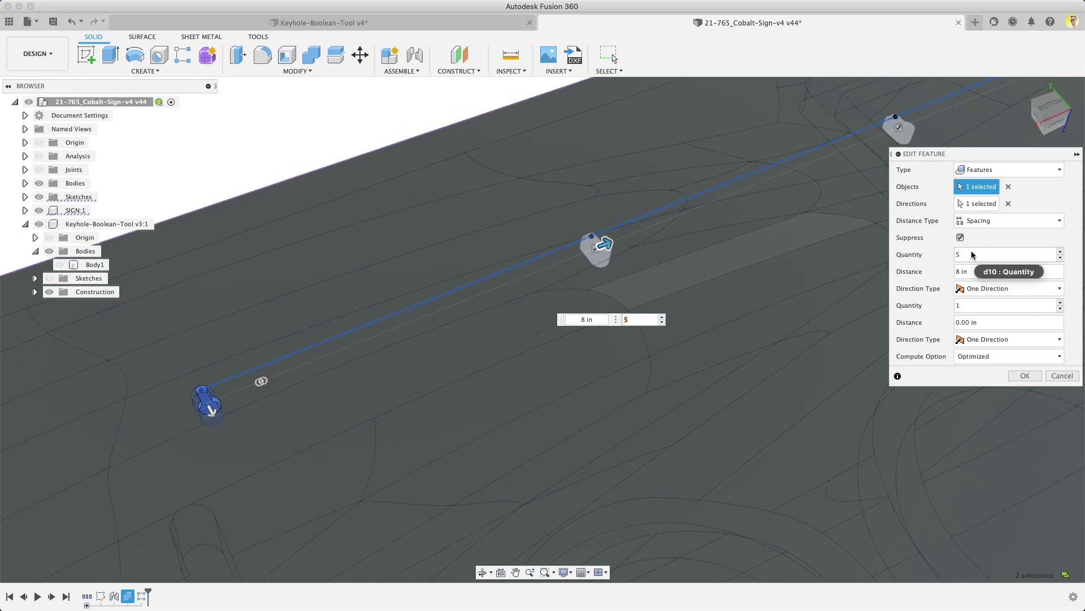
pyautogui.click(1025, 375)
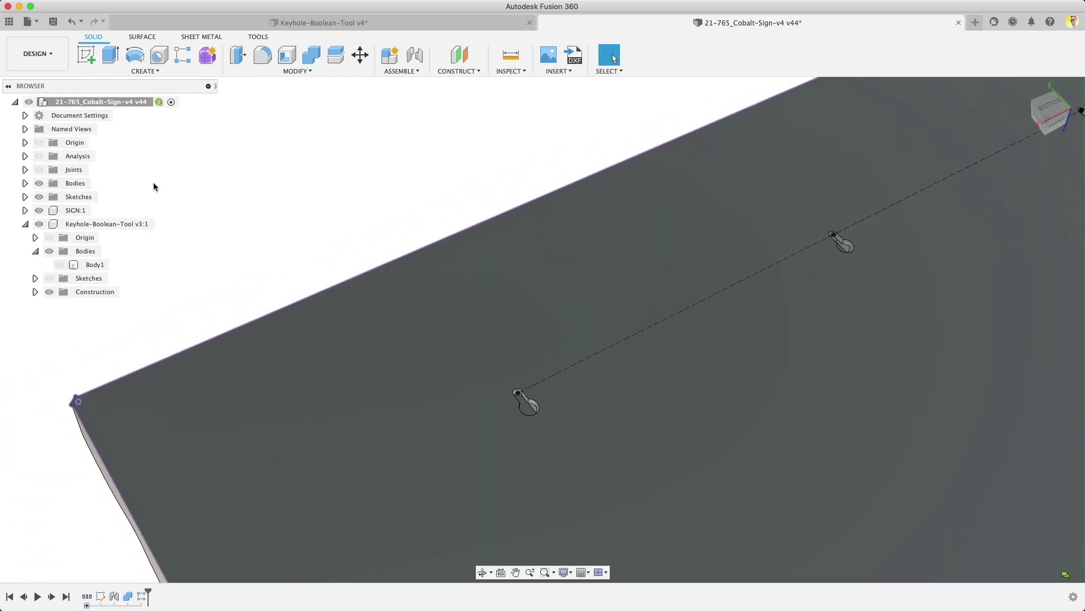
# - Show the Keyhole-Boolean-Tool's sketches and select the centre line of the first keyhole slot
pyautogui.click(314, 264)
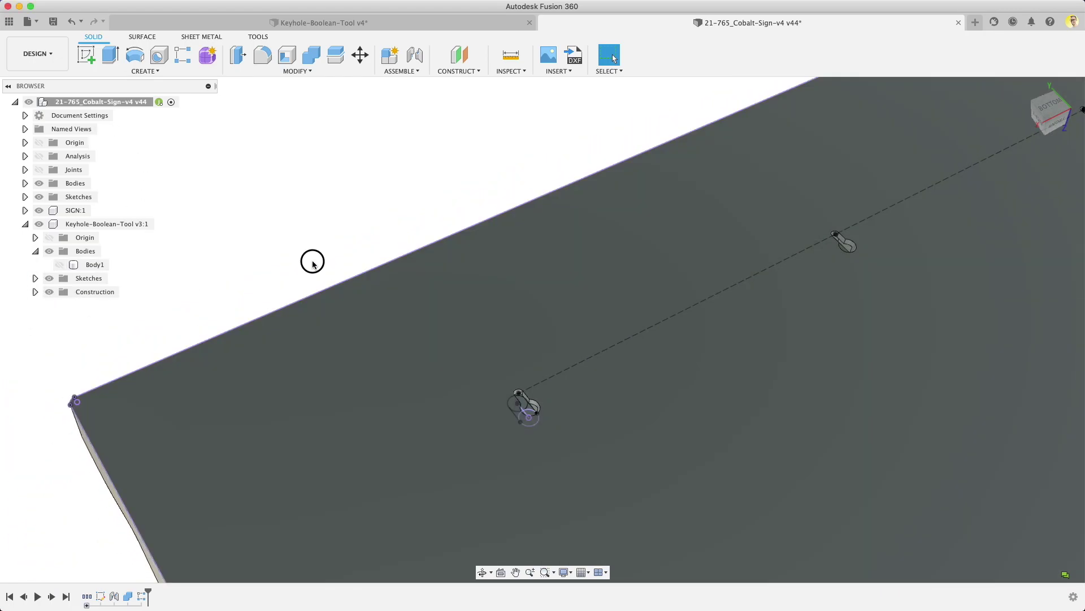
pyautogui.scroll(5, 601, 441)
pyautogui.keyDown('shift'); pyautogui.moveTo(473, 390); pyautogui.dragTo(468, 410, button='middle'); pyautogui.keyUp('shift')
pyautogui.scroll(2, 468, 406)
pyautogui.click(469, 385)
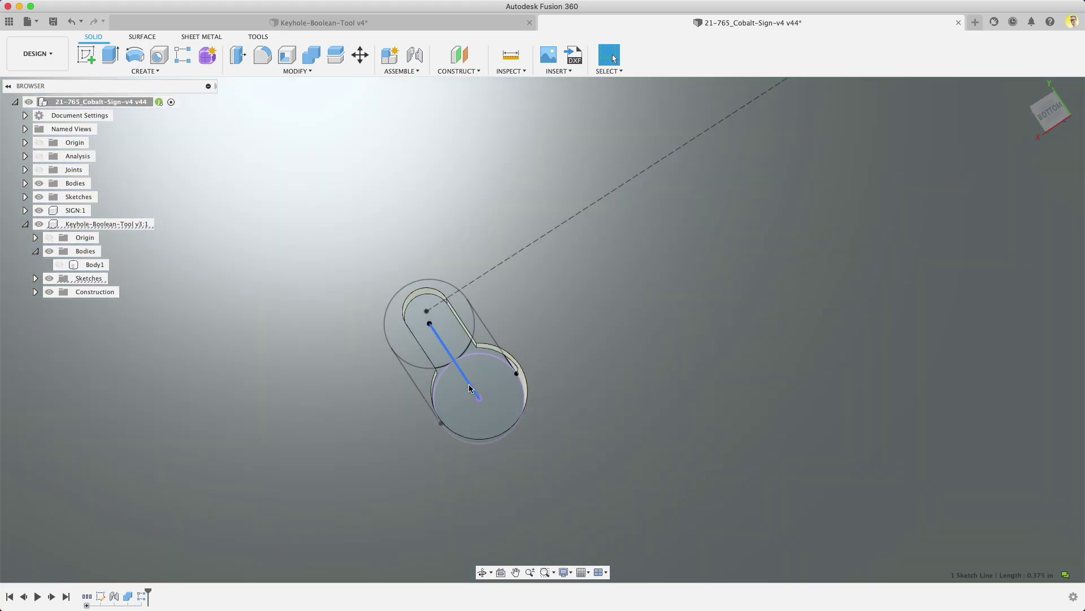
# - Switch the sign design to the Manufacture workspace
pyautogui.moveTo(469, 384)
pyautogui.keyDown('shift'); pyautogui.mouseDown(button='middle')
pyautogui.moveTo(385, 341)
pyautogui.moveTo(382, 315)
pyautogui.moveTo(470, 338)
pyautogui.mouseUp(button='middle'); pyautogui.keyUp('shift')
pyautogui.scroll(-10, 469, 341)
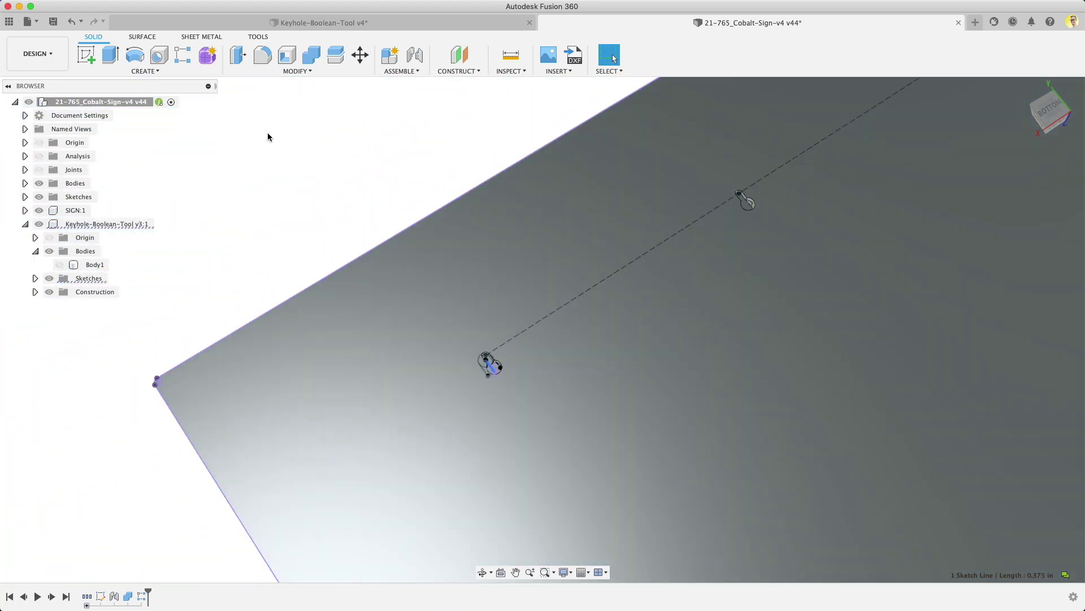
pyautogui.click(54, 66)
pyautogui.click(39, 180)
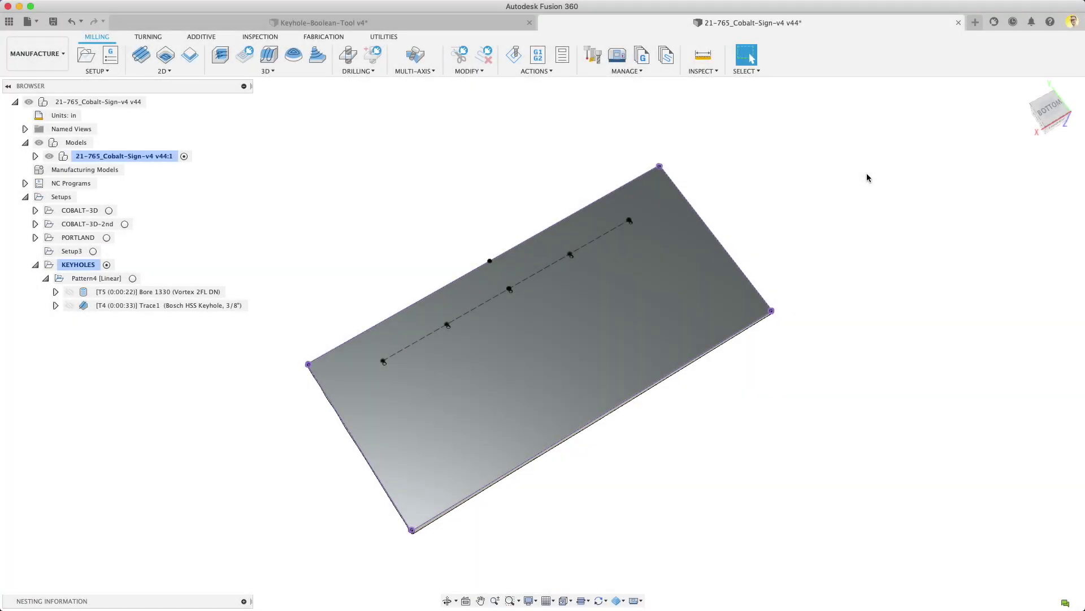
pyautogui.click(36, 53)
pyautogui.click(66, 266)
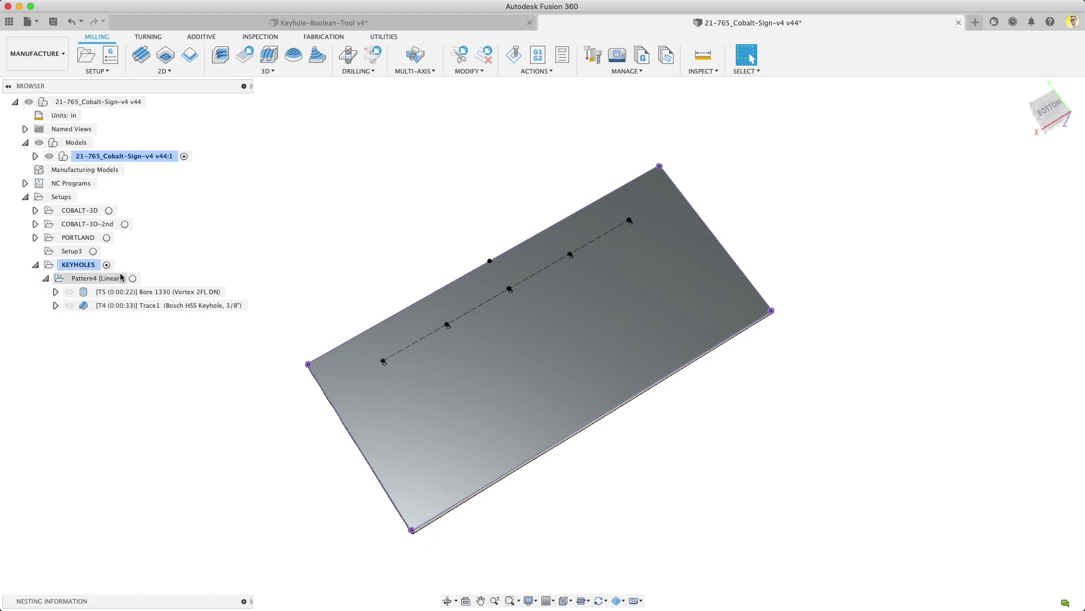
# - Preview the Bore 1330 toolpath in the KEYHOLES setup's linear pattern
pyautogui.click(128, 292)
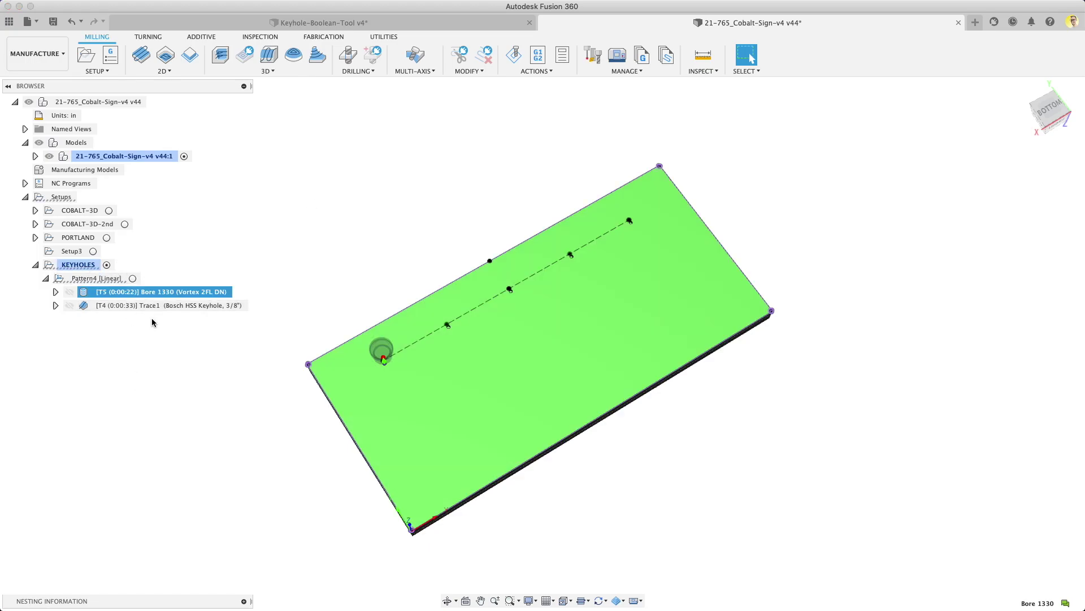
pyautogui.click(115, 336)
pyautogui.click(176, 347)
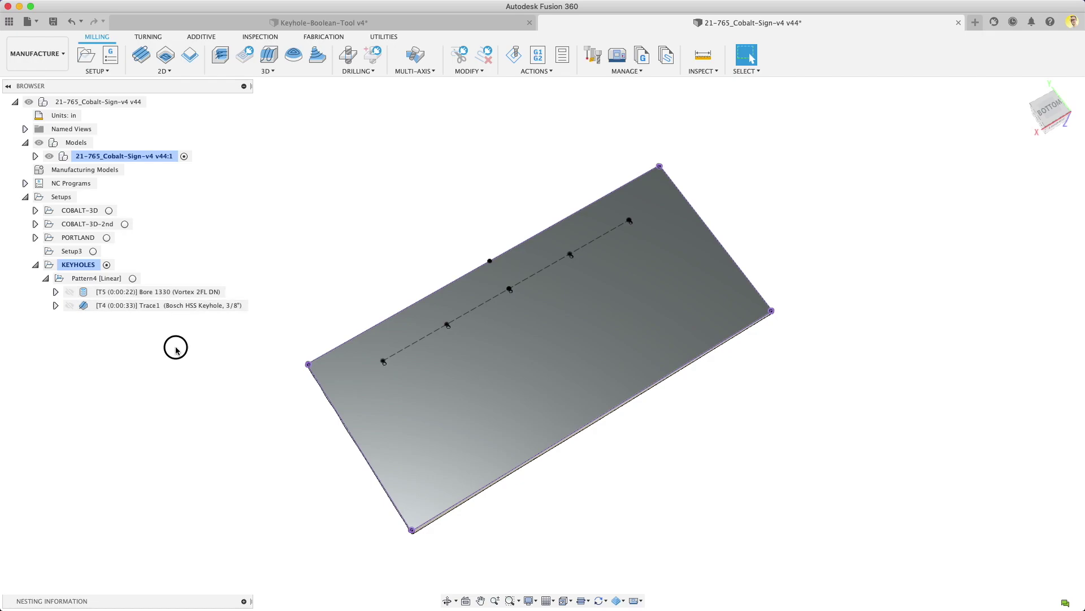
pyautogui.click(209, 291)
pyautogui.click(155, 320)
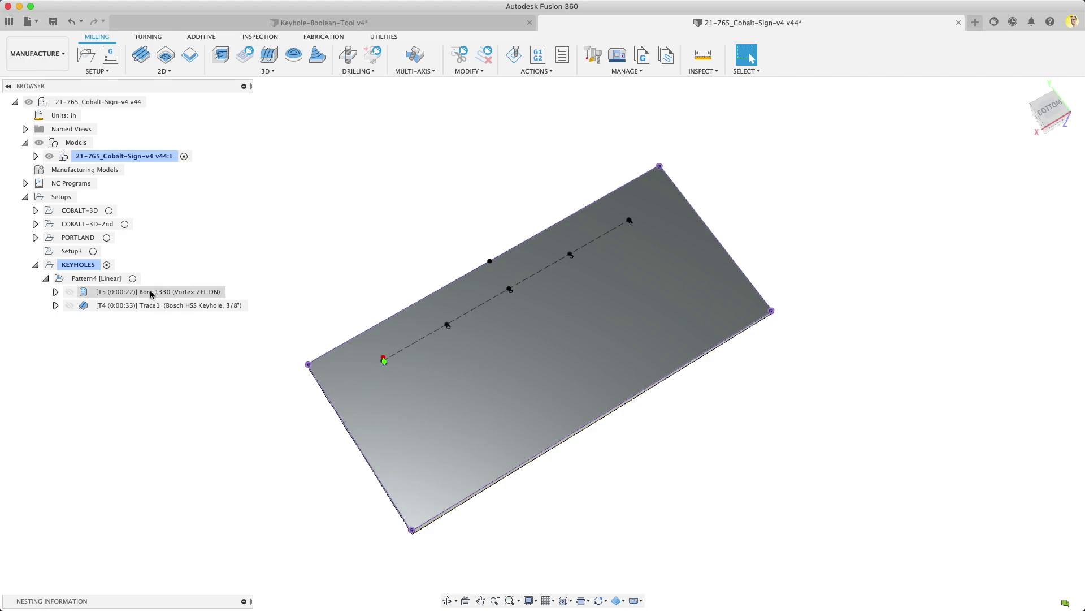
# - Open the Bore 1330 operation for editing and examine its toolpath in the first keyhole slot
pyautogui.click(191, 293)
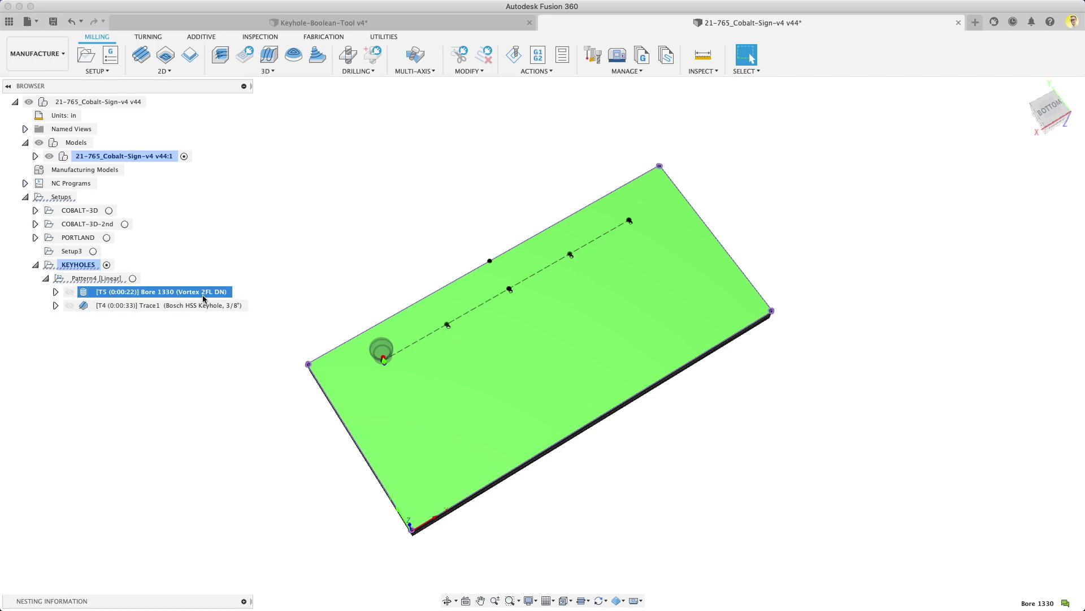
pyautogui.rightClick(203, 298)
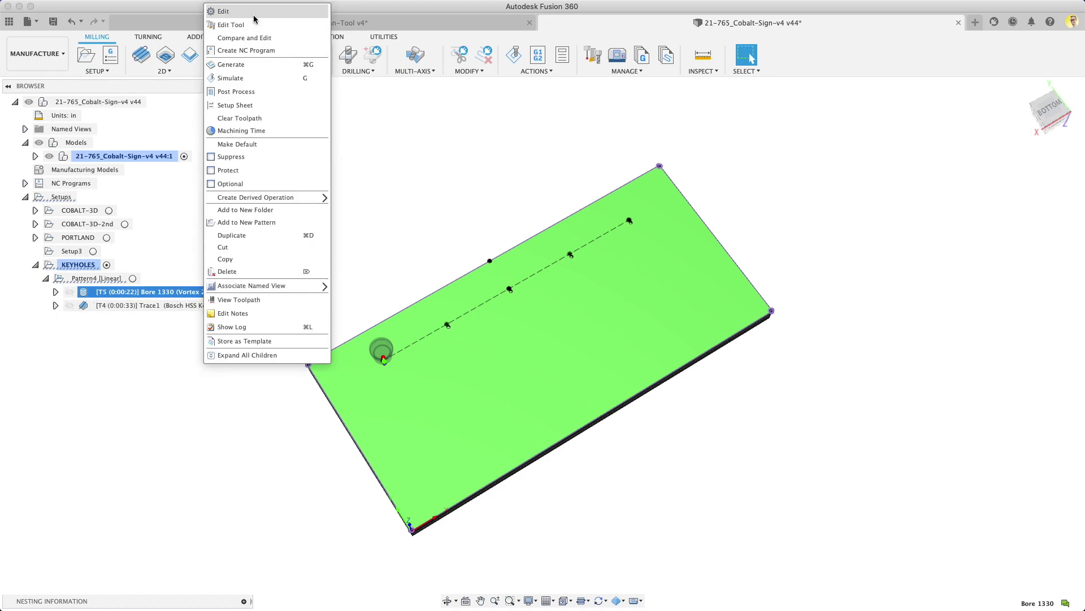
pyautogui.click(221, 10)
pyautogui.scroll(5, 367, 367)
pyautogui.scroll(3, 422, 288)
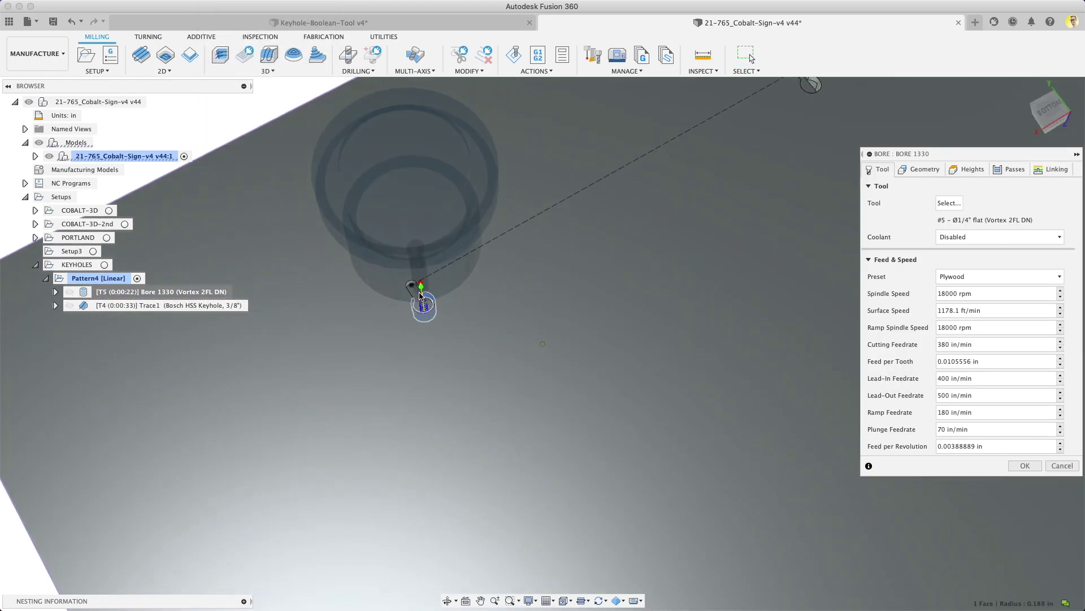
pyautogui.keyDown('shift'); pyautogui.moveTo(422, 288); pyautogui.dragTo(419, 295, button='middle'); pyautogui.keyUp('shift')
pyautogui.scroll(3, 419, 293)
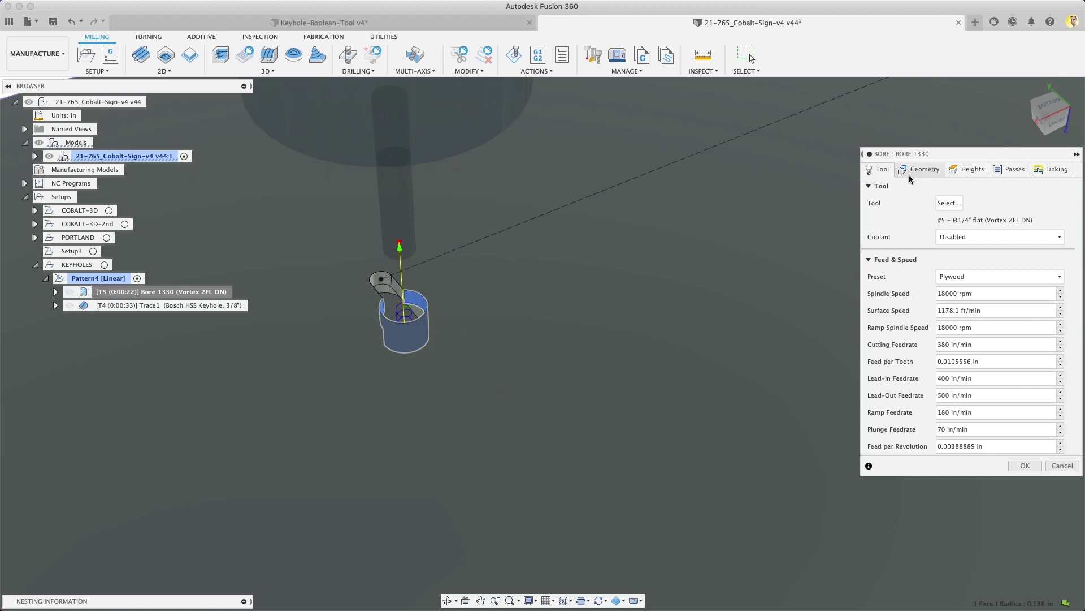
# - Review the bore's circular face selection and linking settings, and close the operation without changes
pyautogui.click(924, 169)
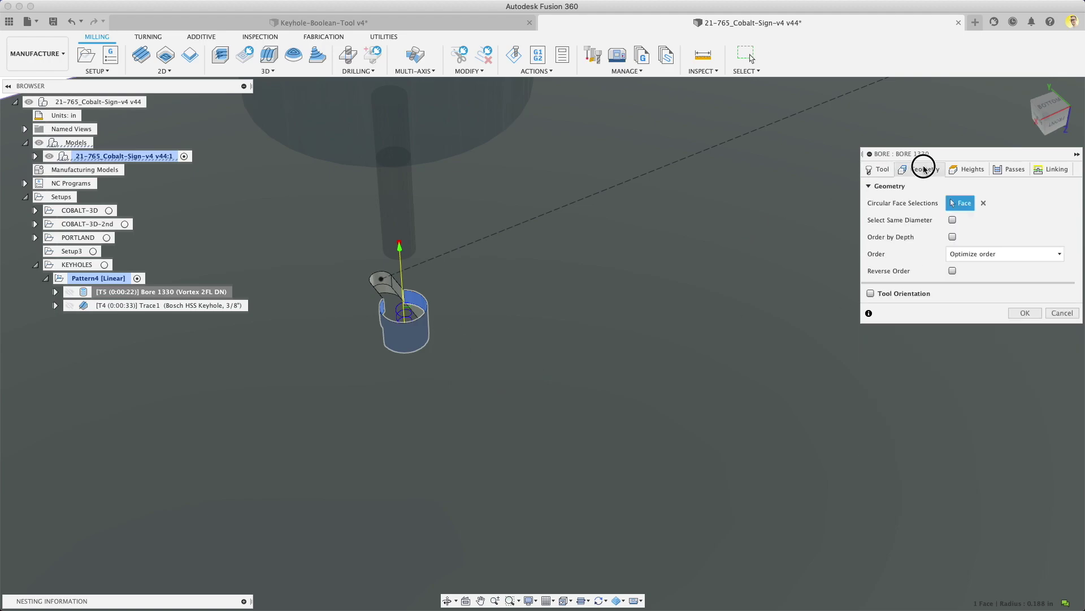
pyautogui.scroll(-3, 396, 332)
pyautogui.scroll(3, 373, 339)
pyautogui.keyDown('shift'); pyautogui.moveTo(373, 339); pyautogui.dragTo(430, 288, button='middle'); pyautogui.keyUp('shift')
pyautogui.click(1053, 169)
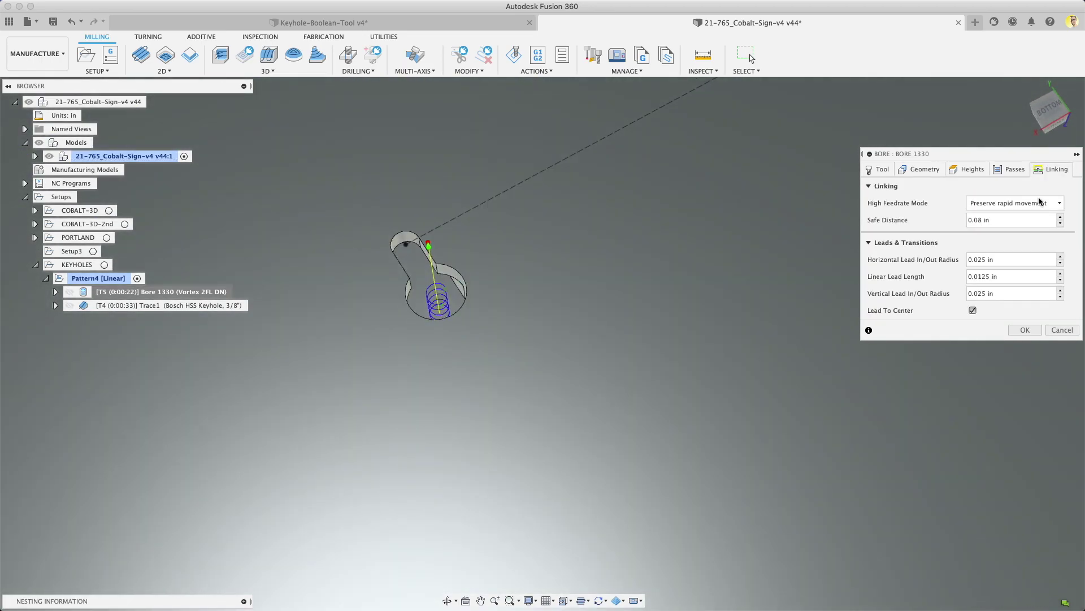
pyautogui.click(921, 169)
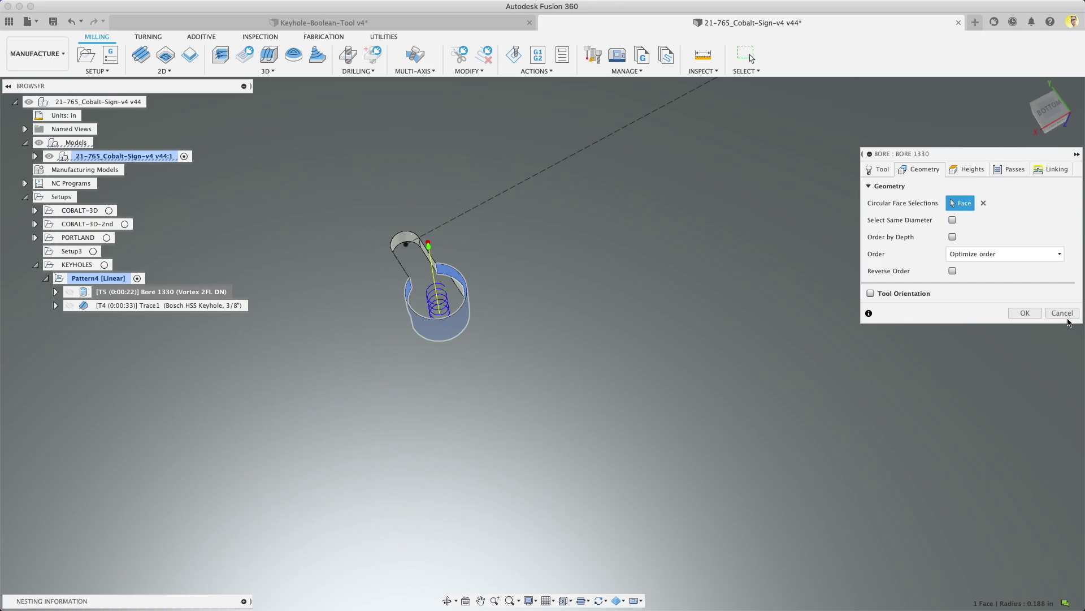
pyautogui.click(1064, 314)
# - Preview the Trace1 toolpath on the first keyhole slot and clear the selection
pyautogui.click(181, 305)
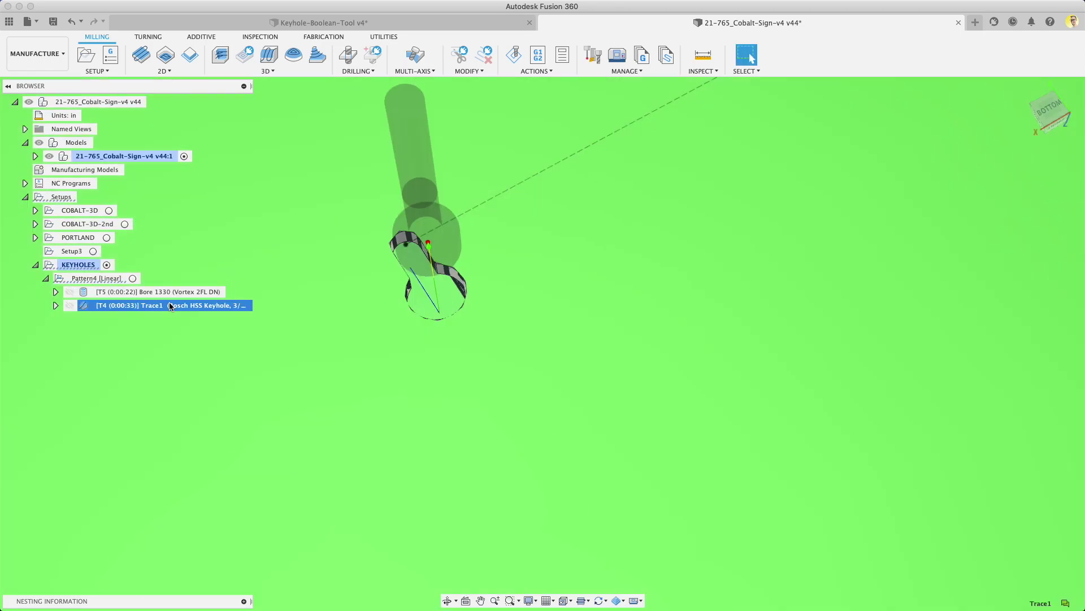
pyautogui.scroll(-3, 343, 363)
pyautogui.click(296, 117)
pyautogui.keyDown('shift'); pyautogui.moveTo(296, 116); pyautogui.dragTo(249, 277, button='middle'); pyautogui.keyUp('shift')
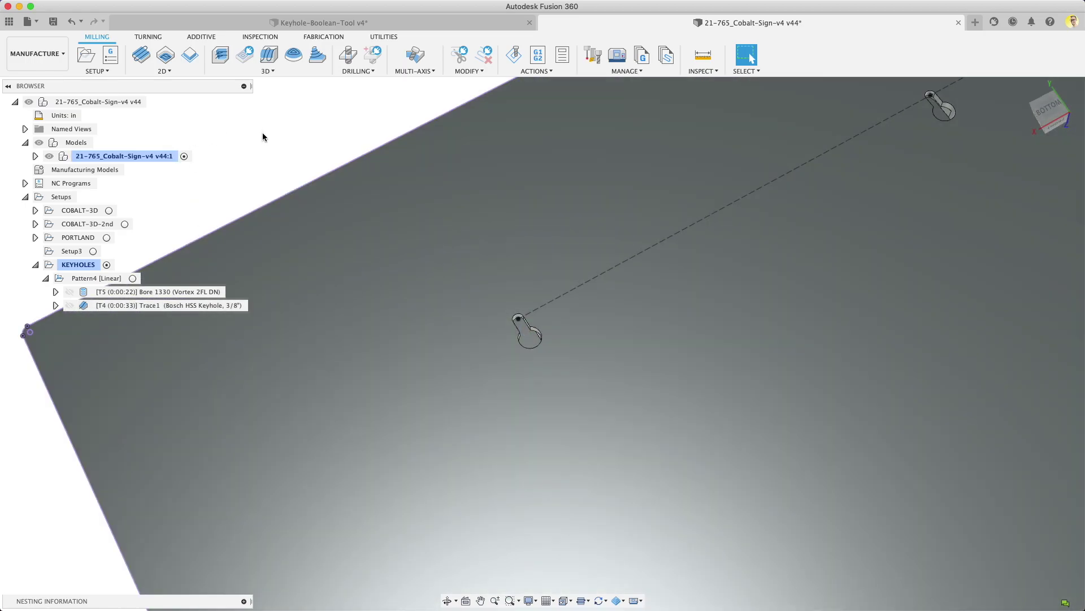
# - Create a 2D Trace operation and assign tool 4, the 3/8" Bosch HSS Keyhole bit from the KEYHOLES setup, with its default preset
pyautogui.click(176, 72)
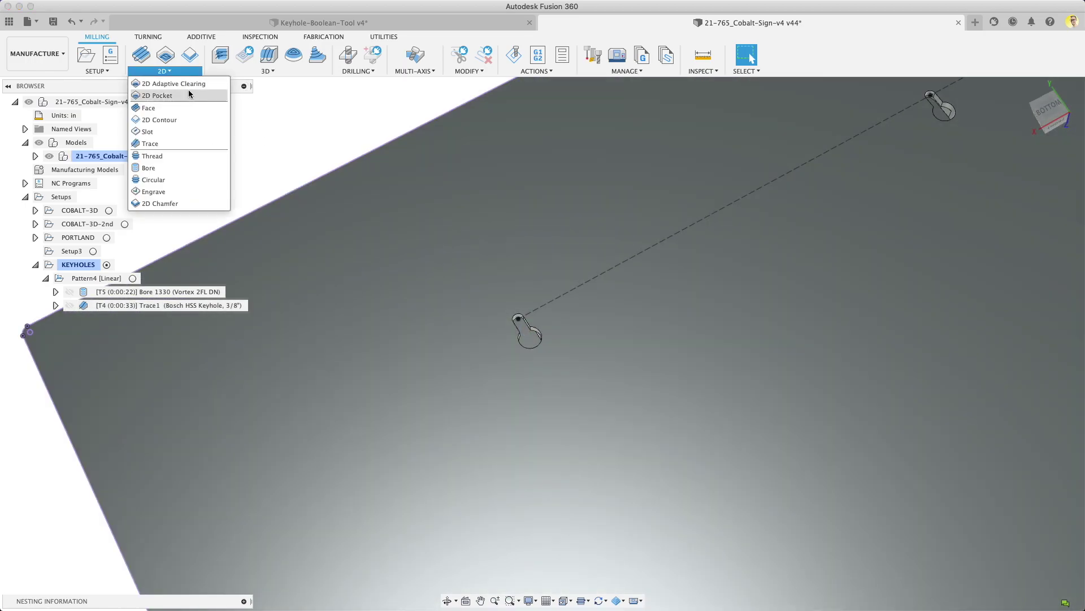
pyautogui.click(176, 147)
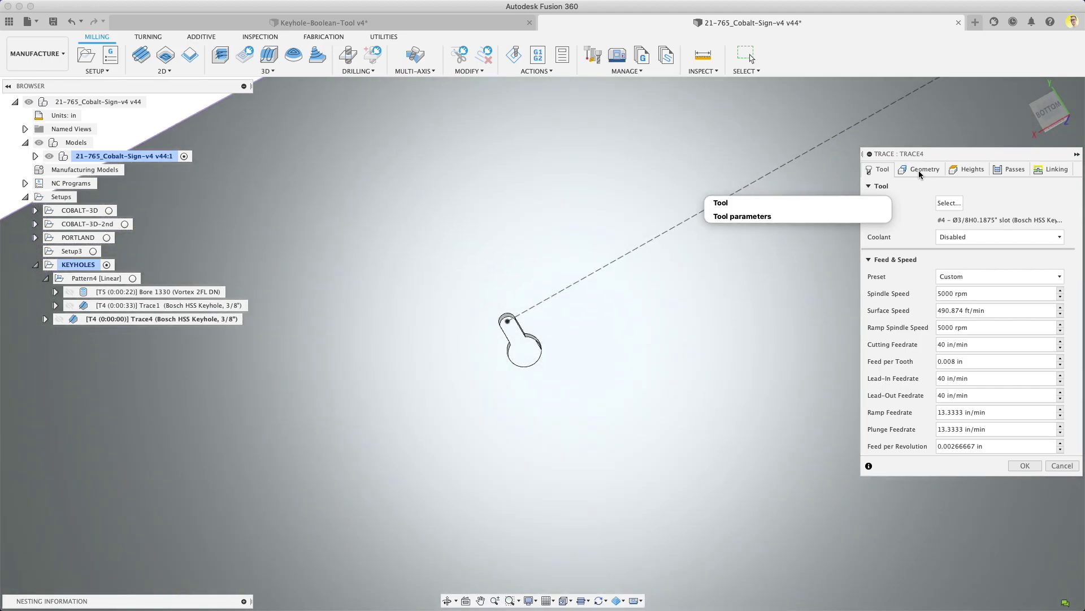
pyautogui.click(950, 204)
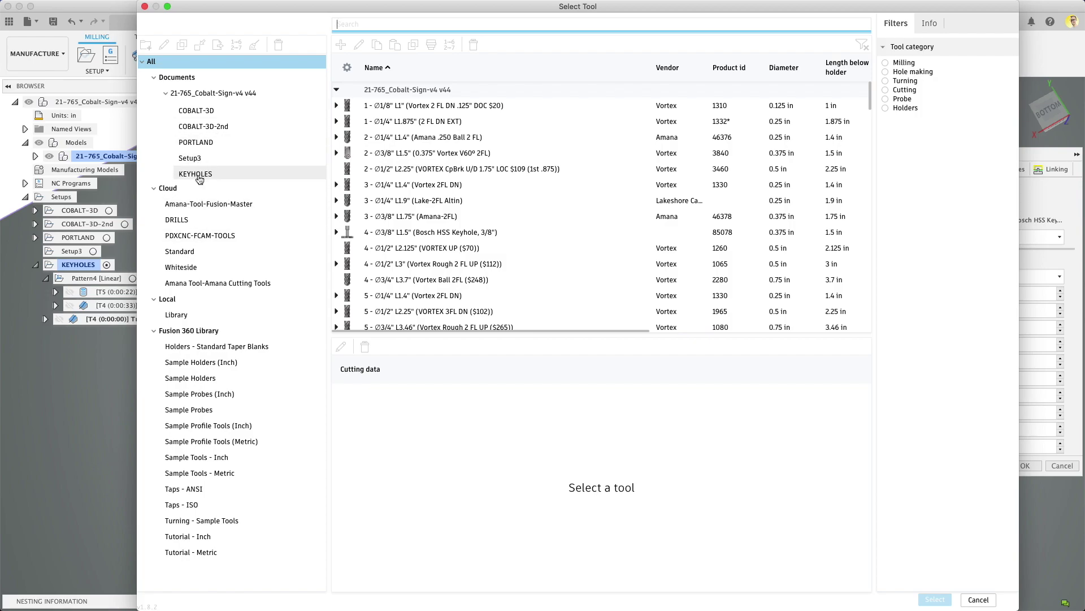
pyautogui.click(277, 173)
pyautogui.click(444, 106)
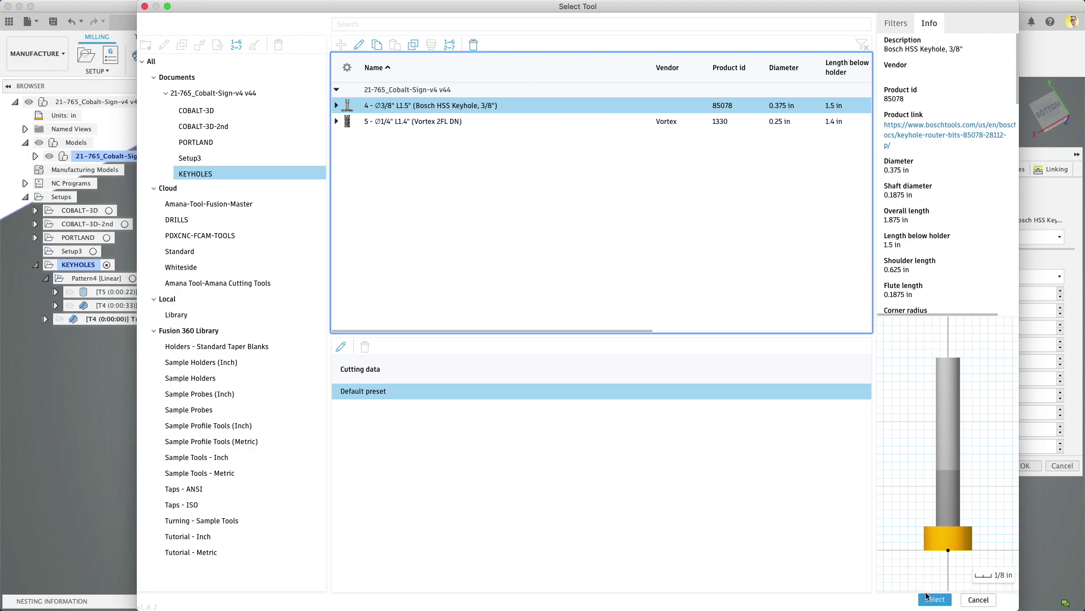
pyautogui.click(929, 598)
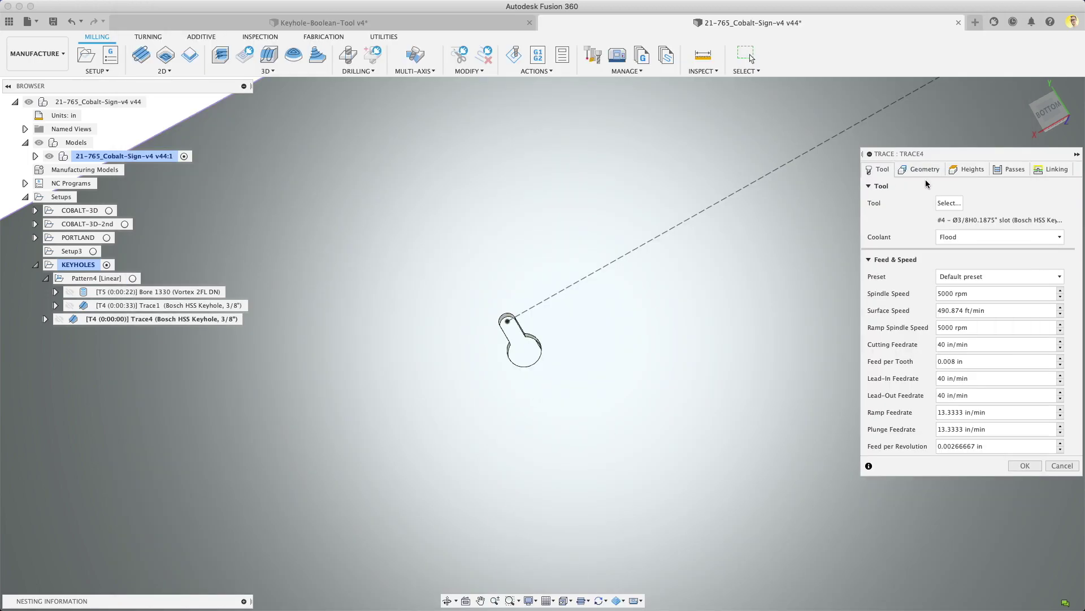
# - Check the new trace operation's spindle speed, cutting feedrate and feed per tooth
pyautogui.click(982, 294)
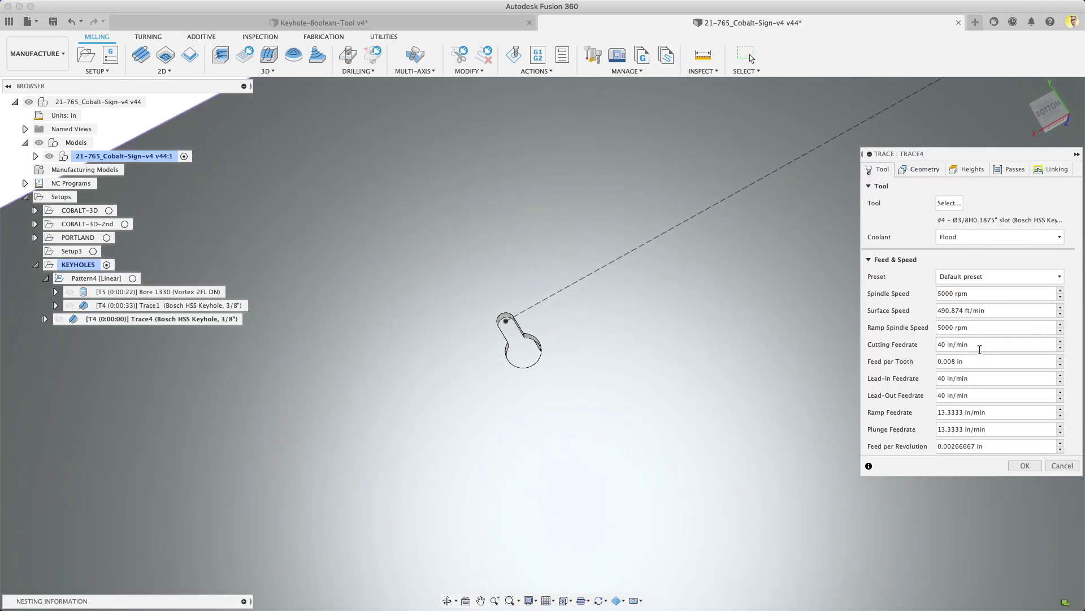
pyautogui.moveTo(978, 346); pyautogui.dragTo(924, 345)
pyautogui.click(977, 346)
pyautogui.click(965, 361)
# - Show the Keyhole-Boolean-Tool component, select the first slot's centre line as the trace curve, and reverse the chain's direction
pyautogui.click(926, 170)
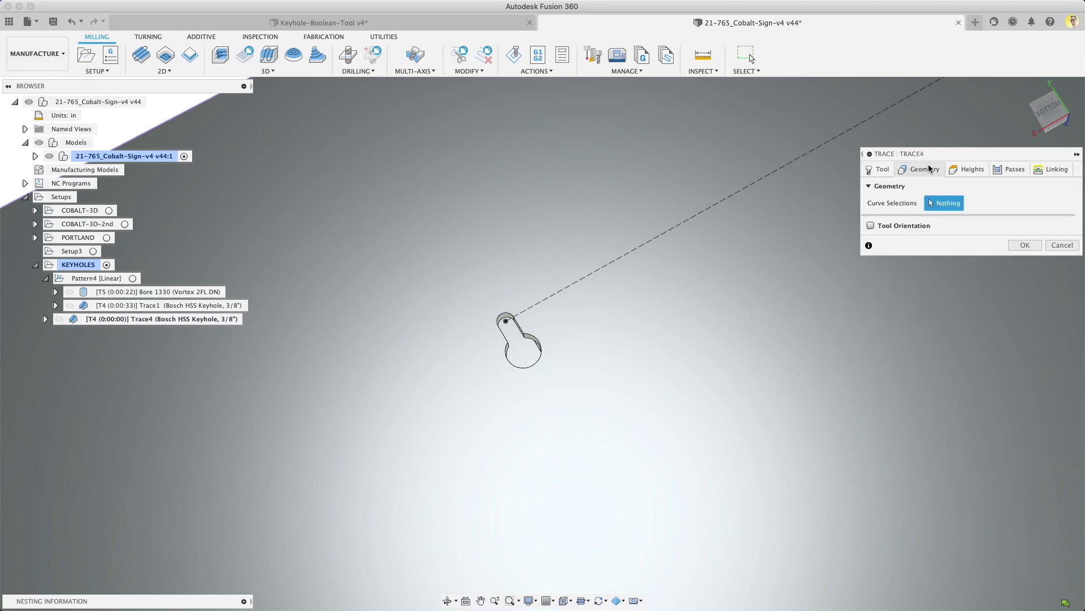
pyautogui.scroll(1, 497, 298)
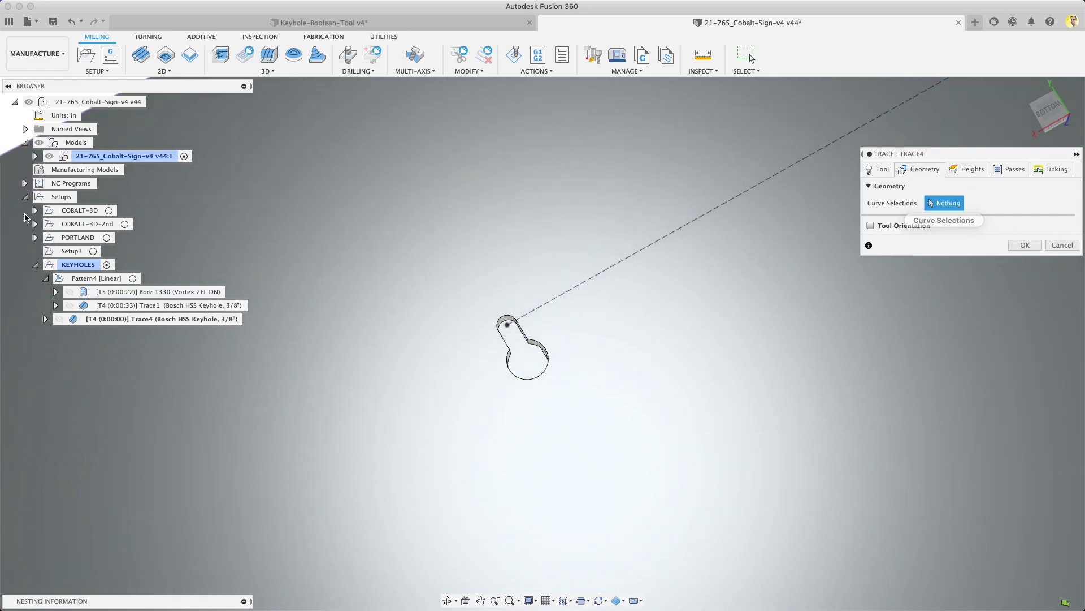
pyautogui.click(35, 156)
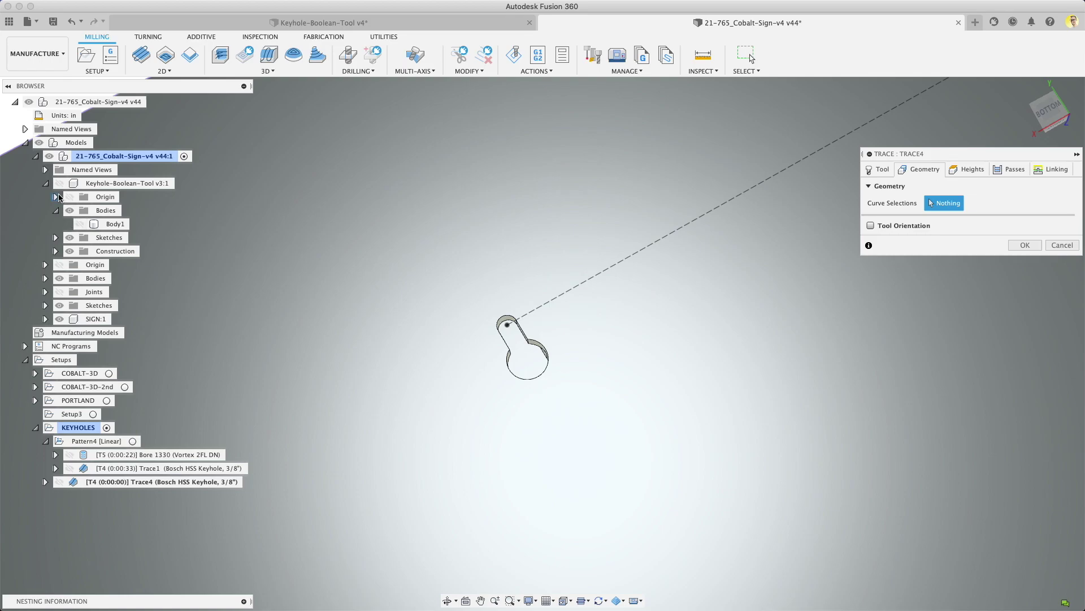
pyautogui.click(59, 184)
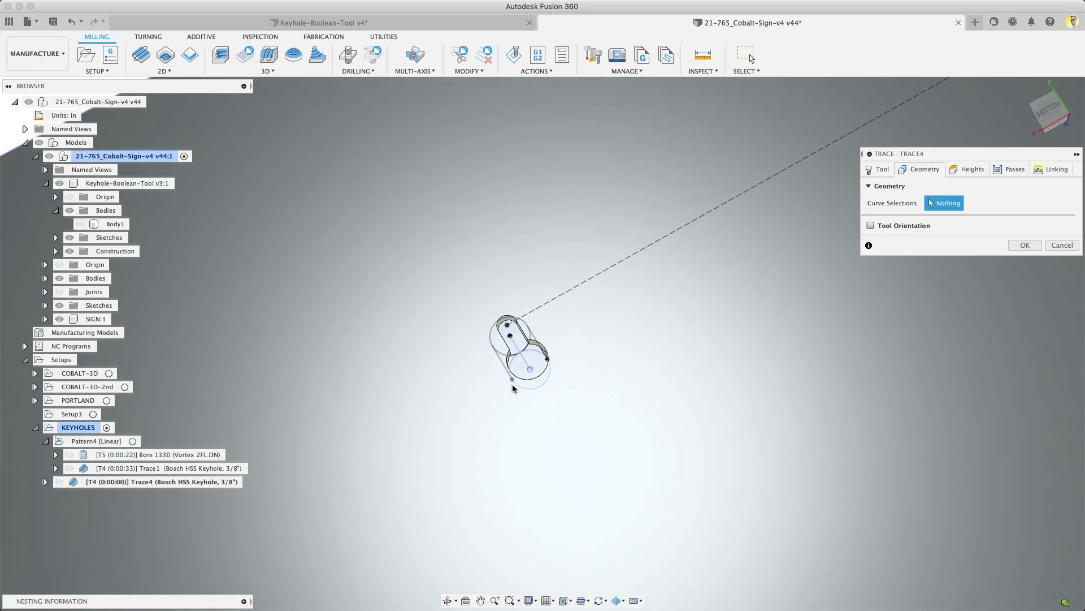
pyautogui.scroll(10, 518, 361)
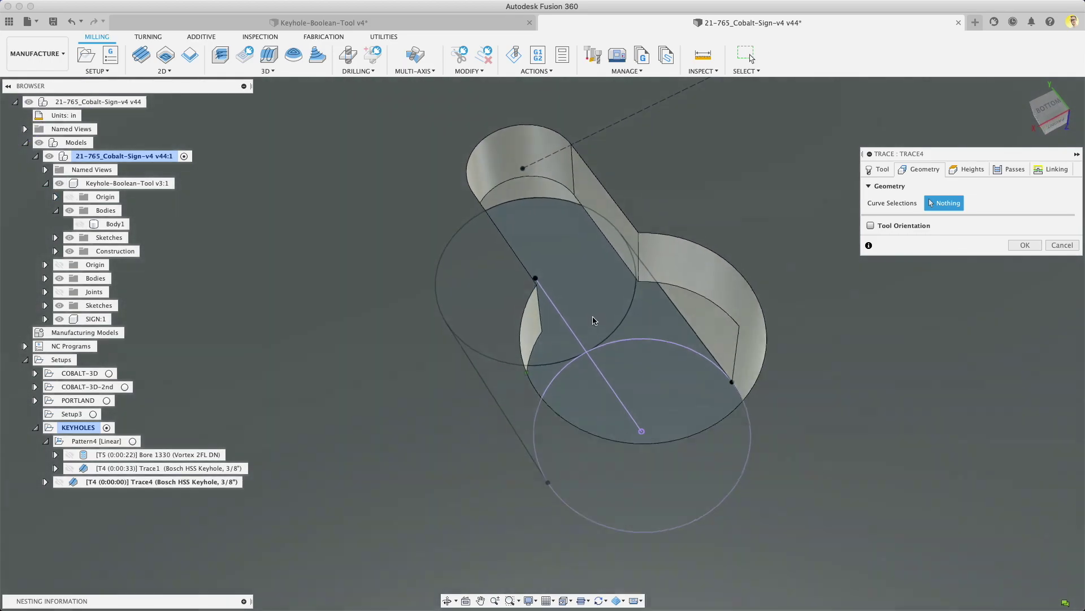
pyautogui.keyDown('shift'); pyautogui.moveTo(593, 320); pyautogui.dragTo(570, 319, button='middle'); pyautogui.keyUp('shift')
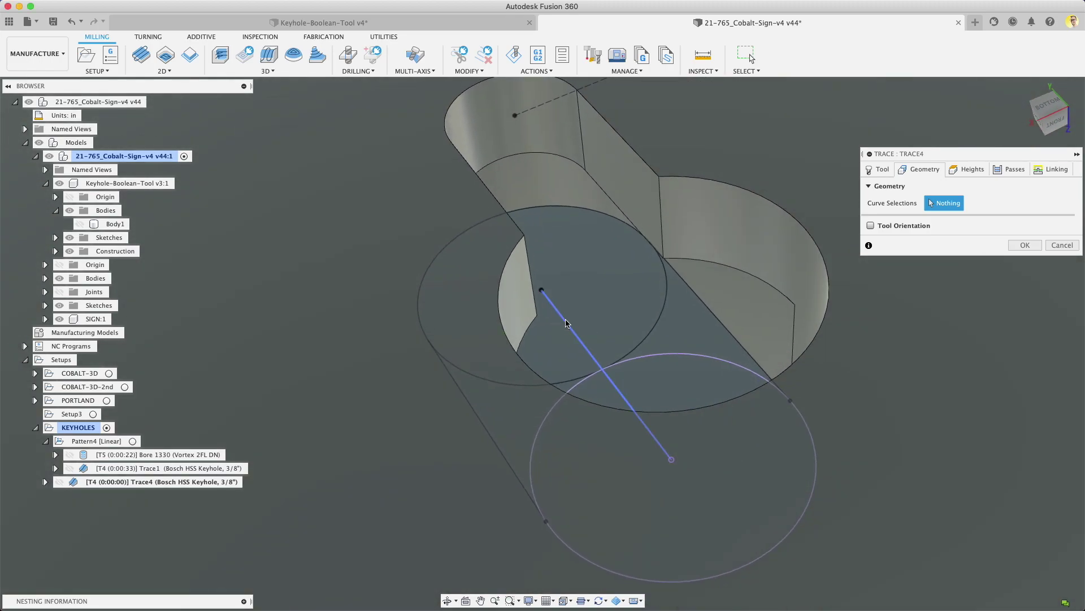
pyautogui.click(567, 323)
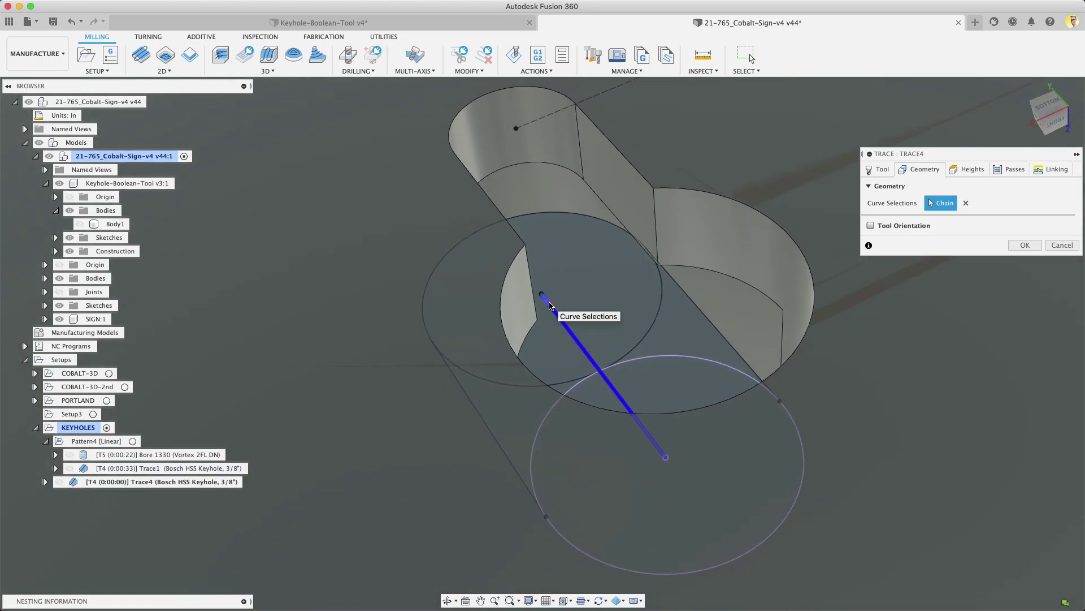
pyautogui.click(549, 306)
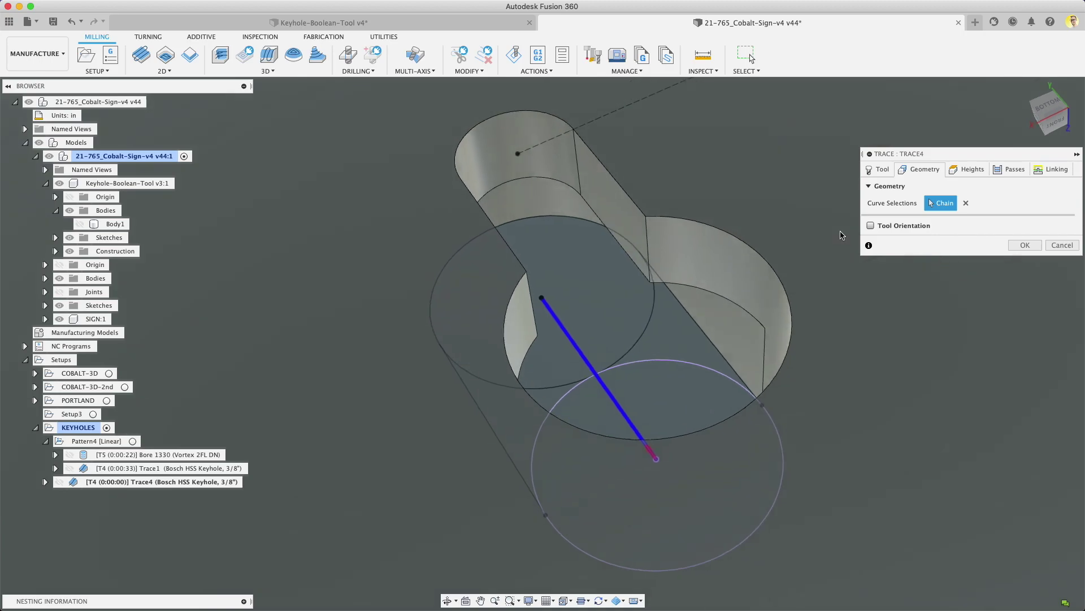
pyautogui.keyDown('shift'); pyautogui.moveTo(843, 235); pyautogui.dragTo(853, 210, button='middle'); pyautogui.keyUp('shift')
# - Turn on Both Ways in the trace operation's passes and Keep Tool Down in its linking settings
pyautogui.click(960, 173)
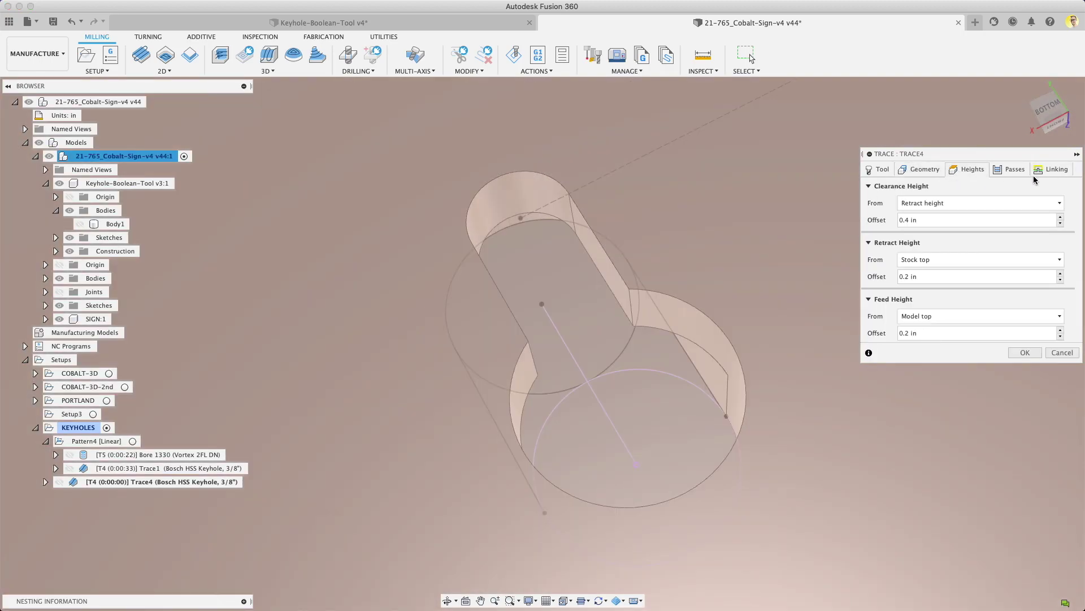
pyautogui.click(1000, 172)
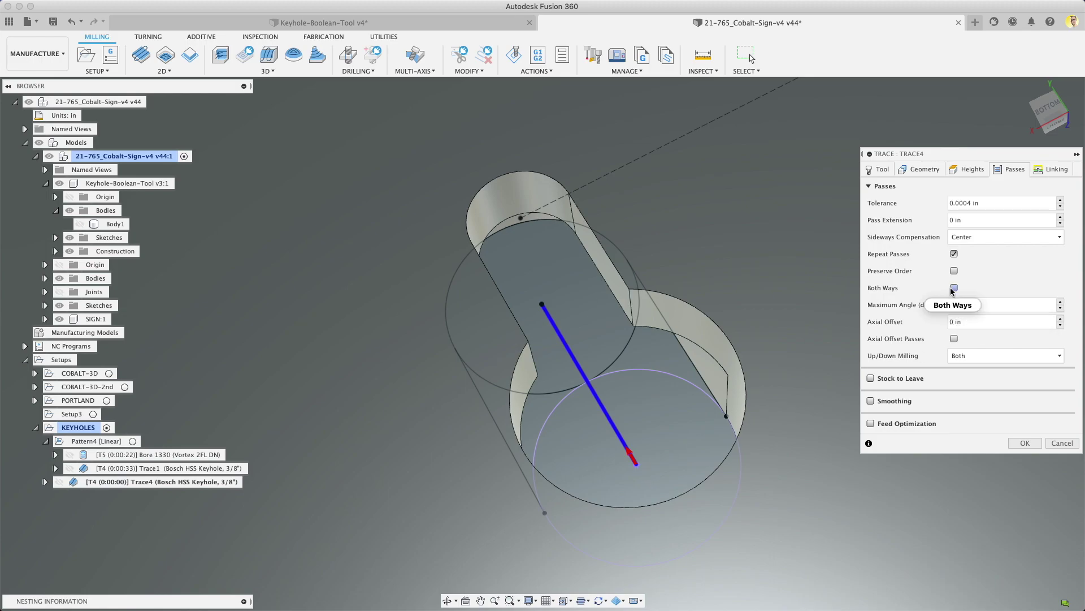
pyautogui.click(954, 290)
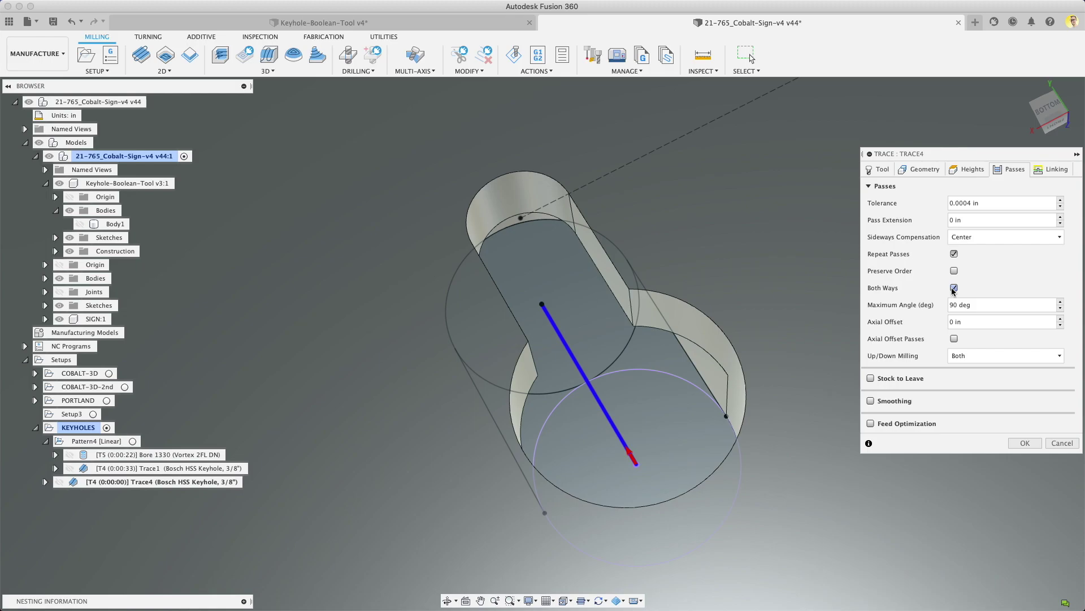
pyautogui.click(1056, 169)
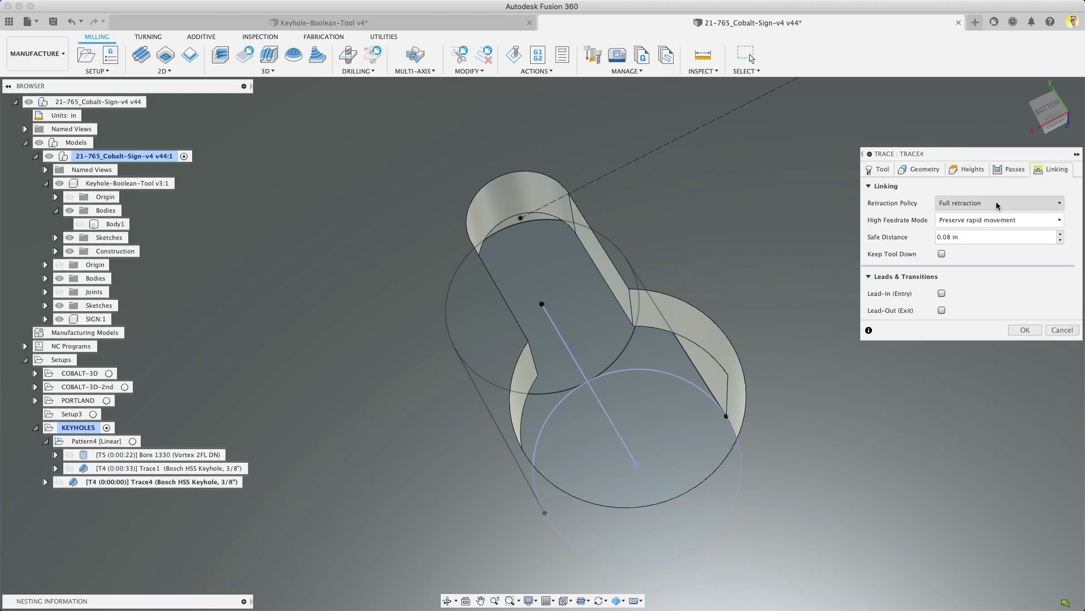
pyautogui.click(941, 254)
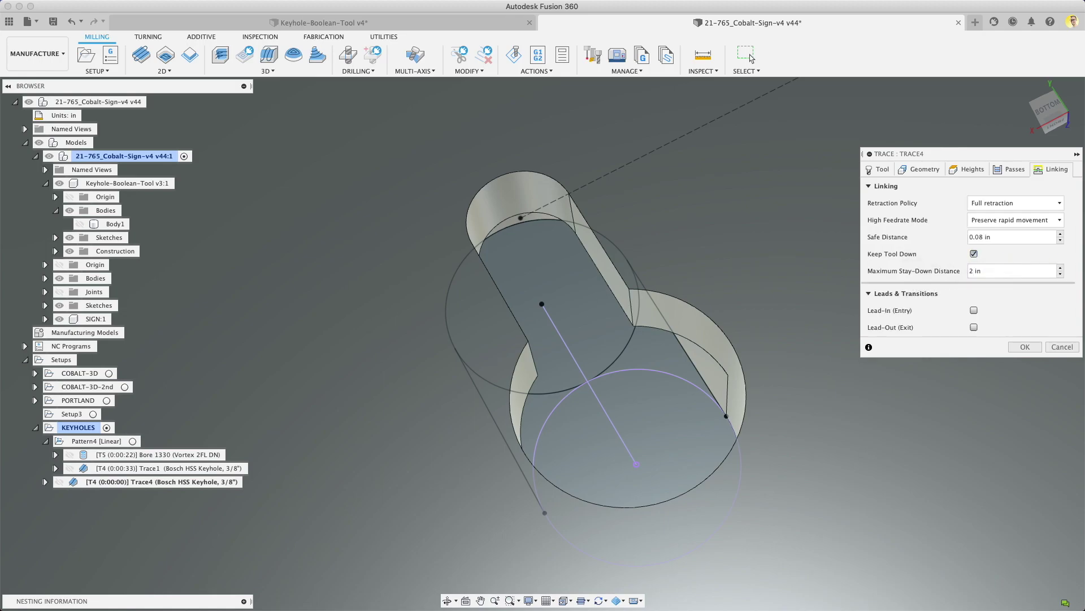
pyautogui.click(1024, 347)
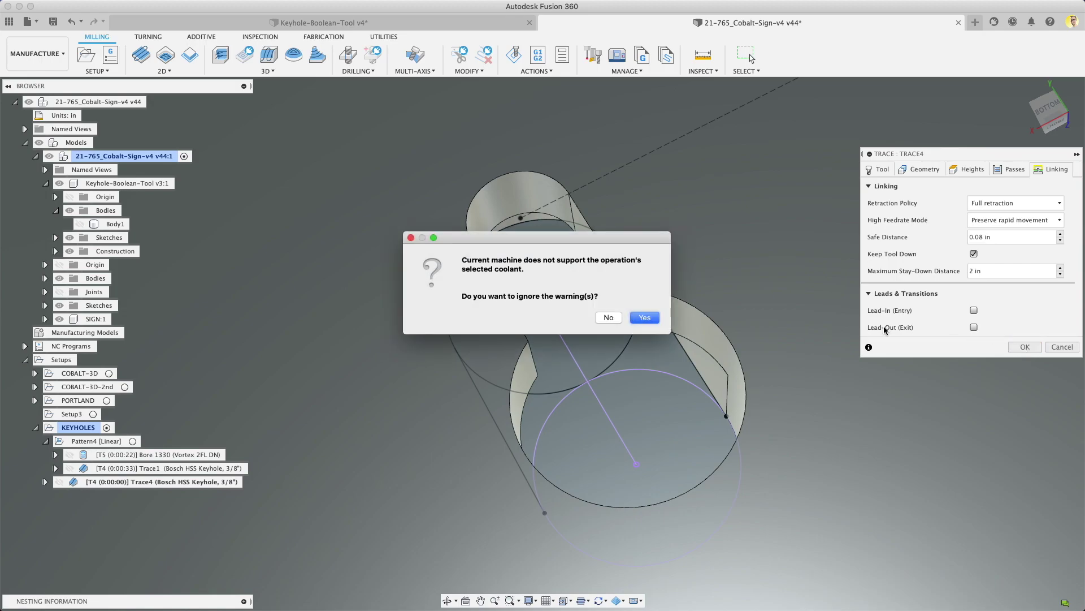
# - Set the trace operation's coolant to Disabled and generate its toolpath
pyautogui.click(610, 318)
pyautogui.click(879, 169)
pyautogui.click(961, 237)
pyautogui.click(964, 249)
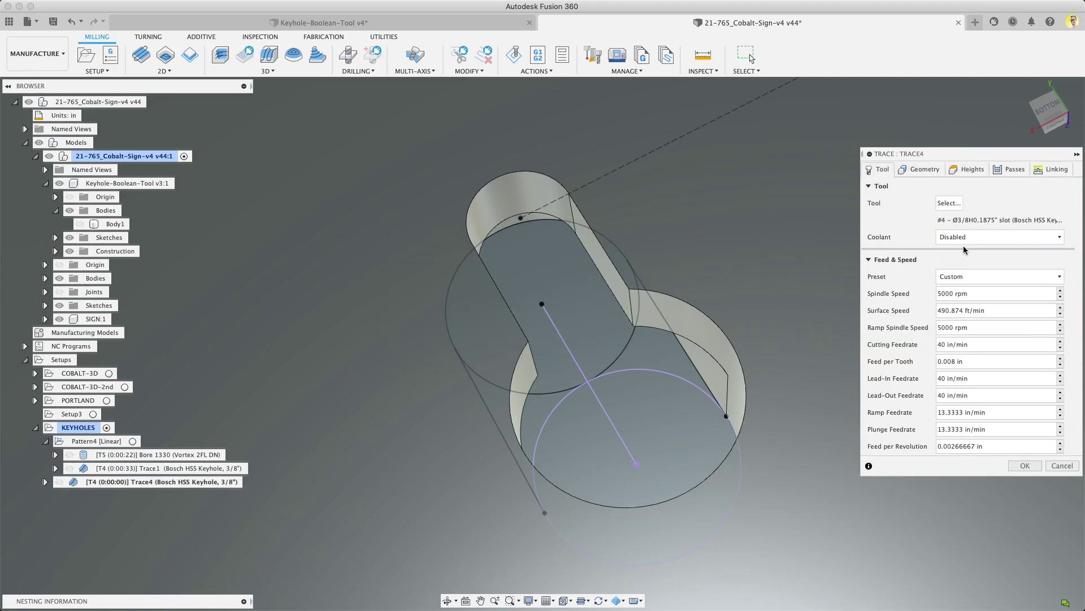
pyautogui.click(1036, 466)
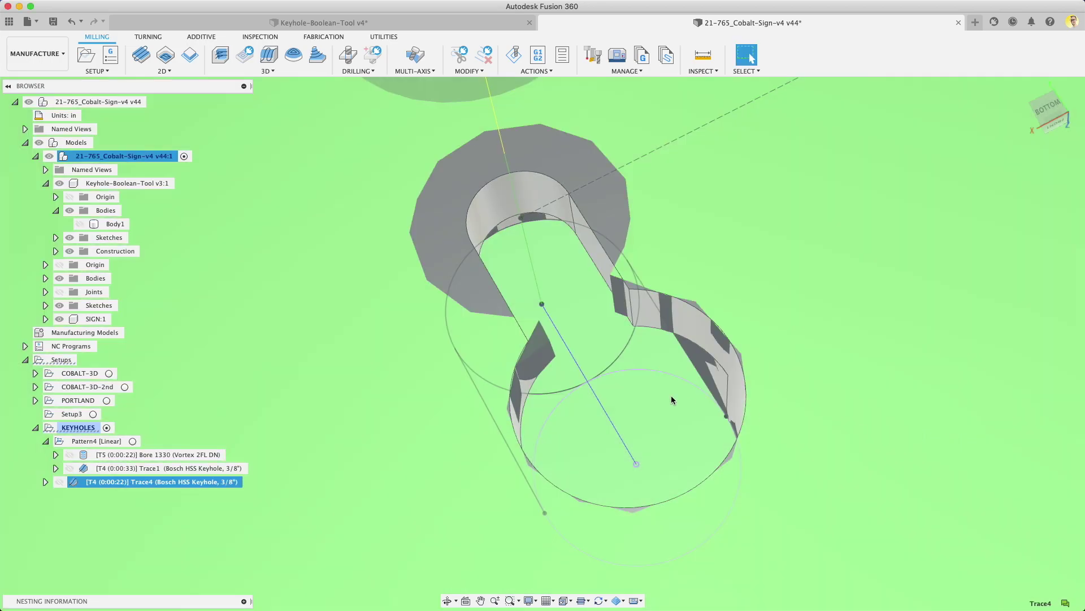
# - Edit Trace4, reverse the direction of its centre line chain so cutting starts at the slot's wide end, and regenerate it
pyautogui.scroll(-3, 668, 380)
pyautogui.keyDown('shift'); pyautogui.moveTo(664, 378); pyautogui.dragTo(664, 385, button='middle'); pyautogui.keyUp('shift')
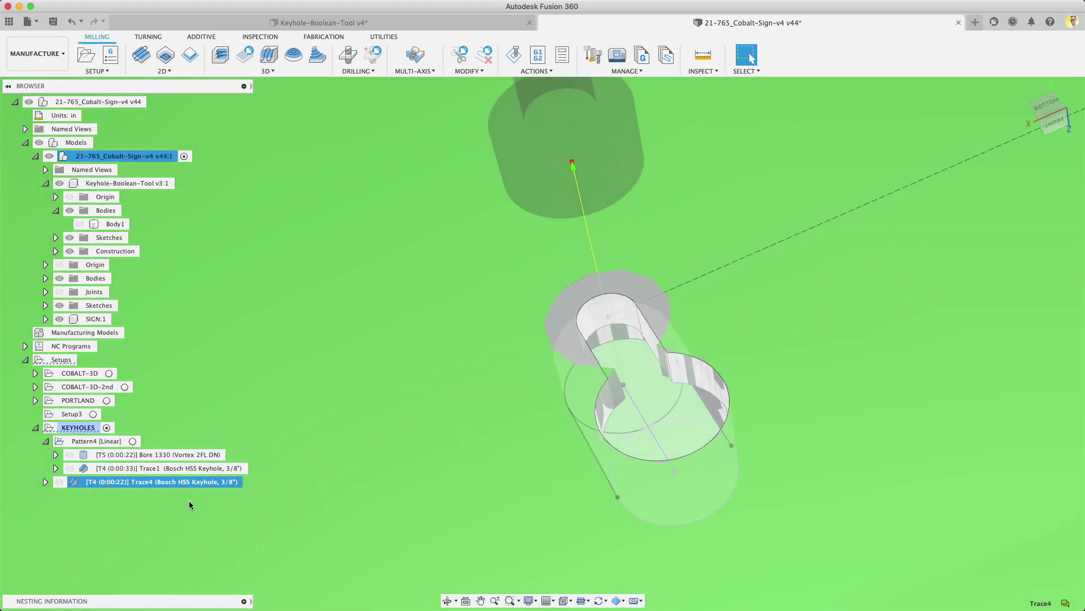
pyautogui.rightClick(151, 482)
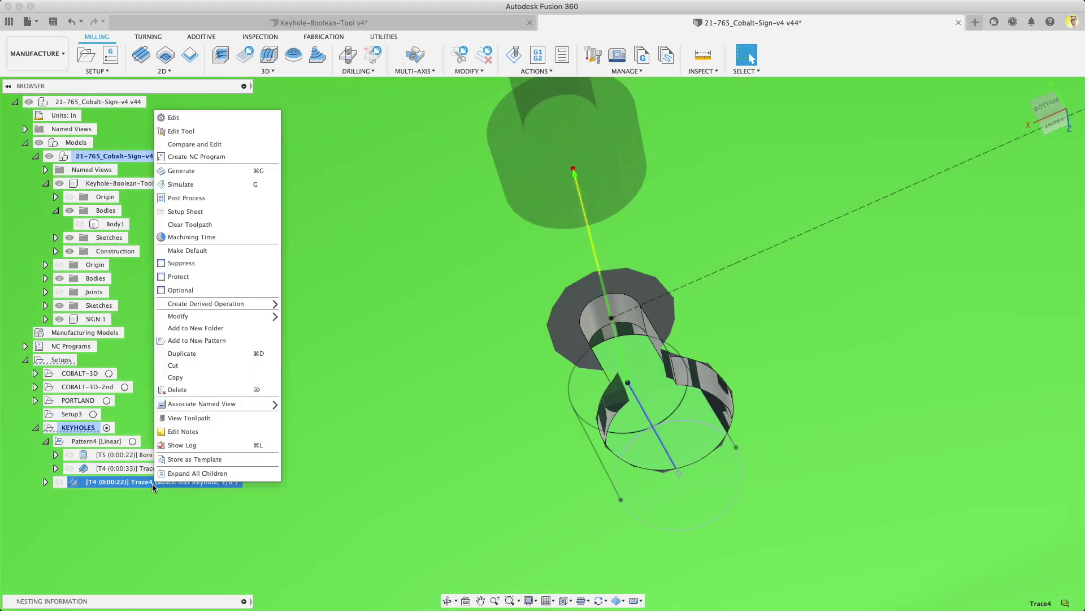
pyautogui.click(173, 120)
pyautogui.click(905, 171)
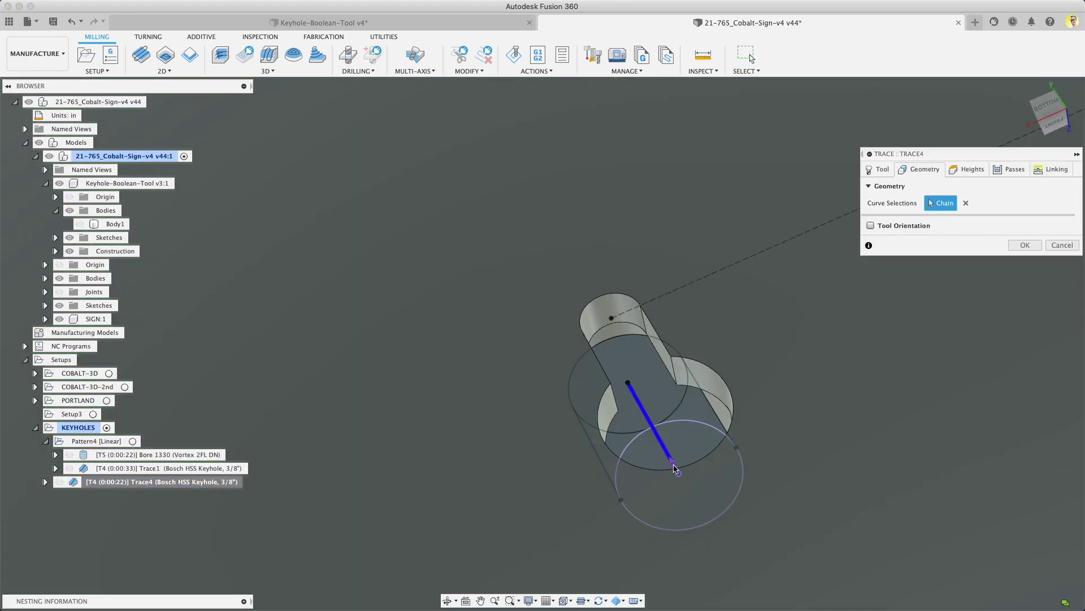
pyautogui.click(1034, 246)
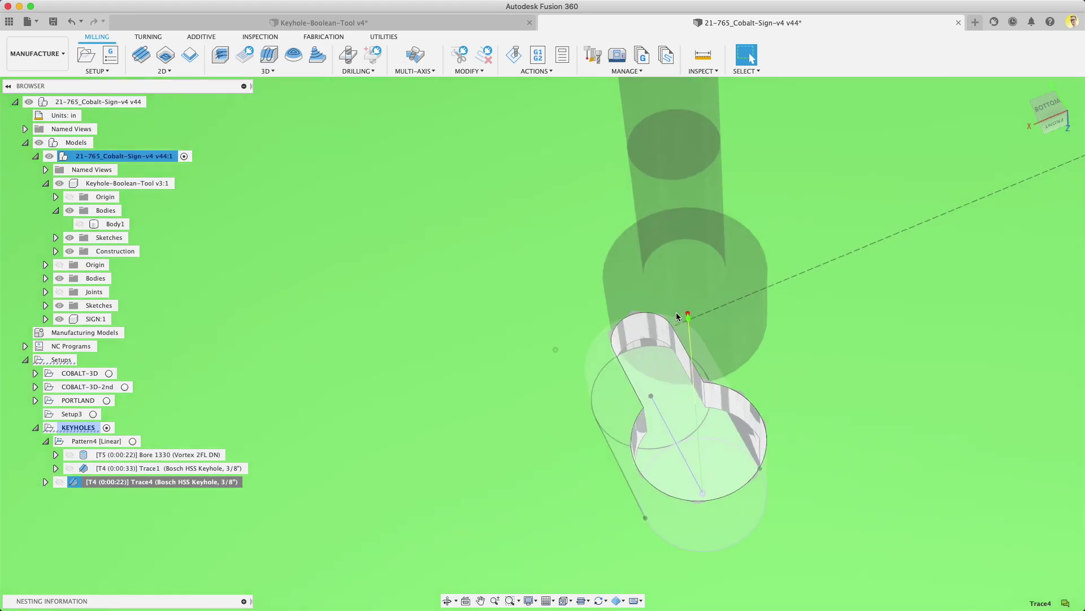
pyautogui.keyDown('shift'); pyautogui.moveTo(686, 314); pyautogui.dragTo(613, 469, button='middle'); pyautogui.keyUp('shift')
pyautogui.scroll(3, 749, 128)
# - Compare the Pattern4 and Trace1 toolpaths with Trace4, and delete the Trace4 operation
pyautogui.click(117, 442)
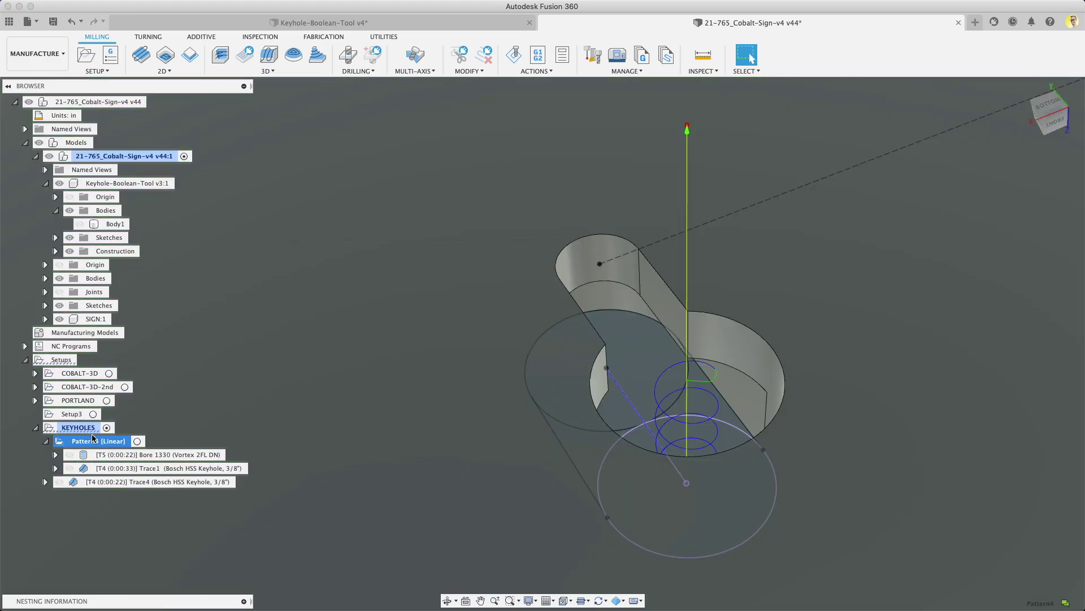
pyautogui.click(85, 427)
pyautogui.click(98, 467)
pyautogui.click(105, 481)
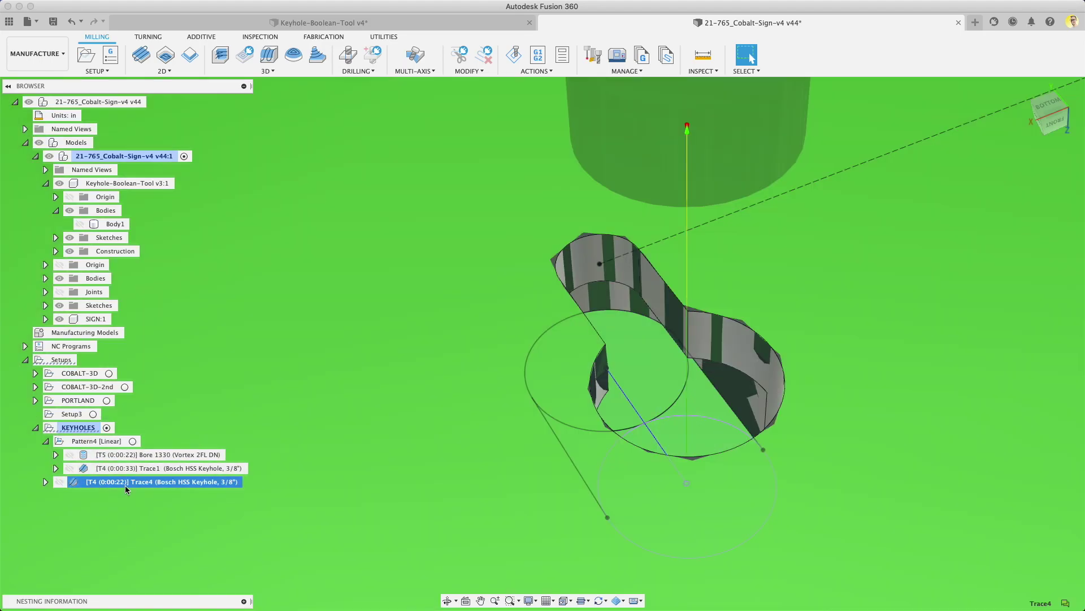
pyautogui.rightClick(126, 487)
pyautogui.click(150, 391)
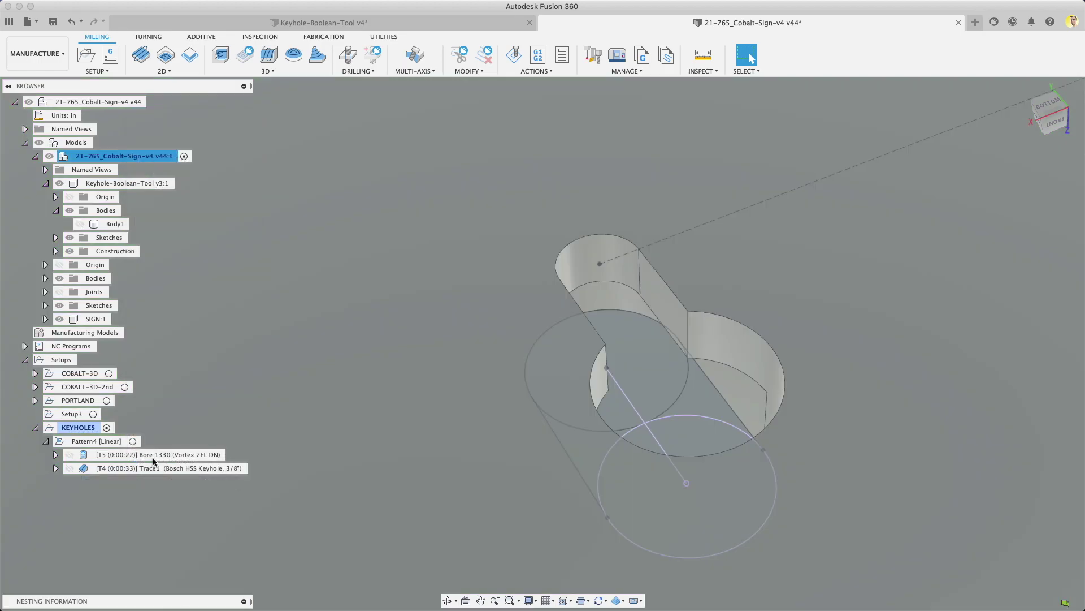
# - Simulate Bore 1330 and Trace1 together with non-transparent stock, and scrub through the bore at the first keyhole
pyautogui.click(154, 455)
pyautogui.keyDown('shift'); pyautogui.click(149, 469); pyautogui.keyUp('shift')
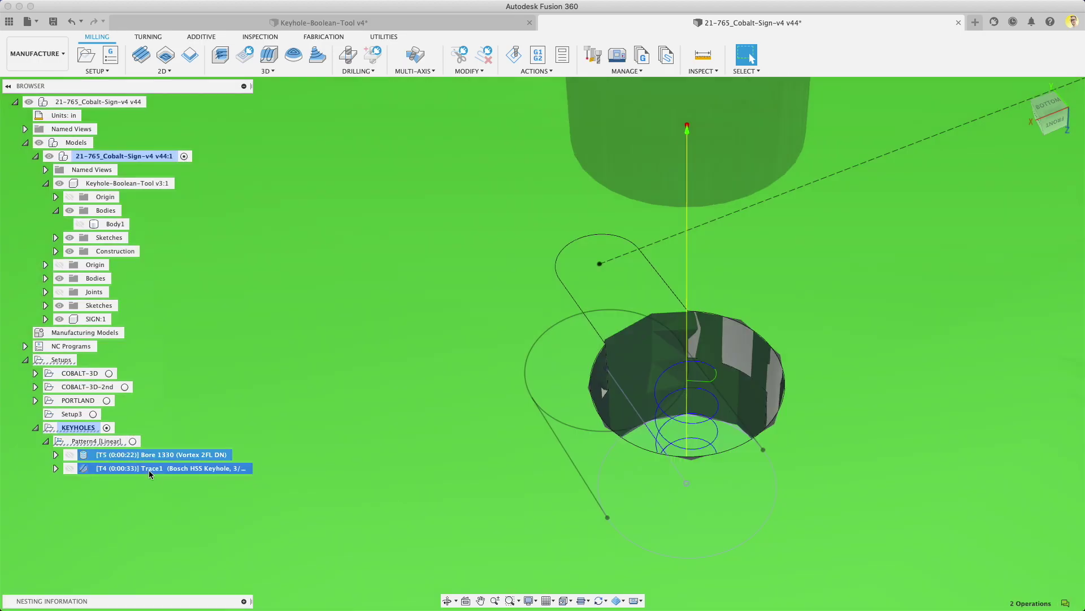
pyautogui.click(520, 54)
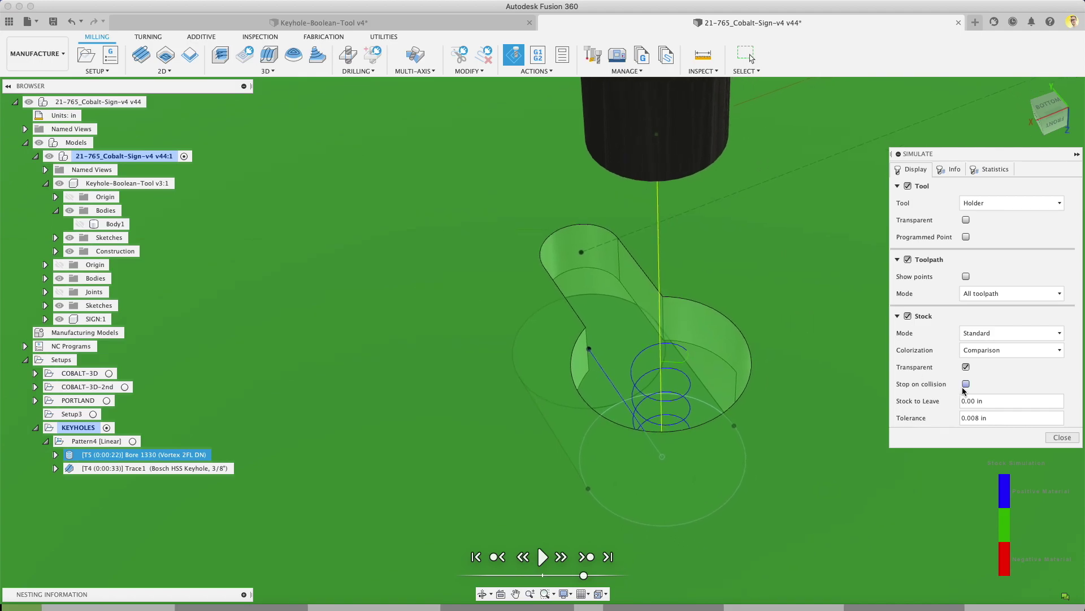
pyautogui.click(967, 367)
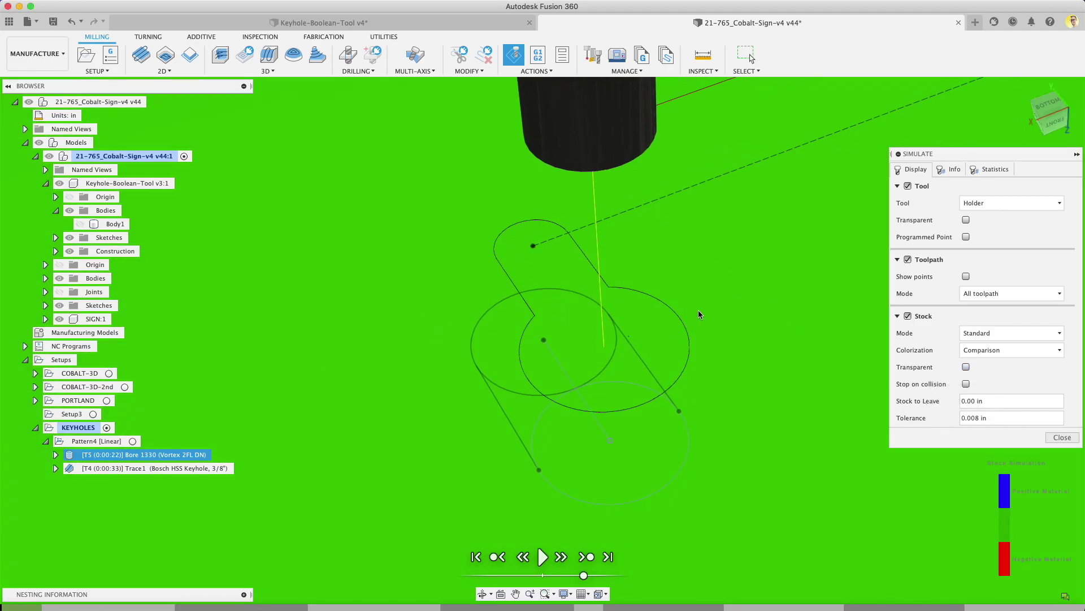
pyautogui.moveTo(672, 262); pyautogui.dragTo(731, 263)
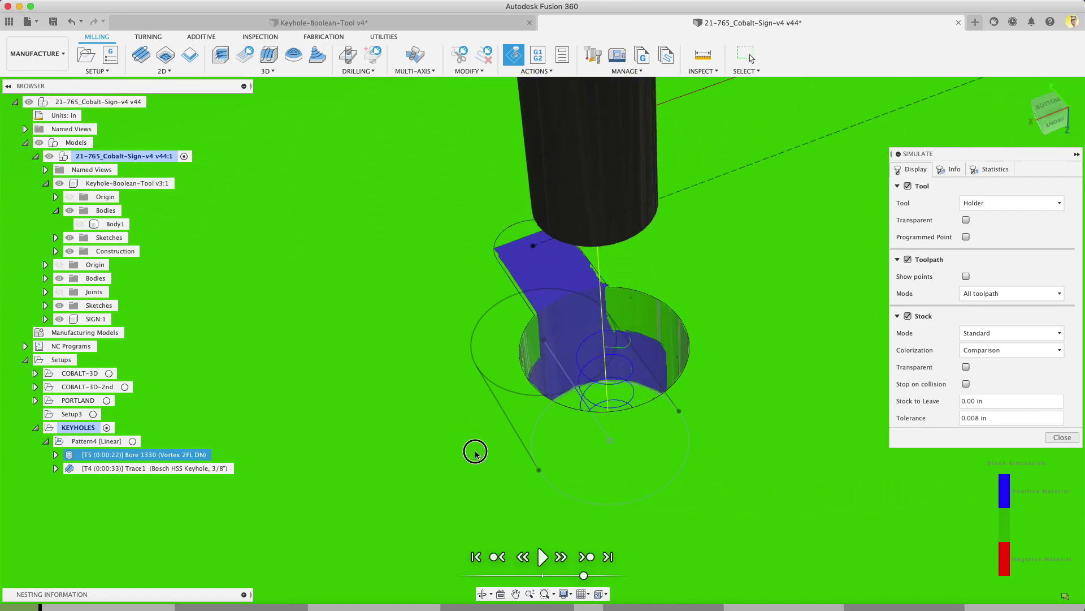
# - Play the bore simulation along the row of keyholes, skipping between operations up to the start of the trace passes
pyautogui.click(608, 559)
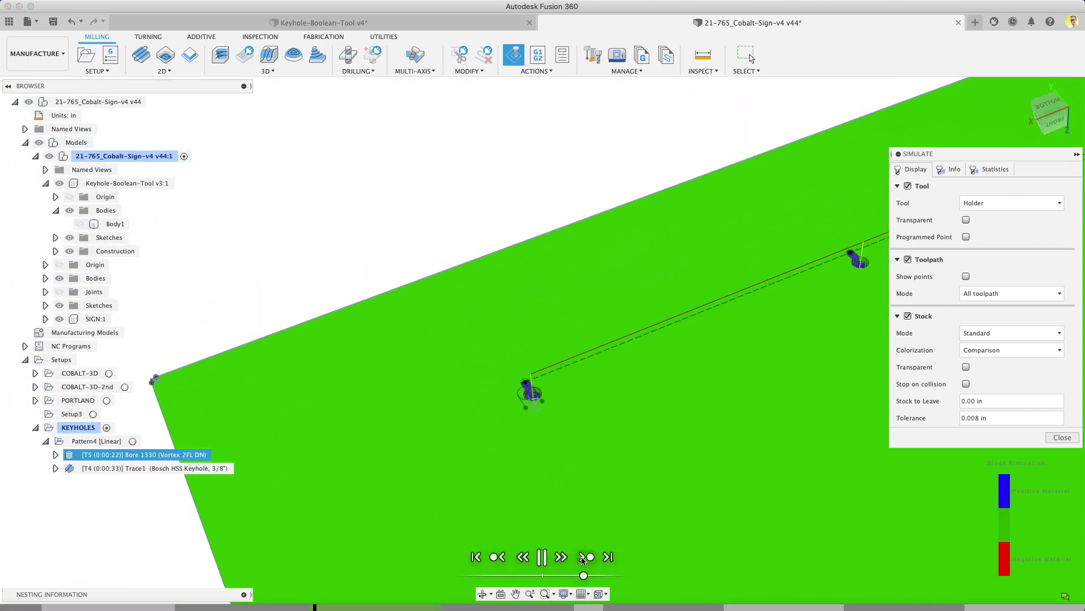
pyautogui.click(581, 560)
pyautogui.click(582, 558)
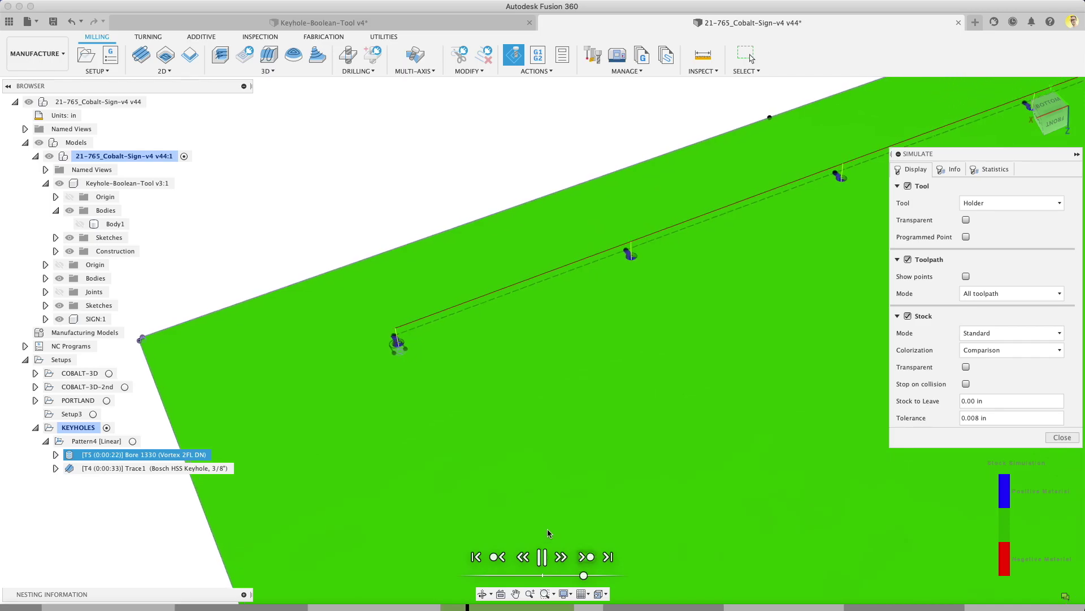
pyautogui.click(498, 557)
pyautogui.click(184, 455)
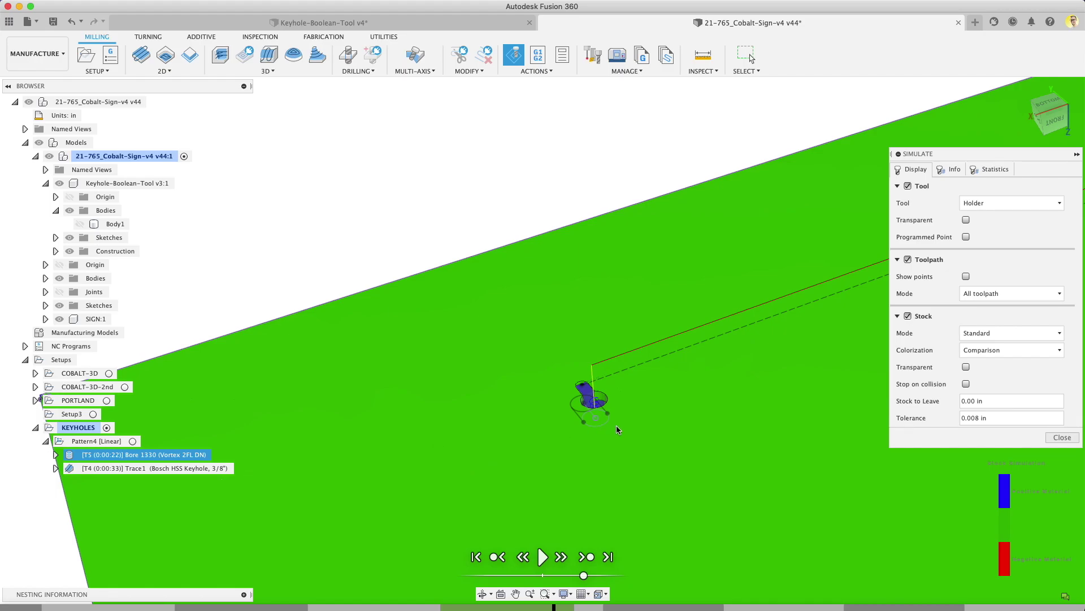
# - Scrub through the Trace1 simulation at the first keyhole to inspect the bit plunging, cutting the slot and returning
pyautogui.scroll(3, 648, 435)
pyautogui.keyDown('shift'); pyautogui.moveTo(648, 436); pyautogui.dragTo(619, 429, button='middle'); pyautogui.keyUp('shift')
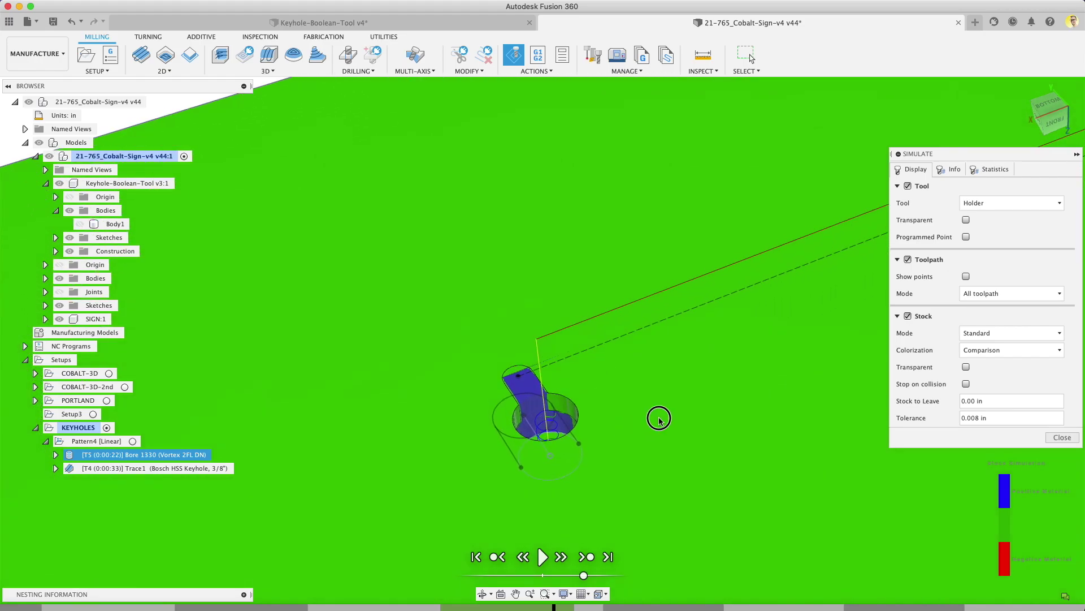
pyautogui.moveTo(396, 446); pyautogui.dragTo(474, 450)
pyautogui.scroll(1, 475, 423)
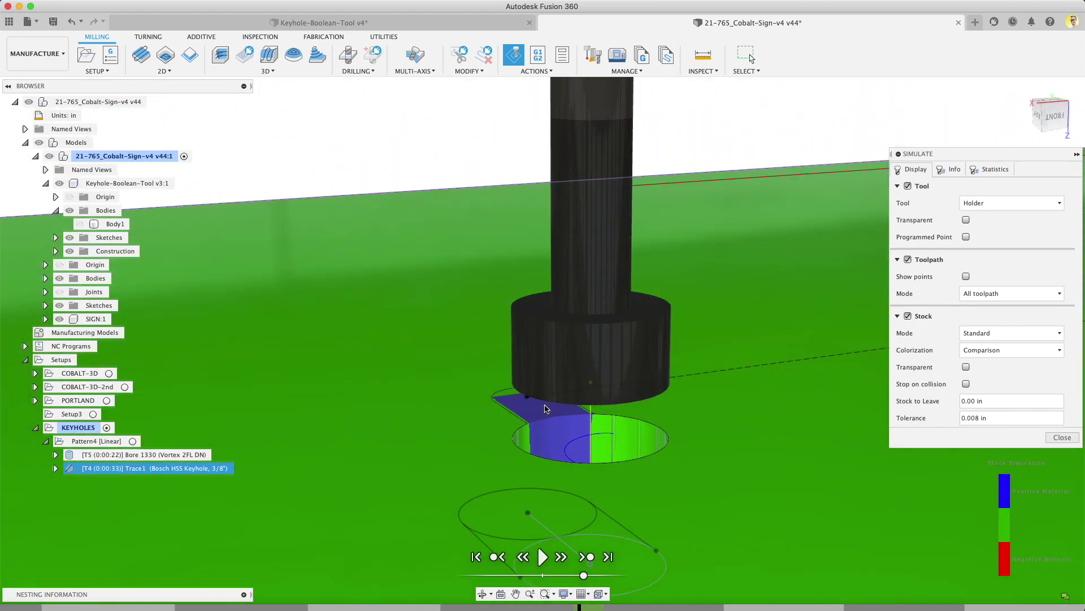
pyautogui.keyDown('shift'); pyautogui.moveTo(544, 409); pyautogui.dragTo(327, 426, button='middle'); pyautogui.keyUp('shift')
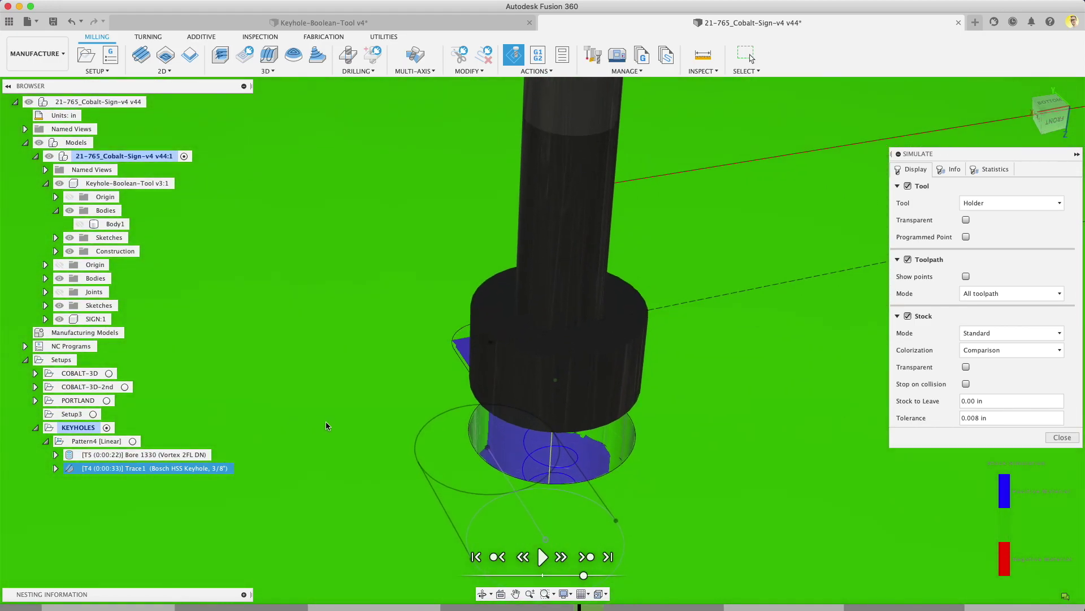
pyautogui.moveTo(327, 427); pyautogui.dragTo(428, 427)
pyautogui.keyDown('shift'); pyautogui.moveTo(447, 432); pyautogui.dragTo(522, 441, button='middle'); pyautogui.keyUp('shift')
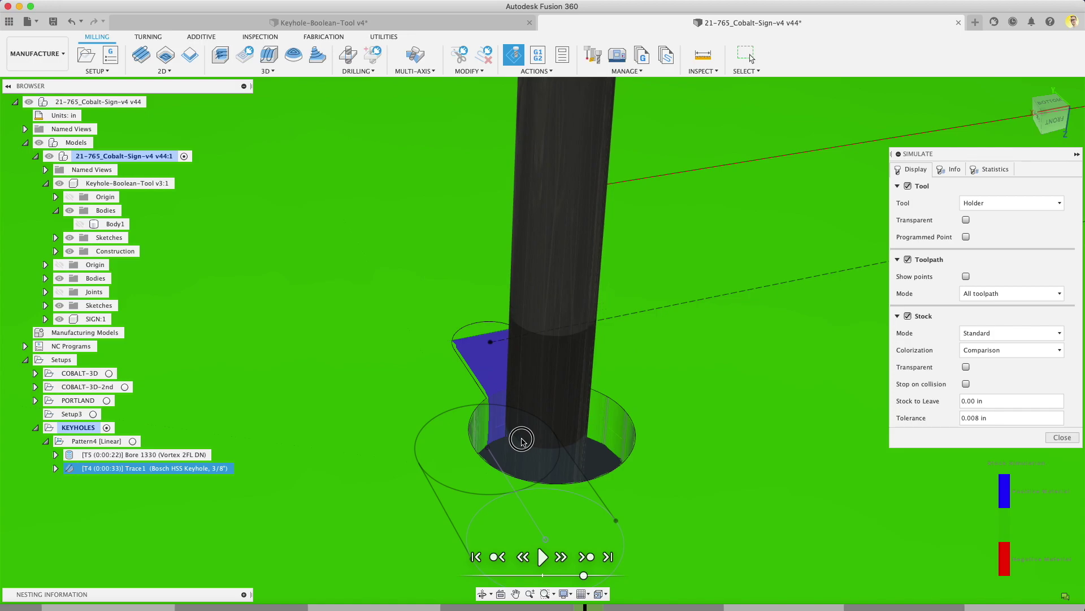
pyautogui.moveTo(541, 446); pyautogui.dragTo(605, 456)
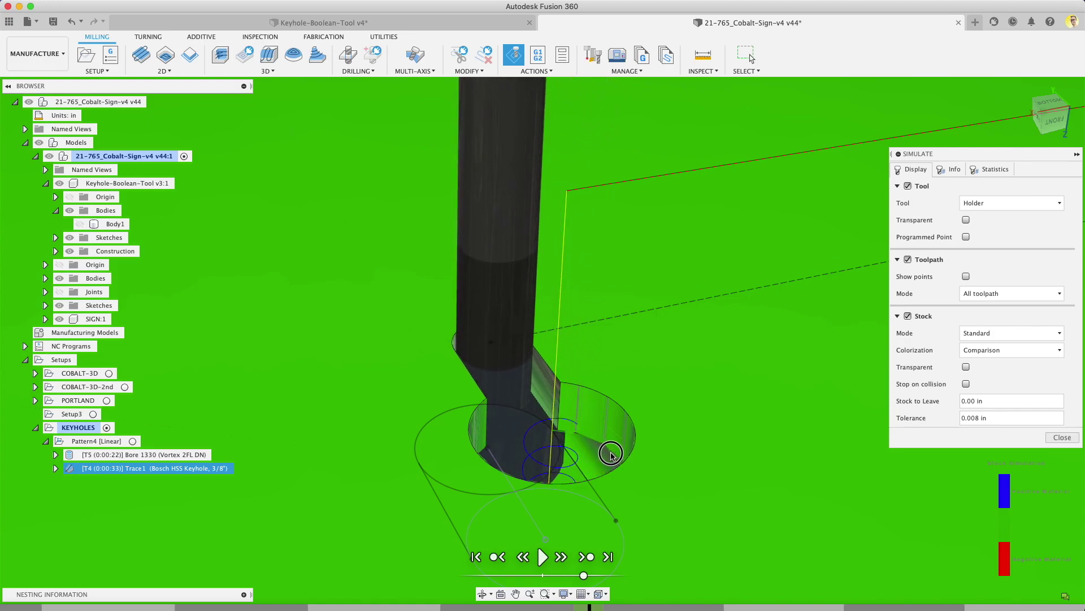
pyautogui.keyDown('shift'); pyautogui.moveTo(655, 464); pyautogui.dragTo(695, 468, button='middle'); pyautogui.keyUp('shift')
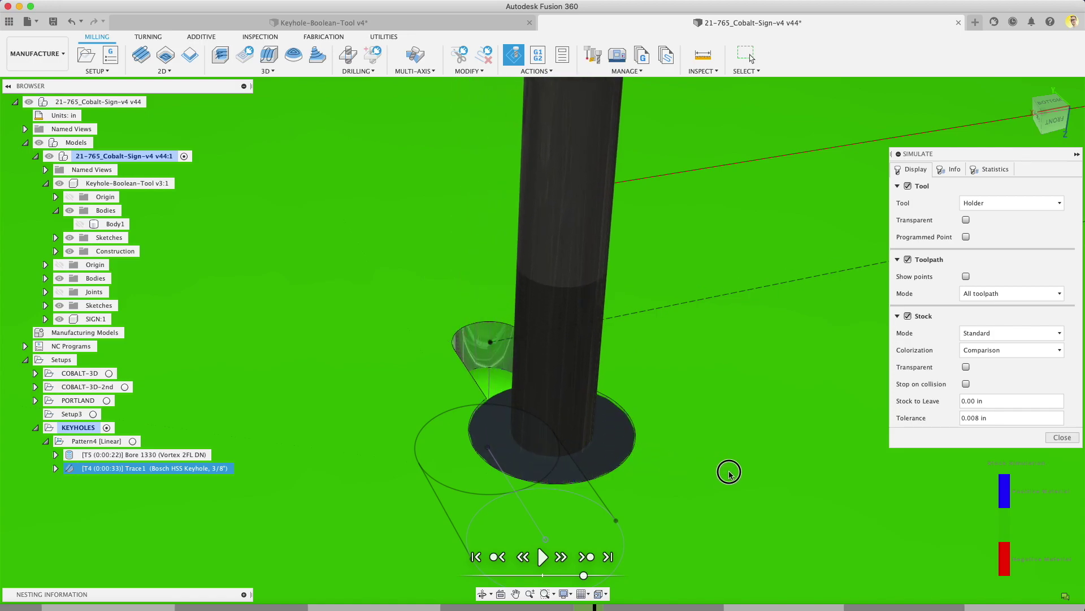
pyautogui.moveTo(729, 472); pyautogui.dragTo(789, 471)
# - Play the trace simulation across the remaining keyhole slots and close the simulation
pyautogui.scroll(-5, 746, 472)
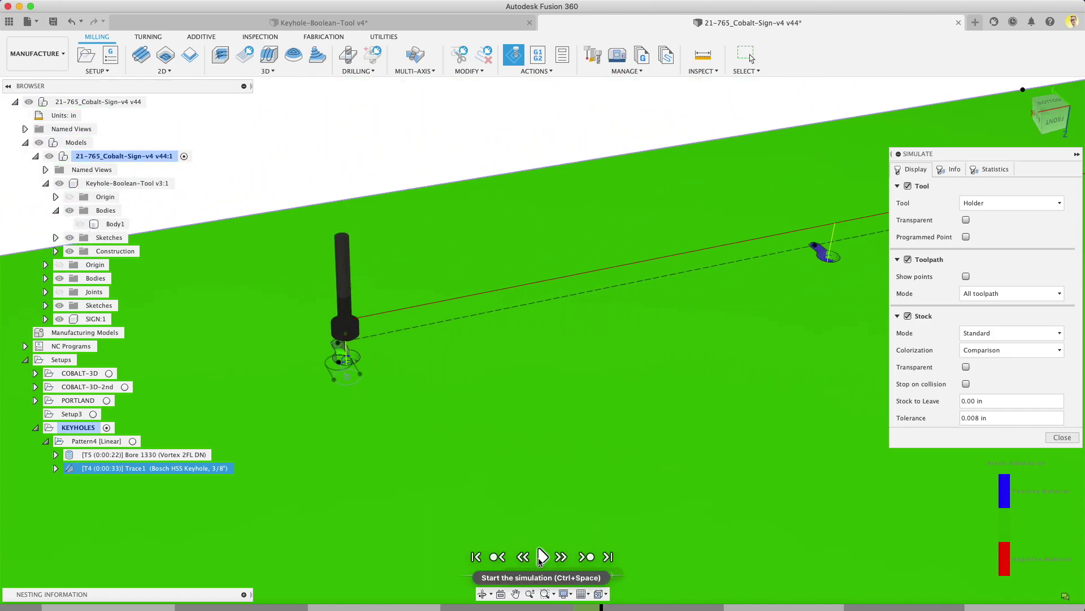
pyautogui.click(541, 556)
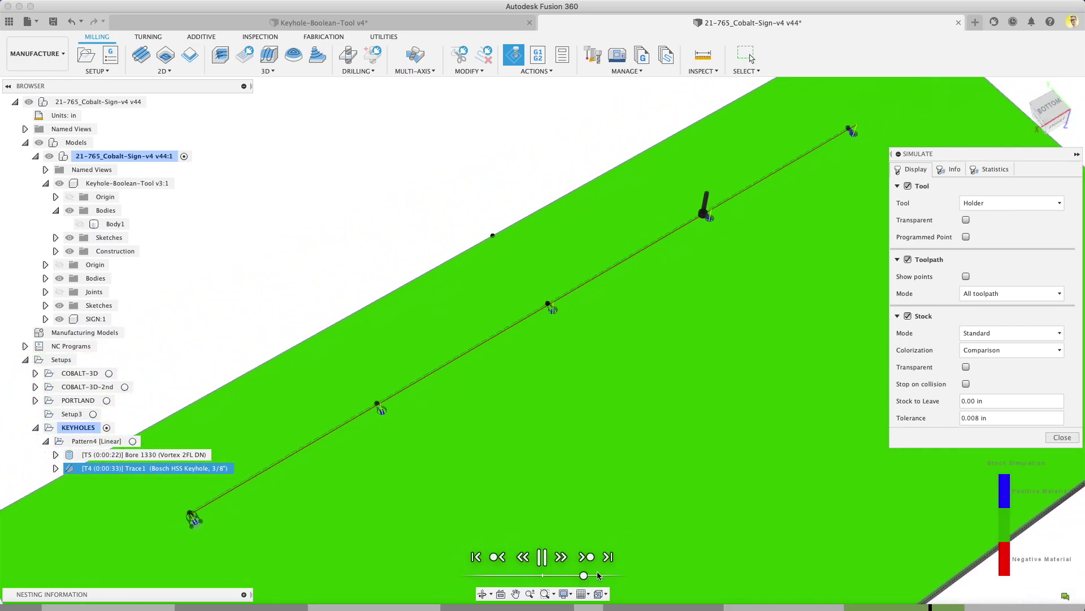
pyautogui.click(1067, 440)
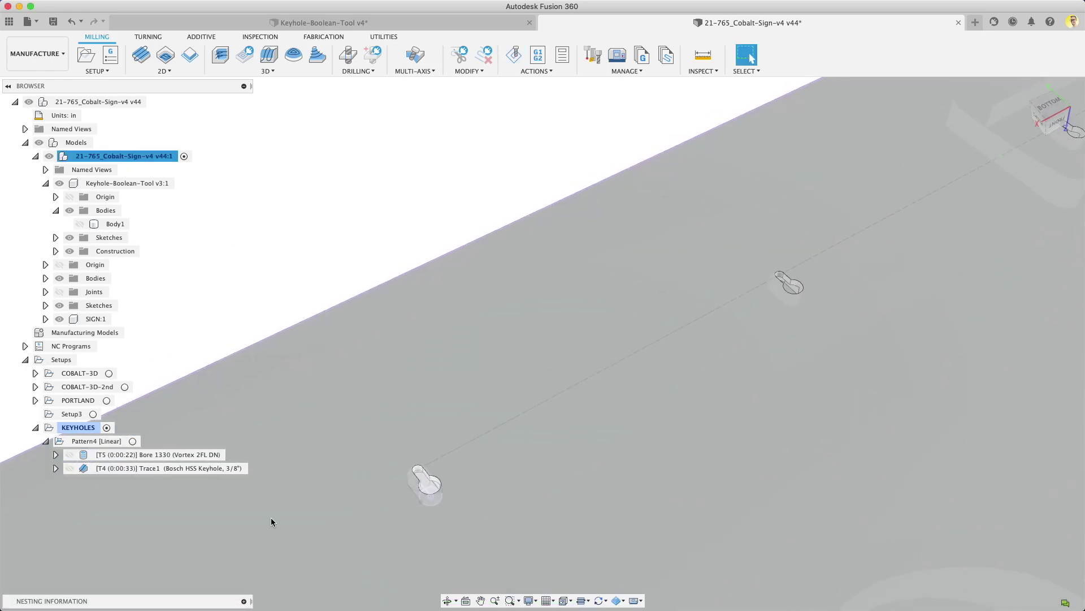
# - Preview the Bore 1330 and Trace1 toolpaths, clear the selection, and check the second keyhole slot and the KEYHOLES setup
pyautogui.click(108, 457)
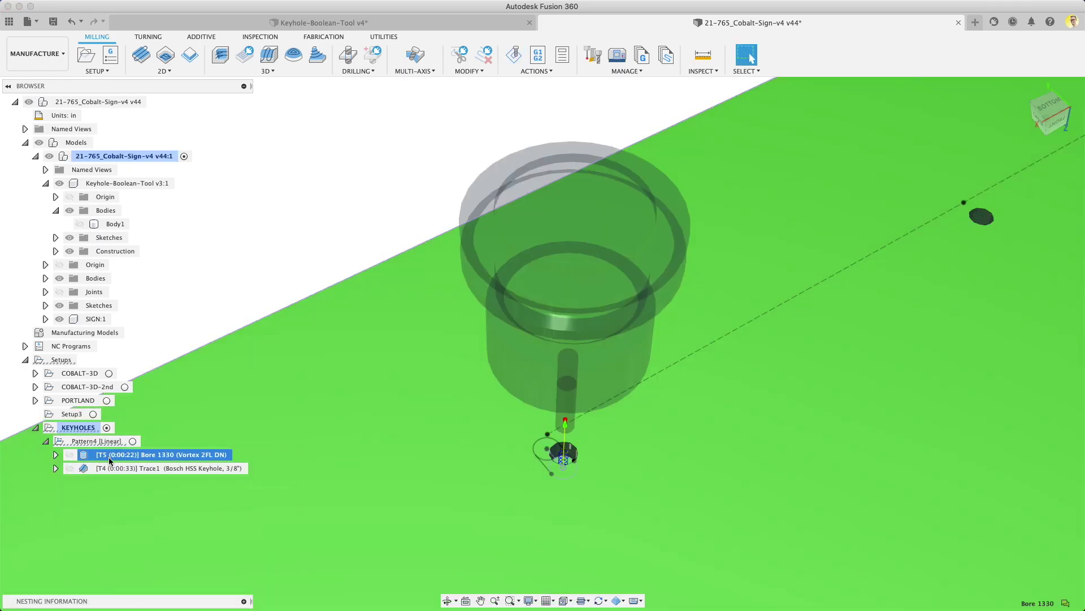
pyautogui.click(112, 466)
pyautogui.click(333, 246)
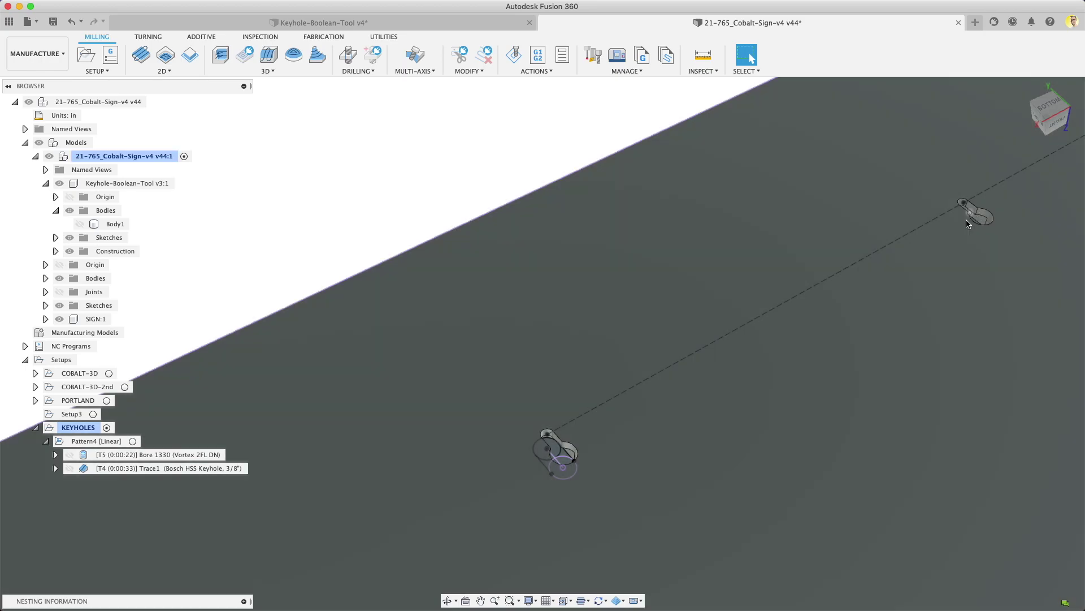
pyautogui.click(967, 224)
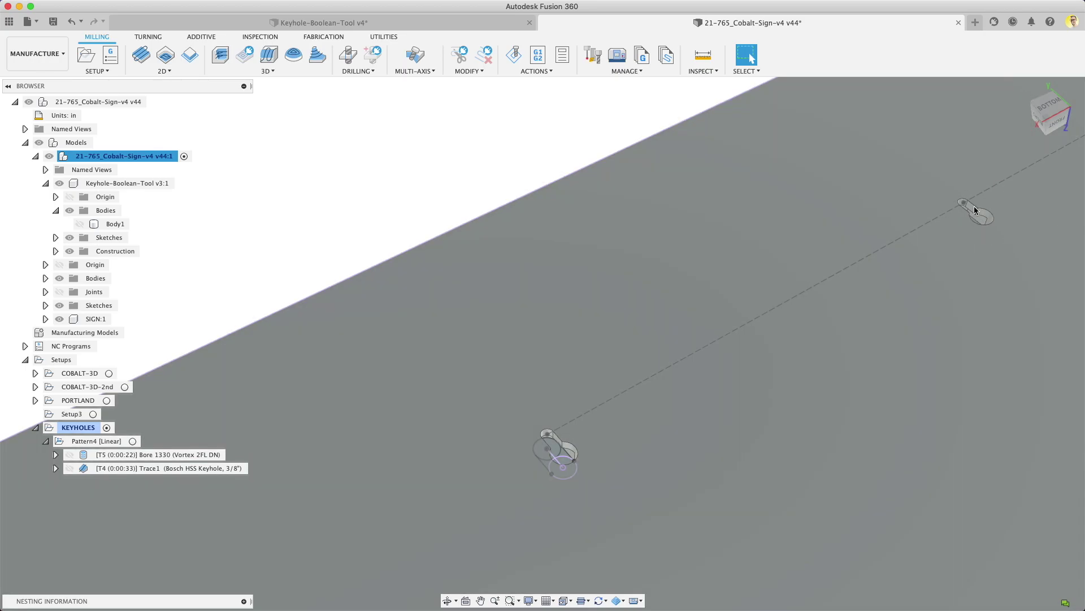
pyautogui.click(74, 428)
pyautogui.click(978, 205)
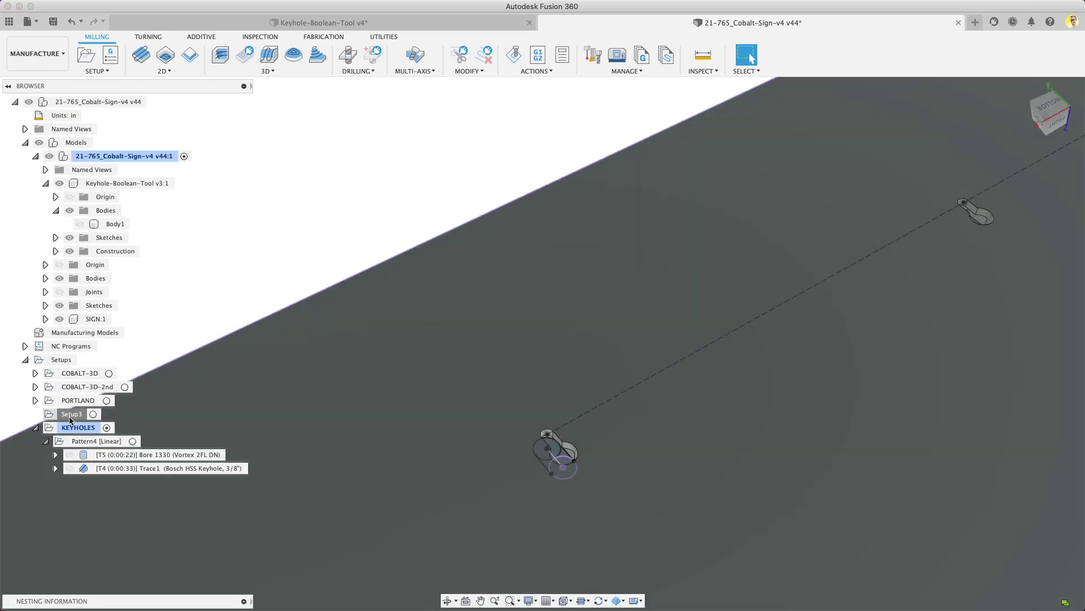
# - Review the direction, spacing, instance count and operation order of the linear pattern Pattern4, leaving its settings without edits
pyautogui.rightClick(92, 442)
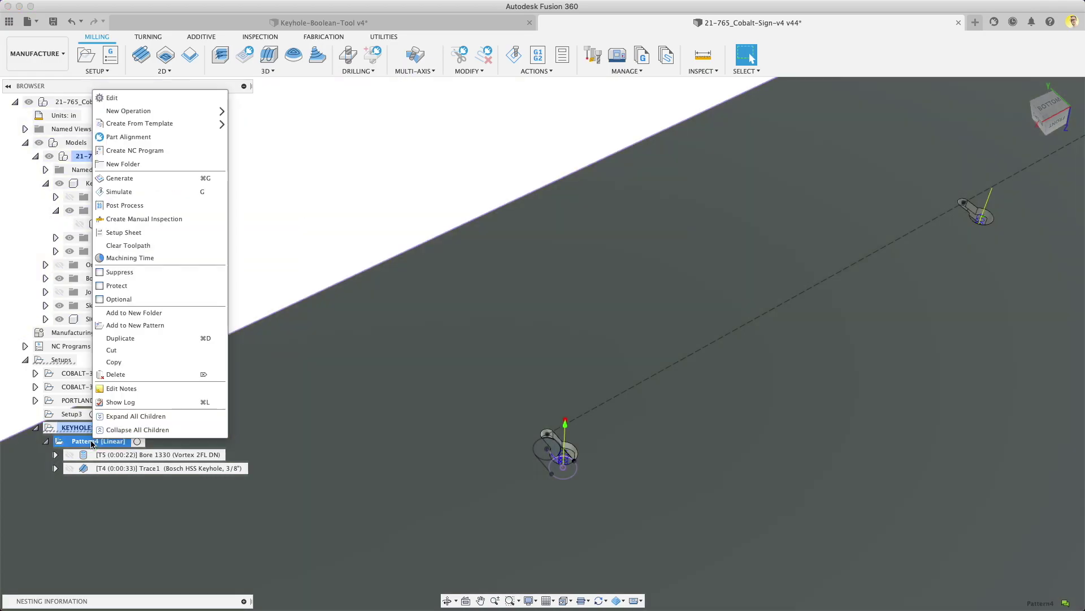
pyautogui.click(109, 99)
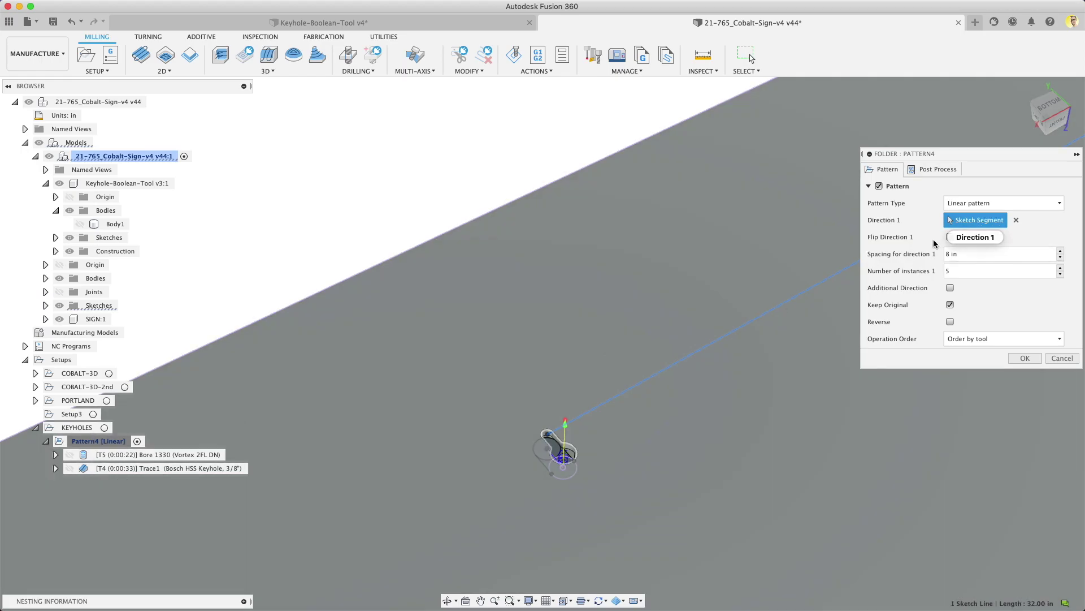
pyautogui.click(625, 391)
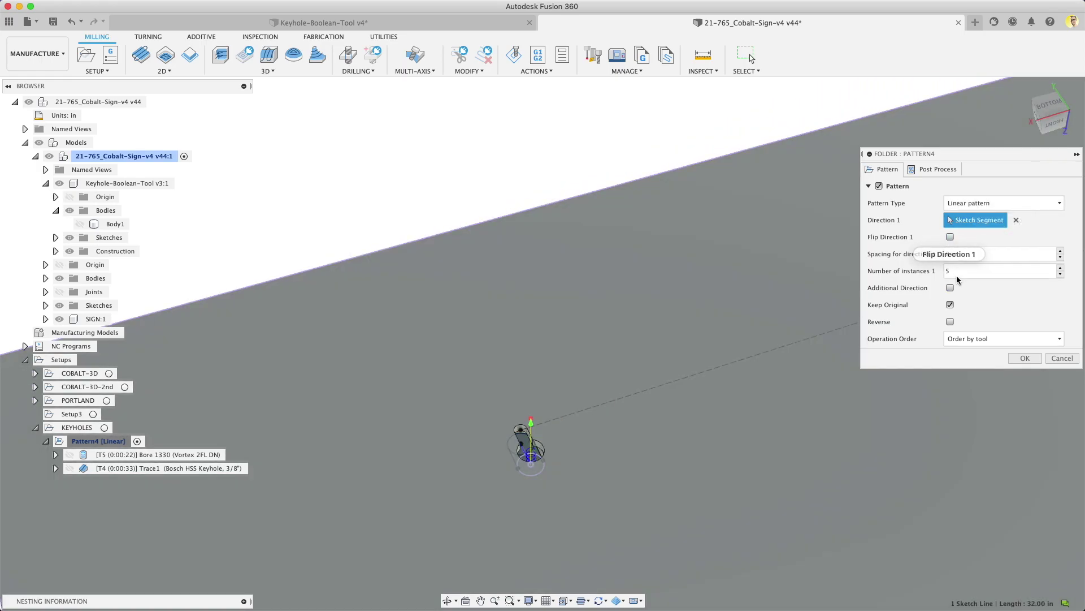
pyautogui.moveTo(964, 255); pyautogui.dragTo(936, 256)
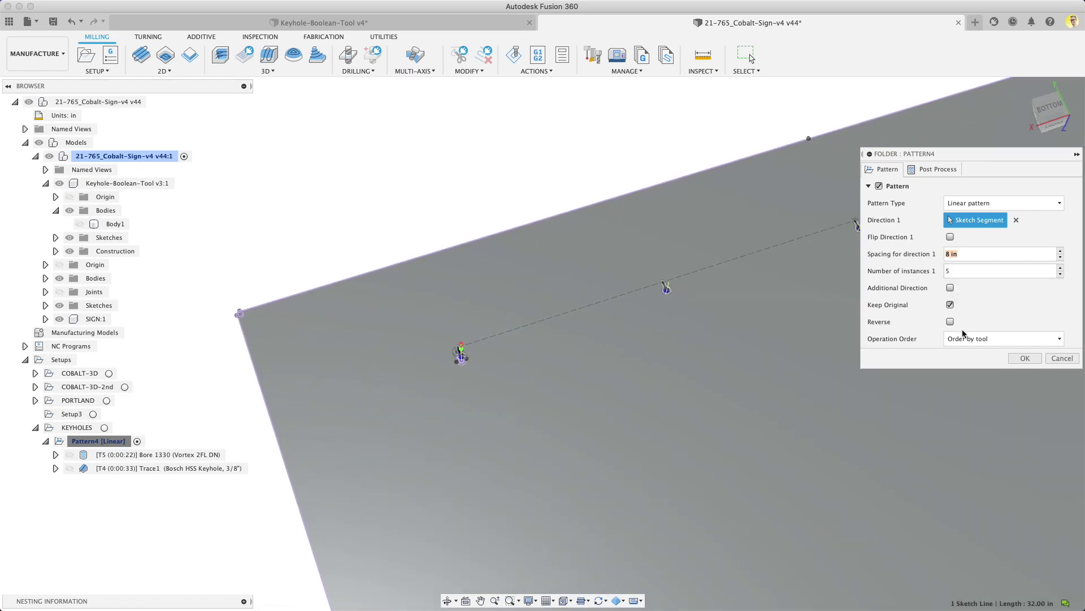
pyautogui.click(1004, 339)
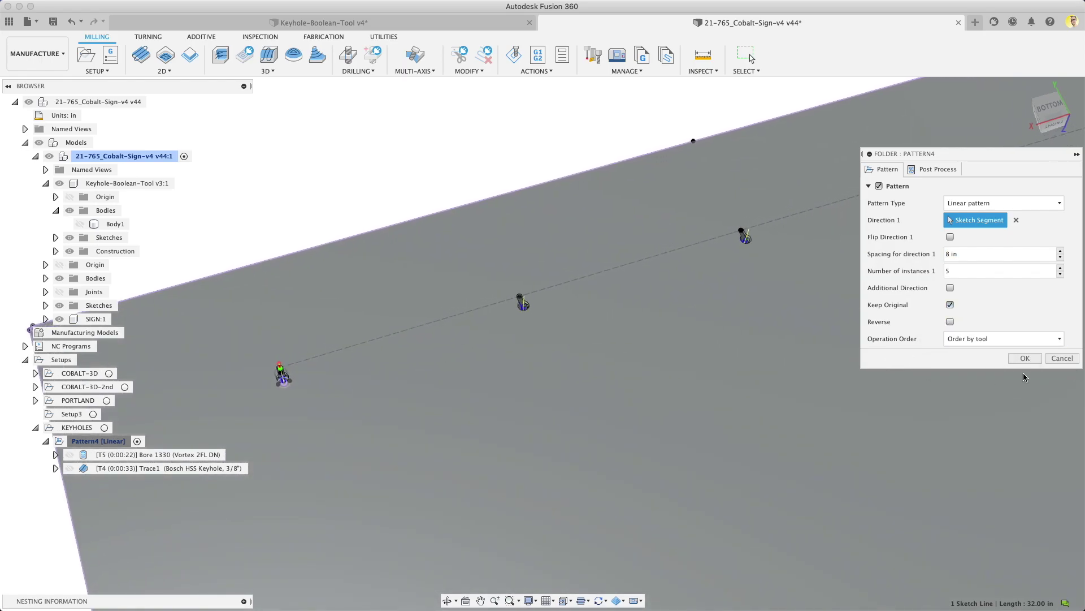
pyautogui.click(1069, 364)
# - Preview the patterned Bore 1330 and Trace1 toolpaths, and inspect the cut keyholes at the end of a Pattern4 simulation
pyautogui.click(131, 454)
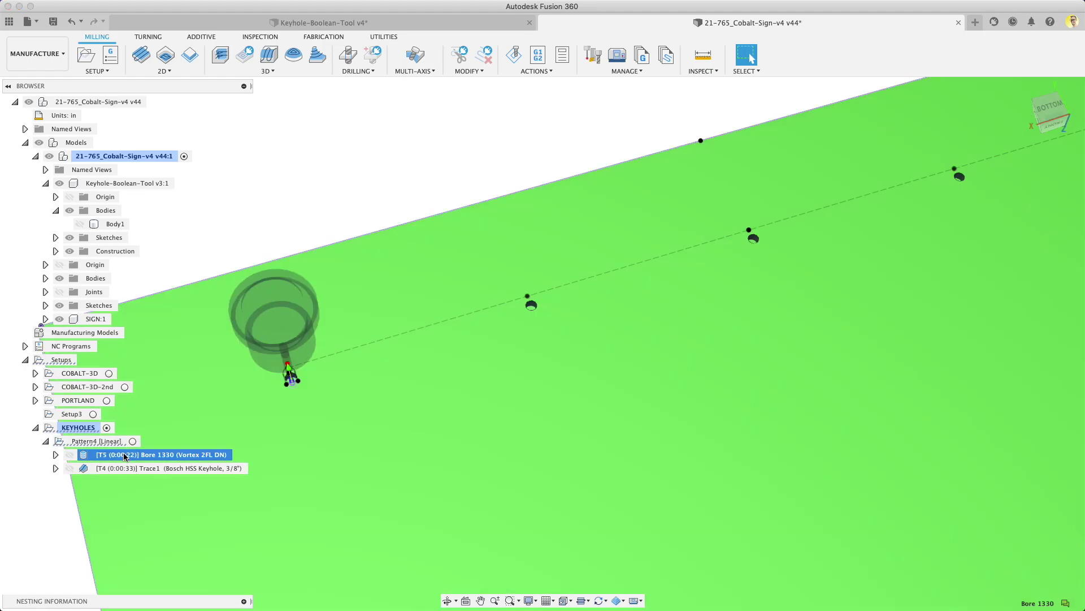
pyautogui.click(119, 468)
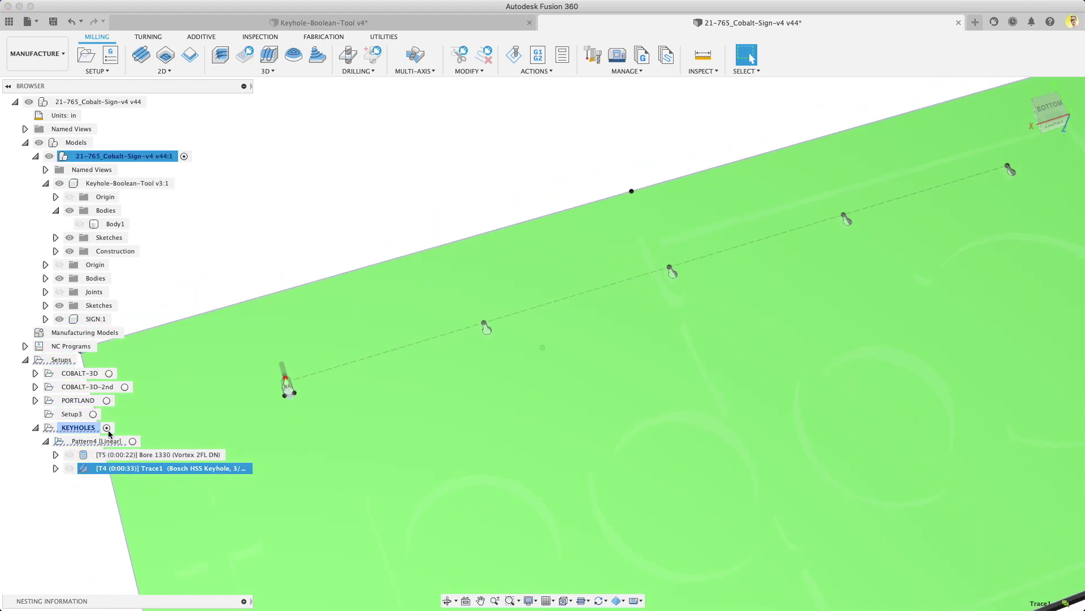
pyautogui.click(71, 442)
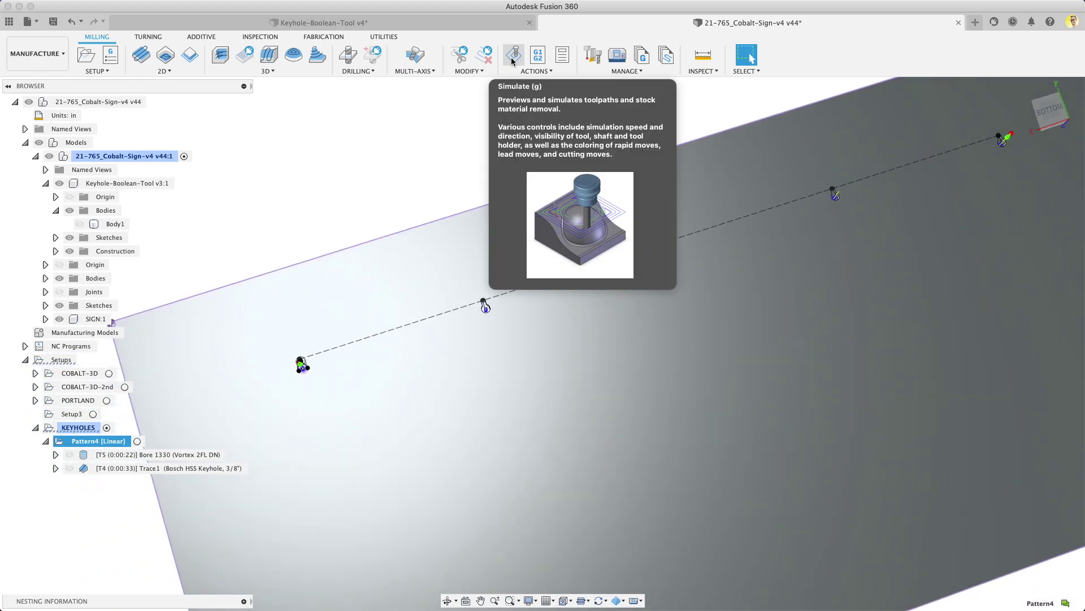
pyautogui.click(512, 60)
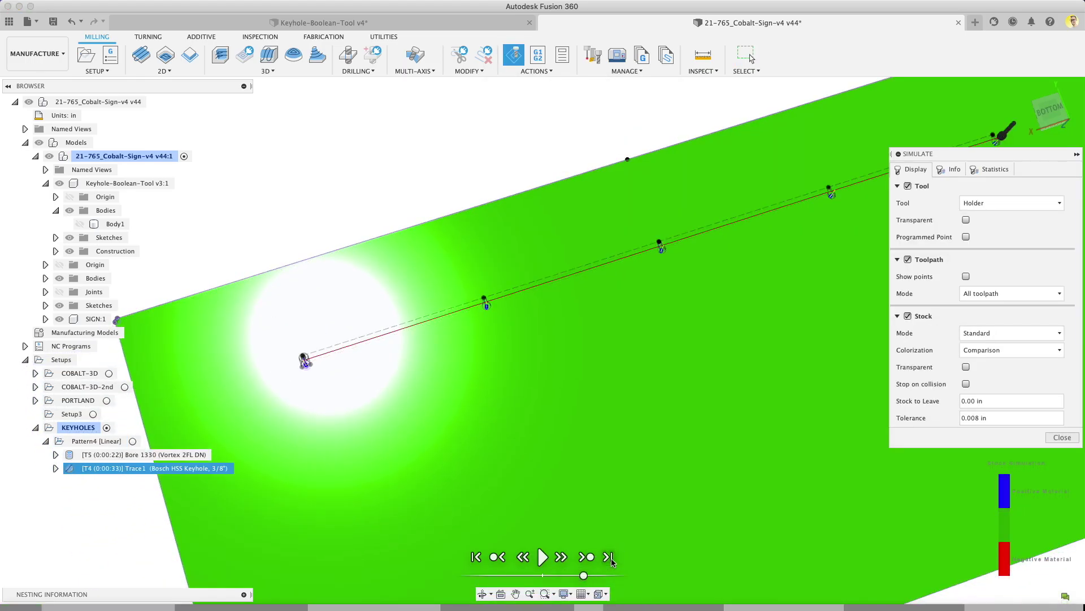
pyautogui.scroll(10, 521, 317)
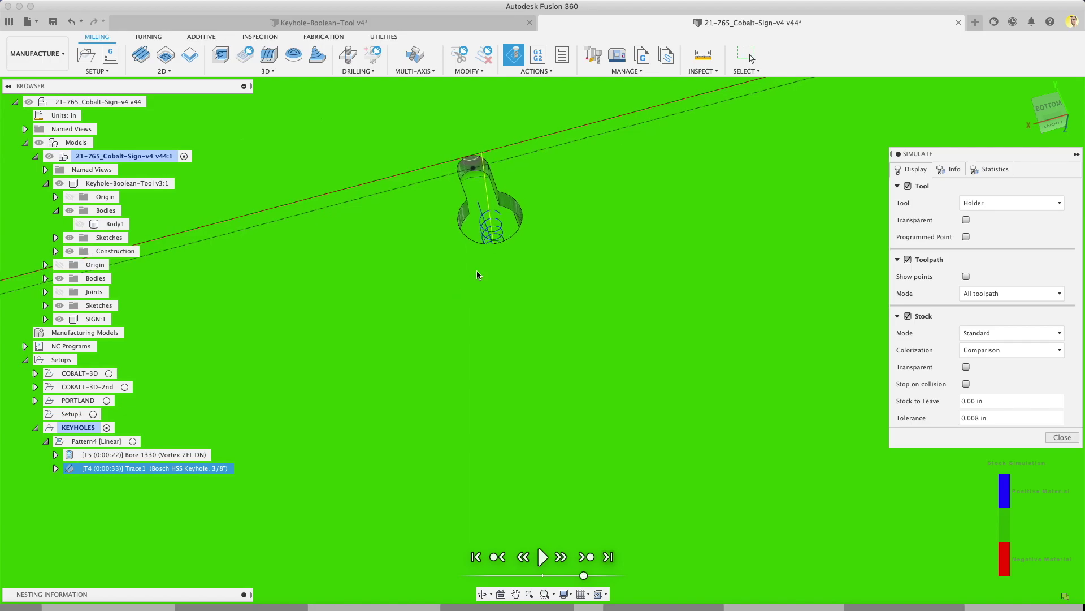
pyautogui.moveTo(477, 271); pyautogui.dragTo(485, 400, button='middle')
pyautogui.scroll(-5, 485, 400)
pyautogui.moveTo(714, 368); pyautogui.dragTo(500, 339, button='middle')
pyautogui.click(1063, 437)
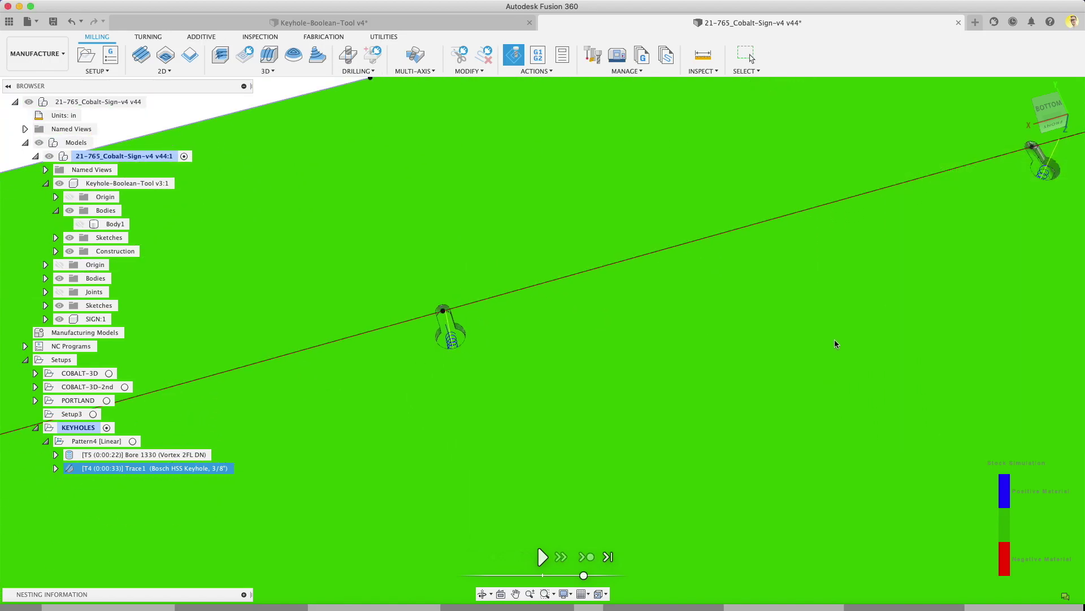
pyautogui.scroll(5, 718, 243)
pyautogui.keyDown('shift'); pyautogui.moveTo(722, 242); pyautogui.dragTo(582, 193, button='middle'); pyautogui.keyUp('shift')
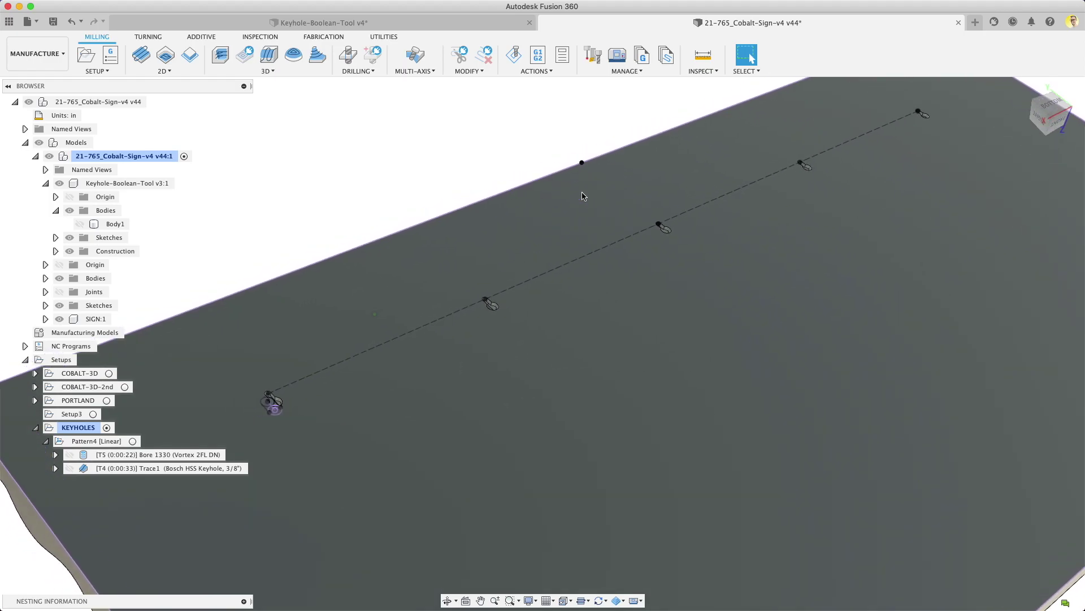
pyautogui.click(432, 140)
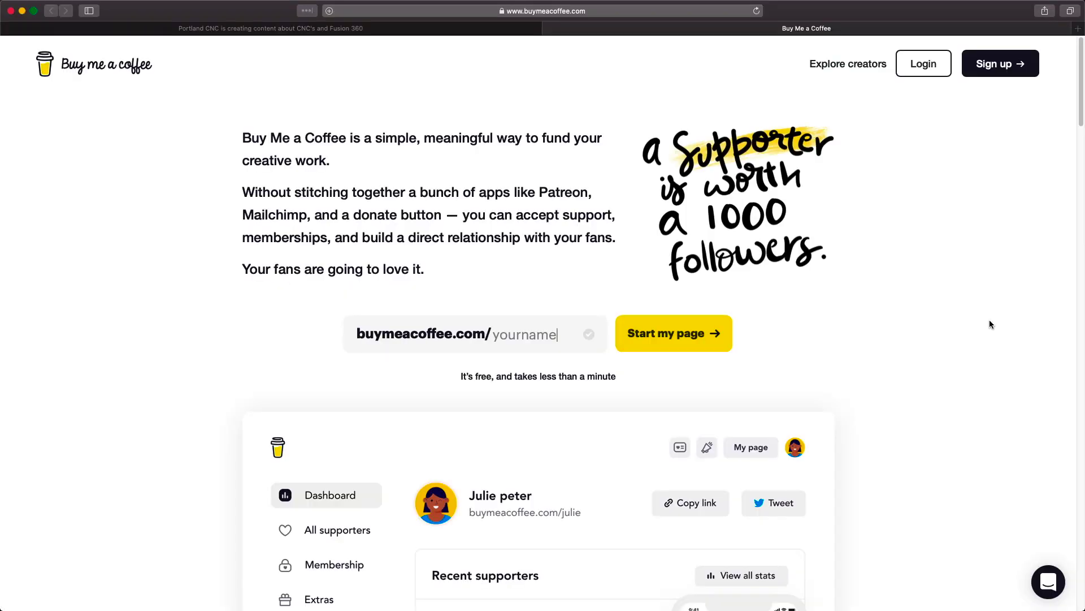
# - Browse the Buy Me a Coffee home page and enter "Love the Youtube content" as the message on Portland CNC's support form
pyautogui.scroll(-6, 990, 324)
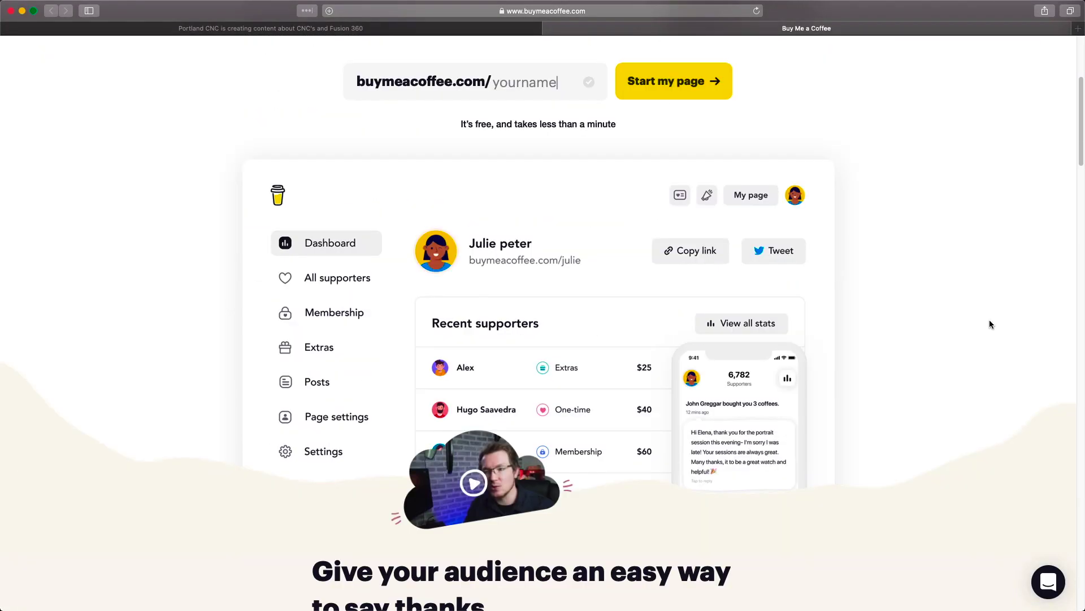
pyautogui.scroll(-7, 990, 324)
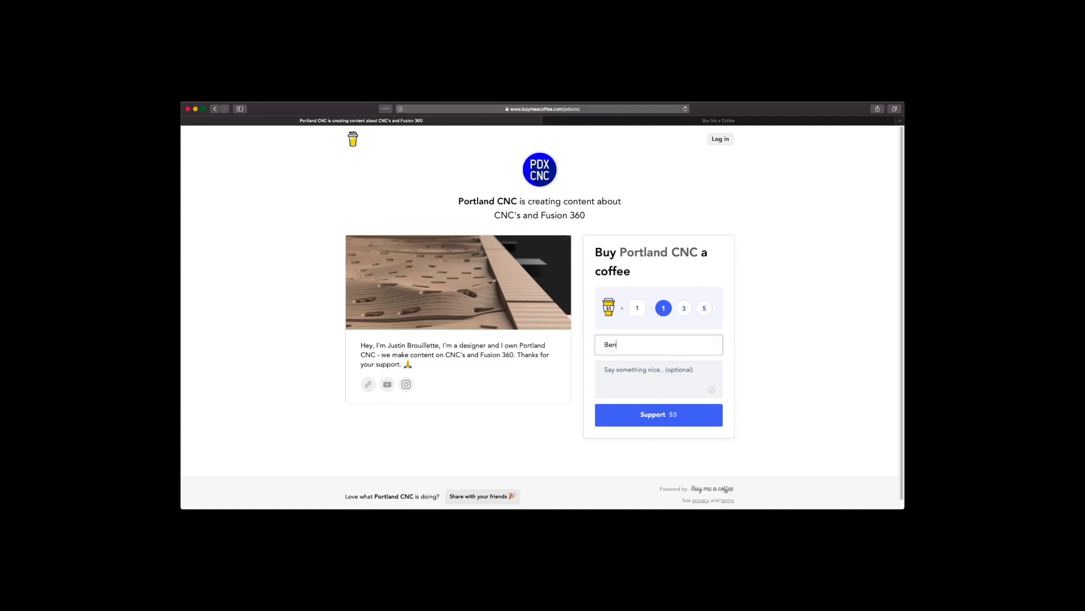
pyautogui.click(604, 369)
pyautogui.write('Youtube content')
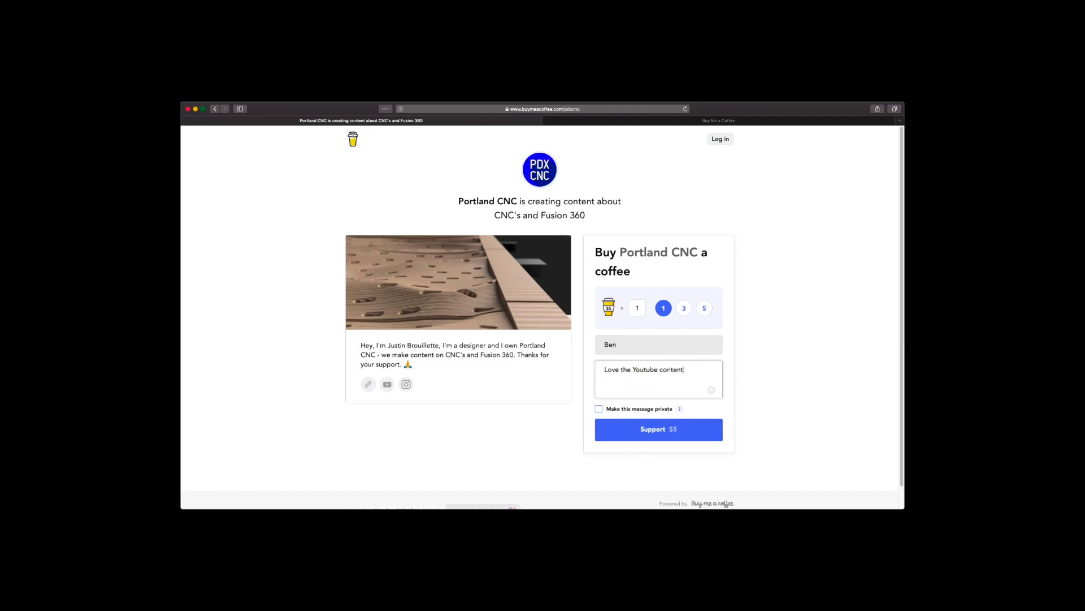